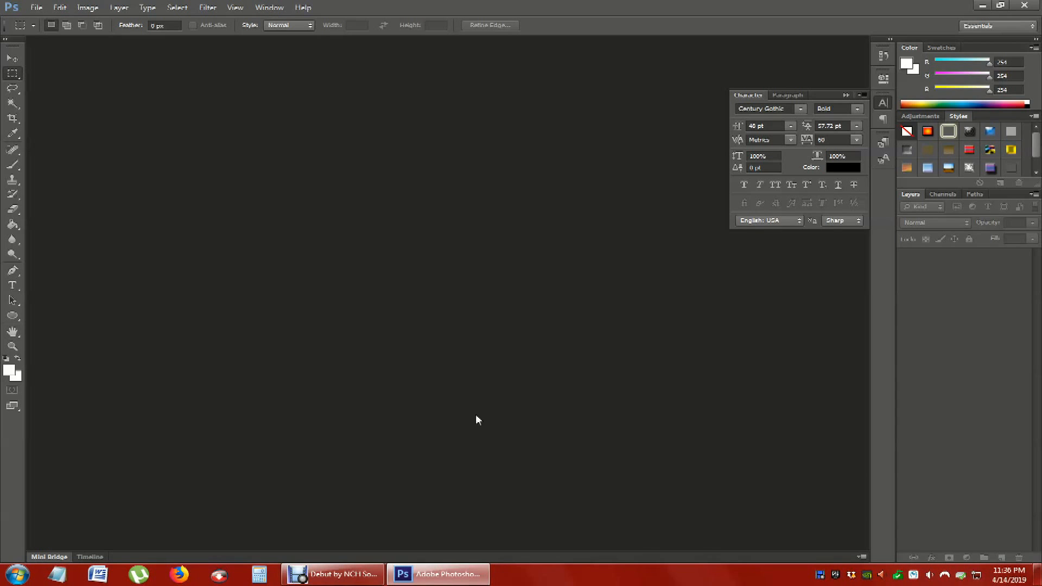
- Create a new white RGB document 8.5 by 8.5 inches at 300 pixels/inch
left_click(36, 7)
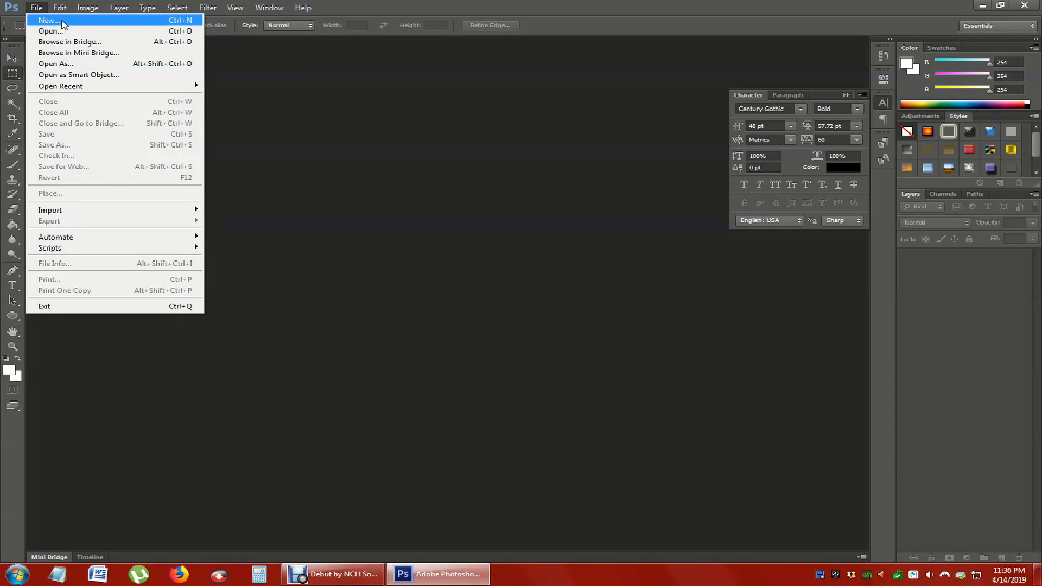
left_click(48, 22)
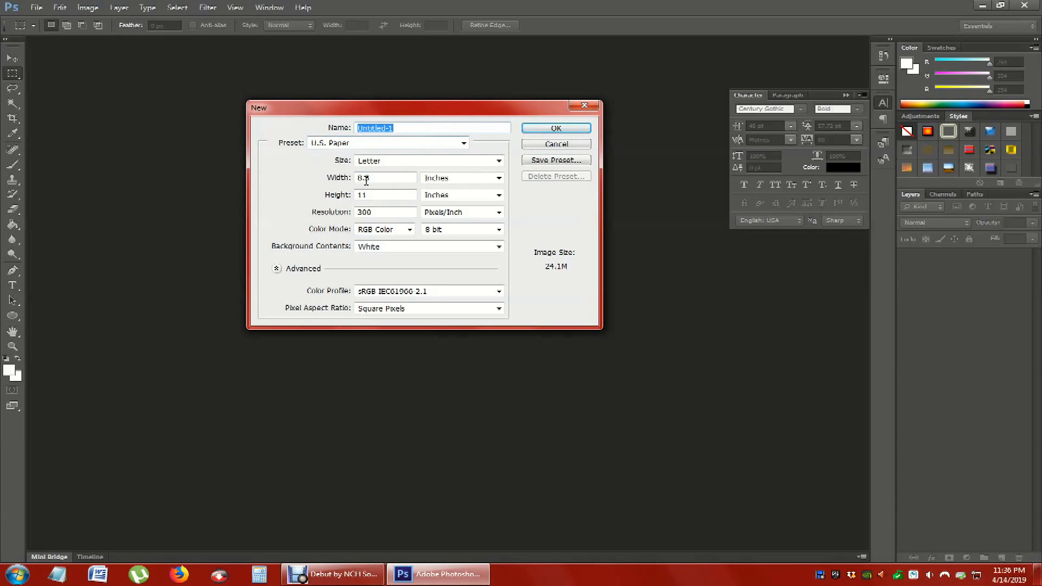
left_click(422, 148)
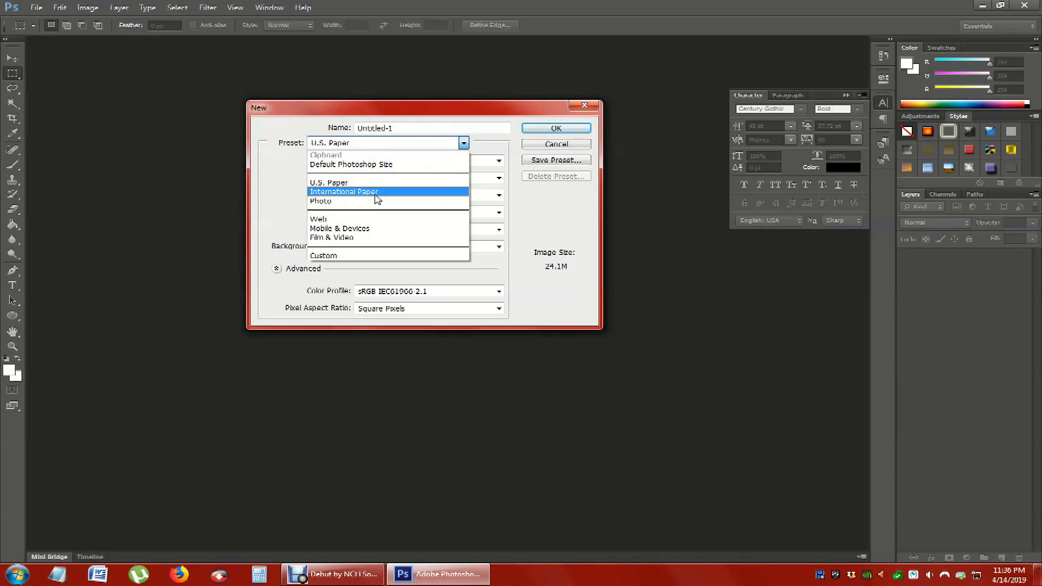
left_click(337, 183)
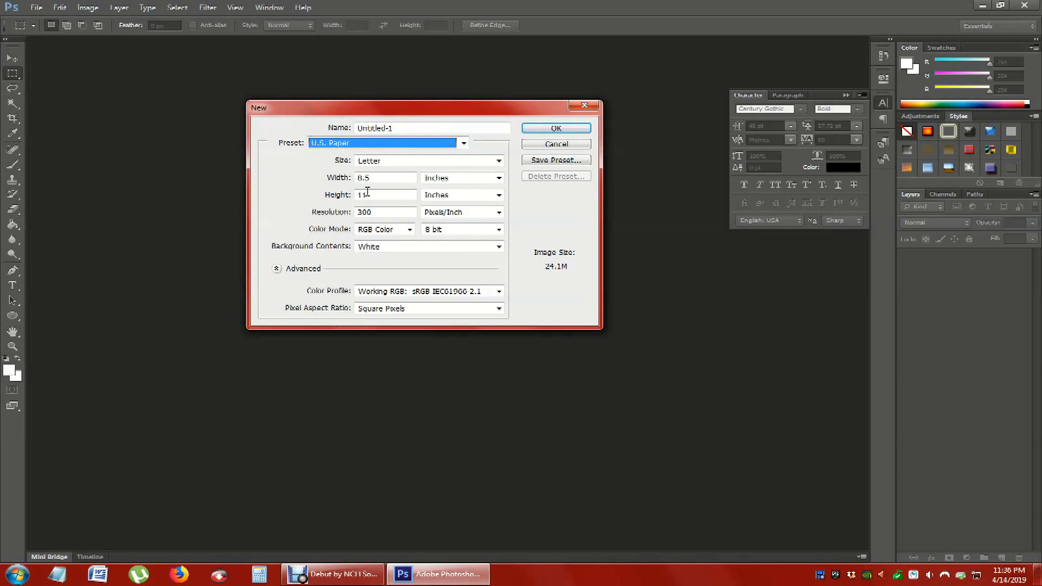
left_click(379, 177)
left_click(373, 194)
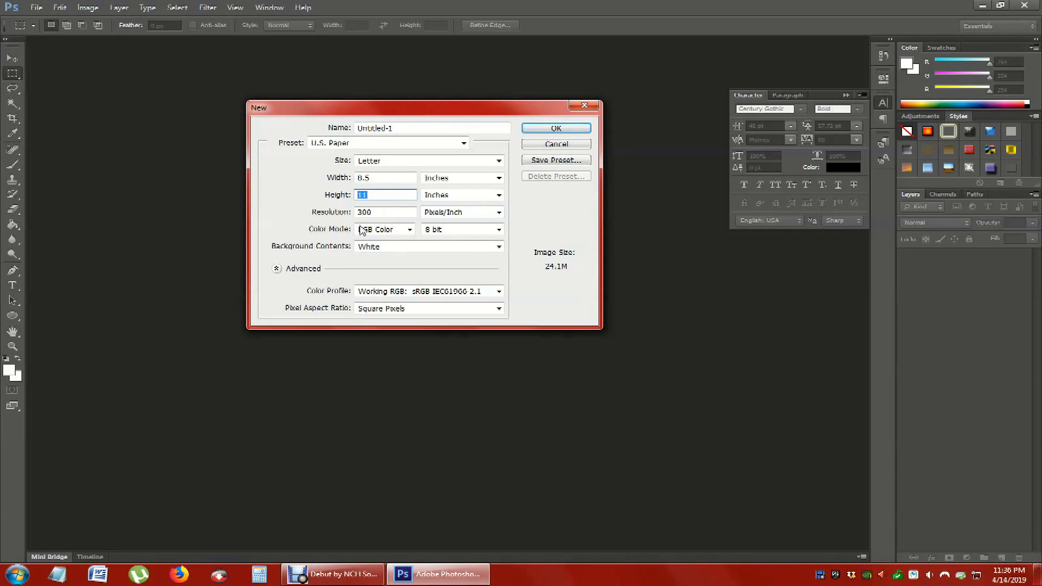
type("8.5")
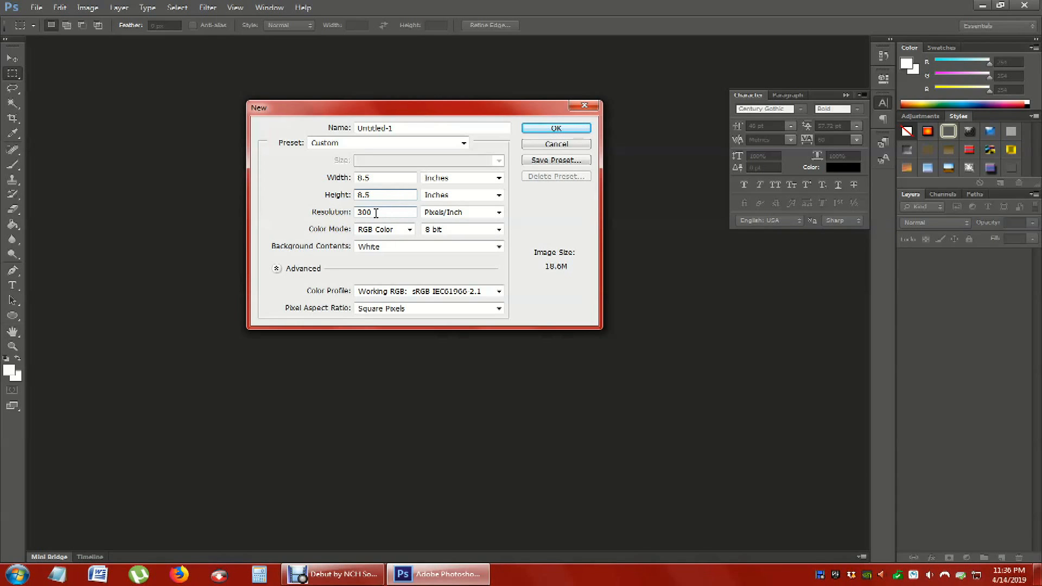
left_click(551, 134)
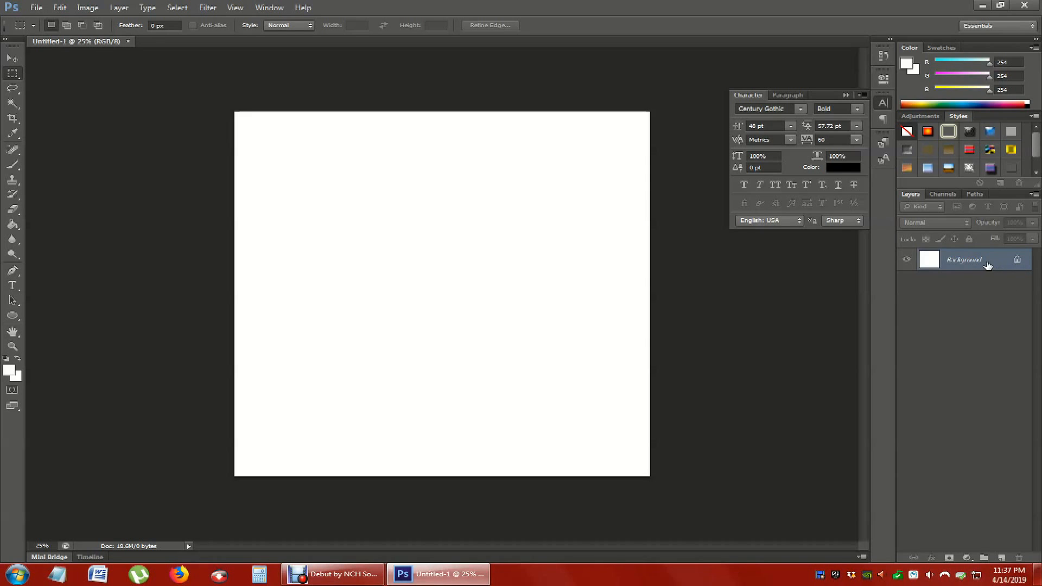
- Convert the locked Background into a regular editable layer with the default settings
double_click(965, 261)
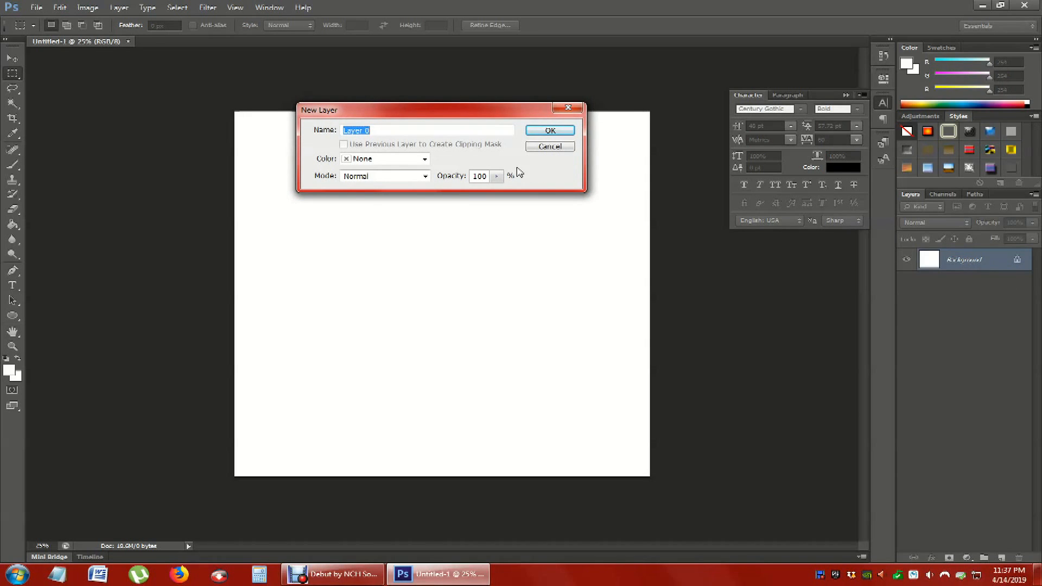
left_click(545, 131)
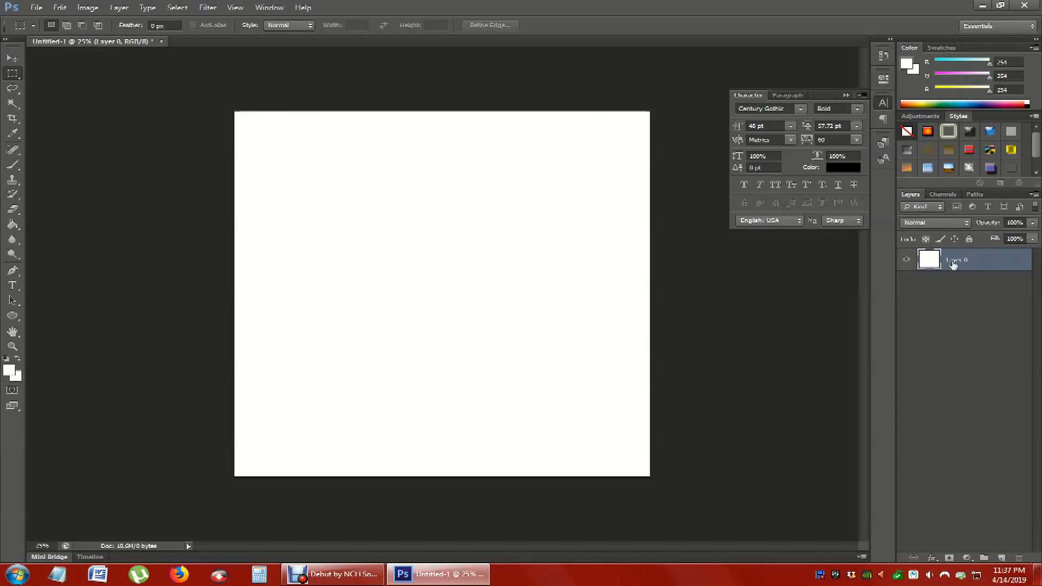
- Toggle the white layer's visibility off and on to inspect the transparent canvas beneath it
left_click(907, 261)
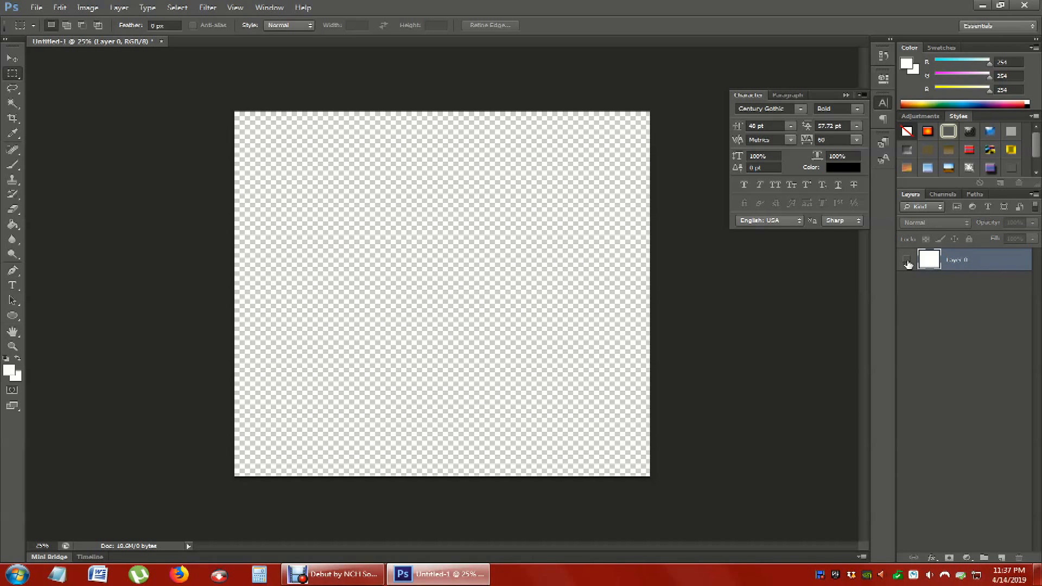
left_click(907, 261)
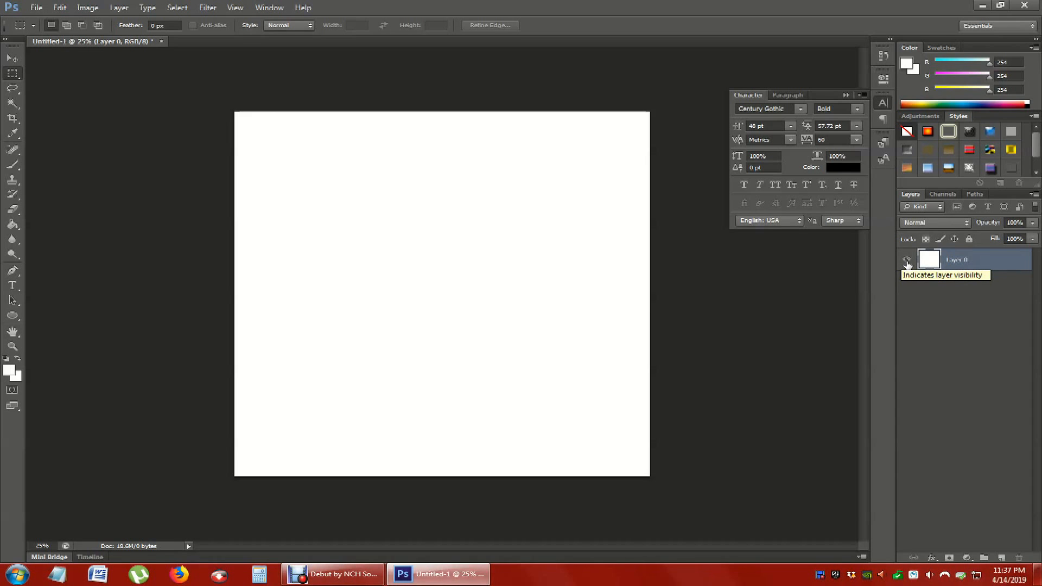
left_click(907, 262)
left_click(907, 262)
left_click(907, 262)
left_click(907, 262)
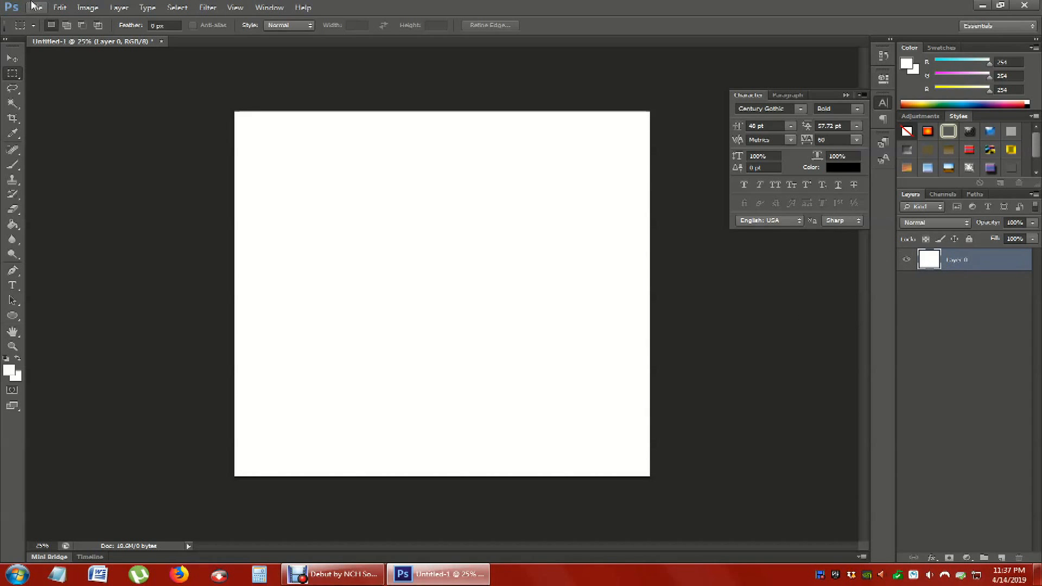
- Add an empty layer above the white layer with default settings, and delete it again
left_click(119, 7)
mouse_move(126, 20)
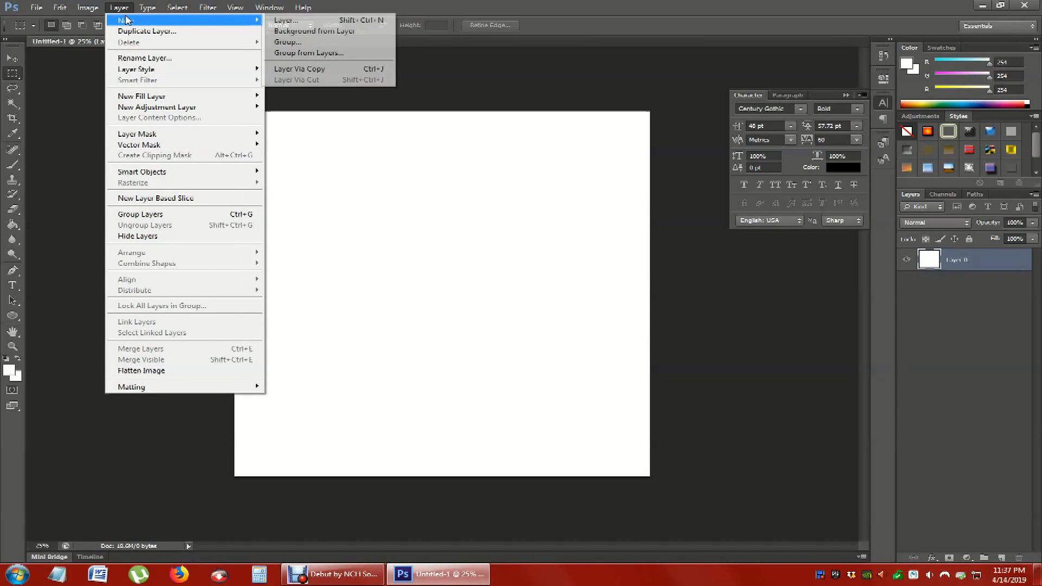
left_click(286, 22)
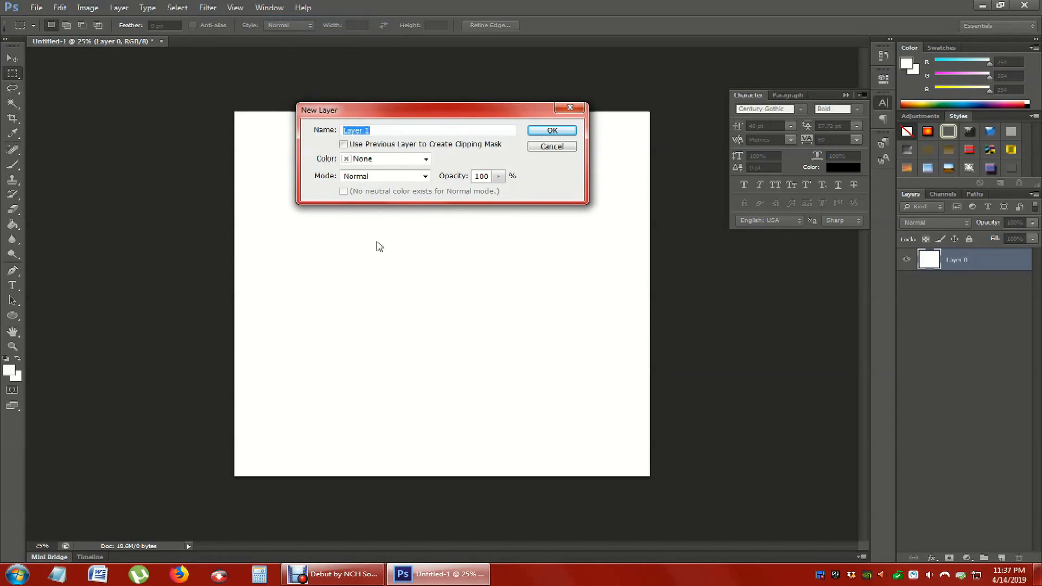
left_click(546, 132)
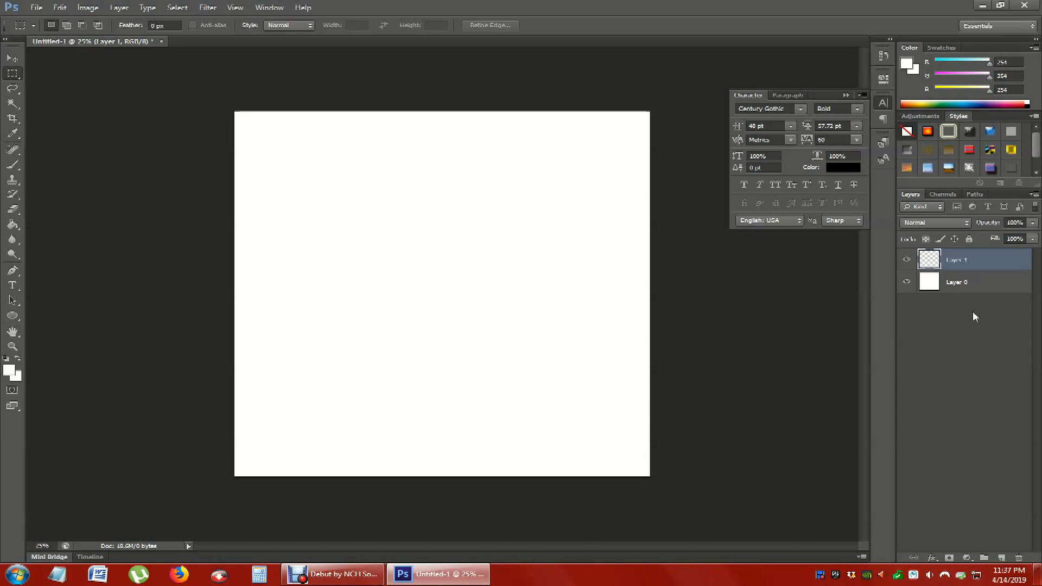
key("Delete")
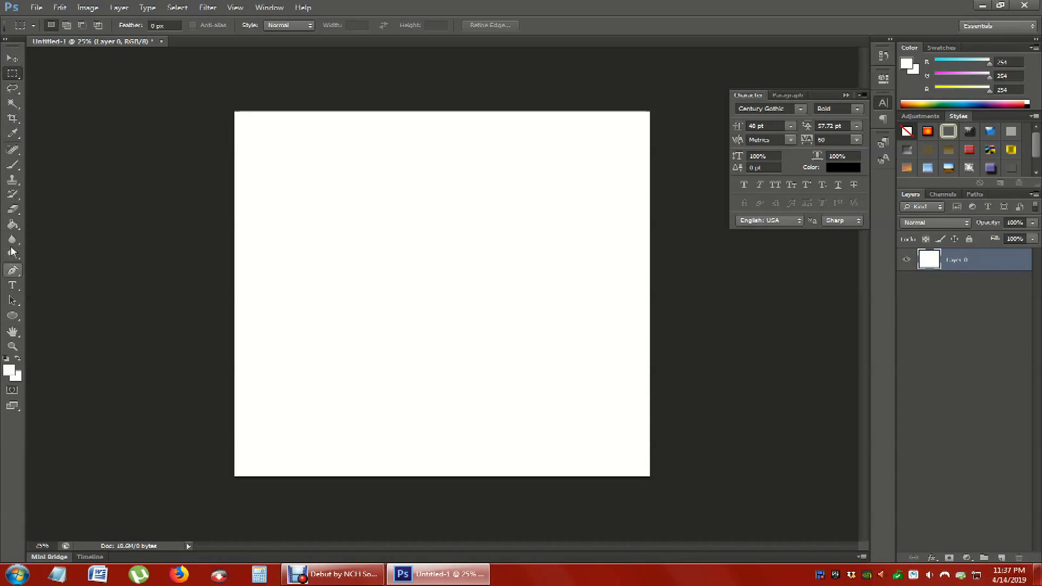
- Activate the Move tool, switch to Firefox, and find a large king penguin picture on a white background through an image search for "penguin"
left_click(13, 58)
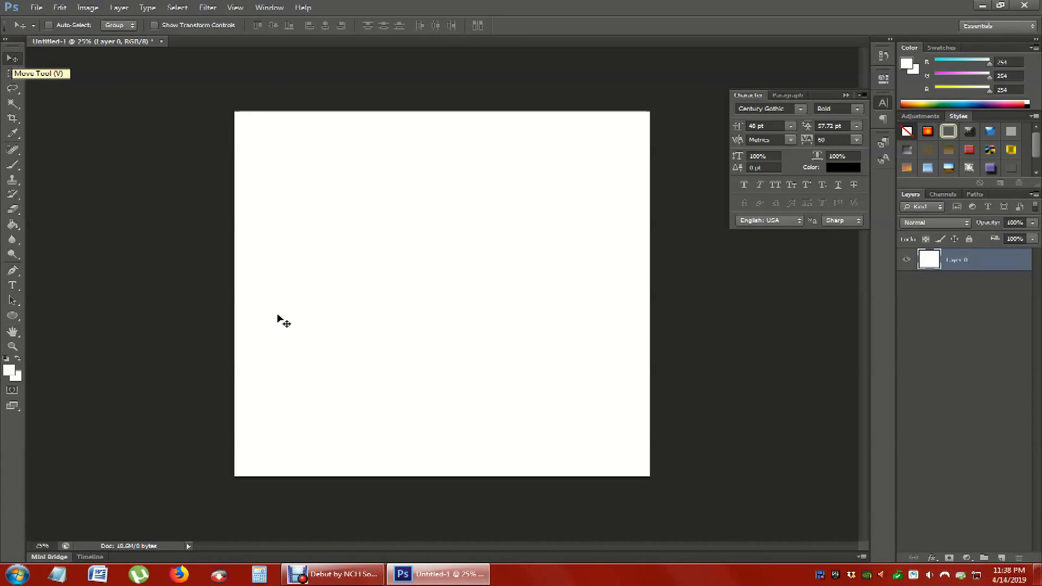
left_click(179, 575)
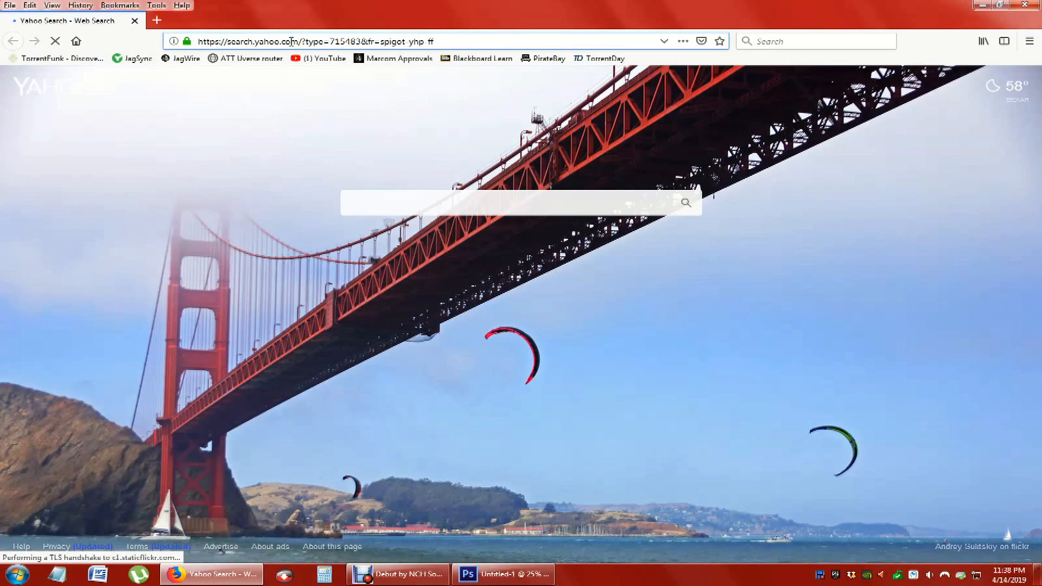
left_click_drag(454, 41, 197, 42)
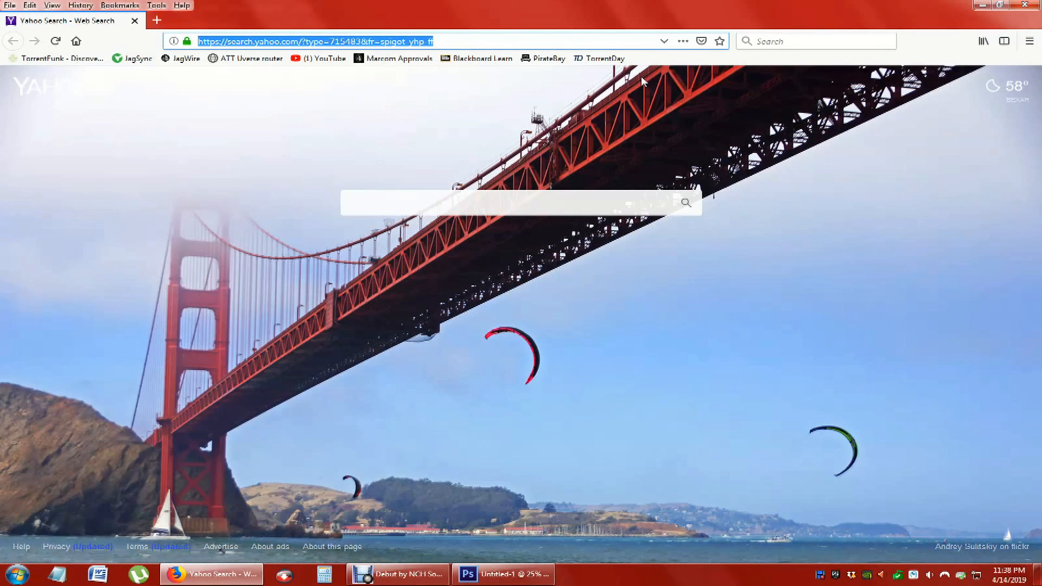
type("penguin")
key("Return")
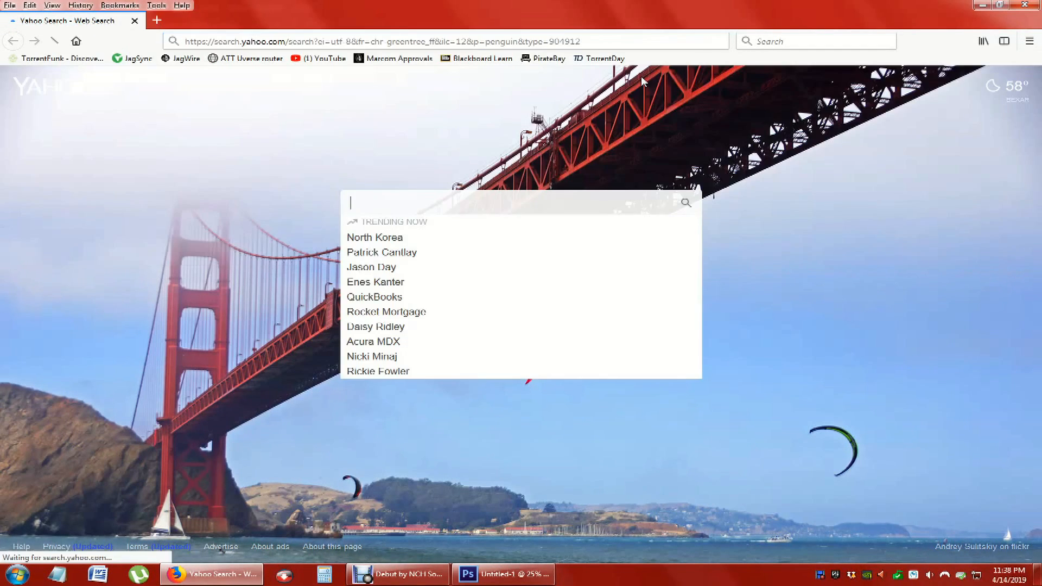
left_click(152, 119)
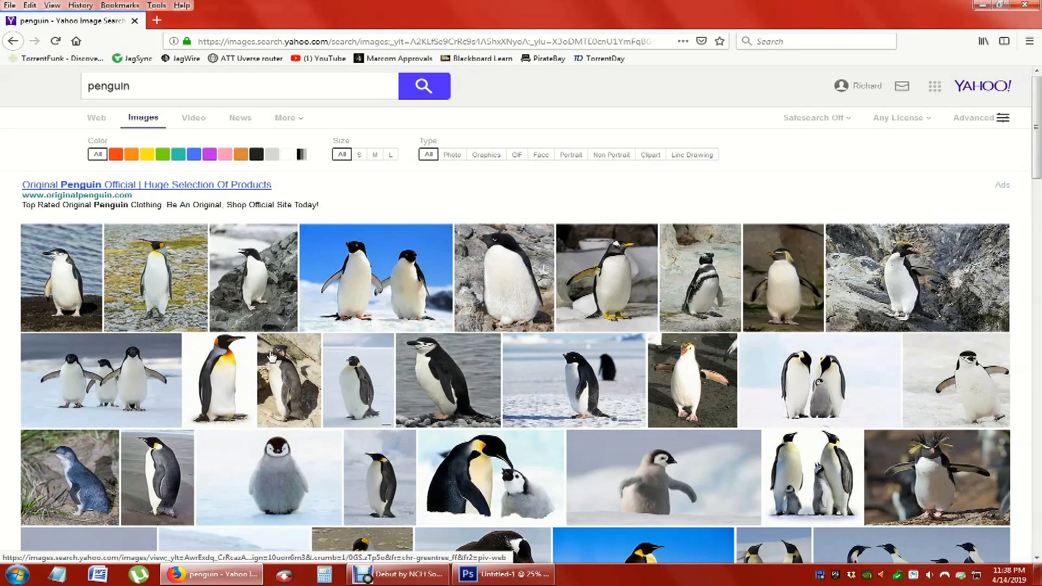
left_click(225, 380)
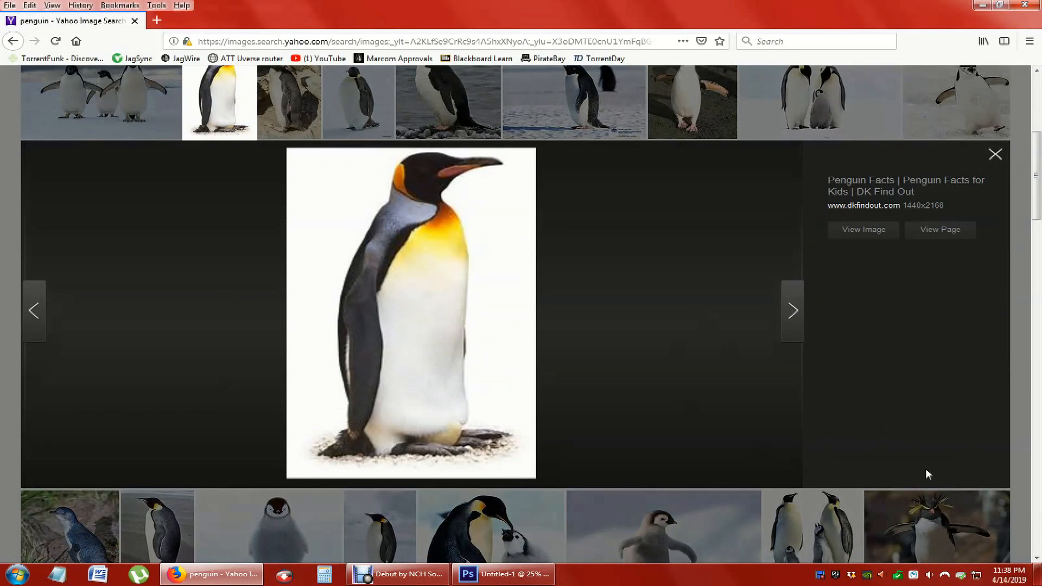
right_click(428, 293)
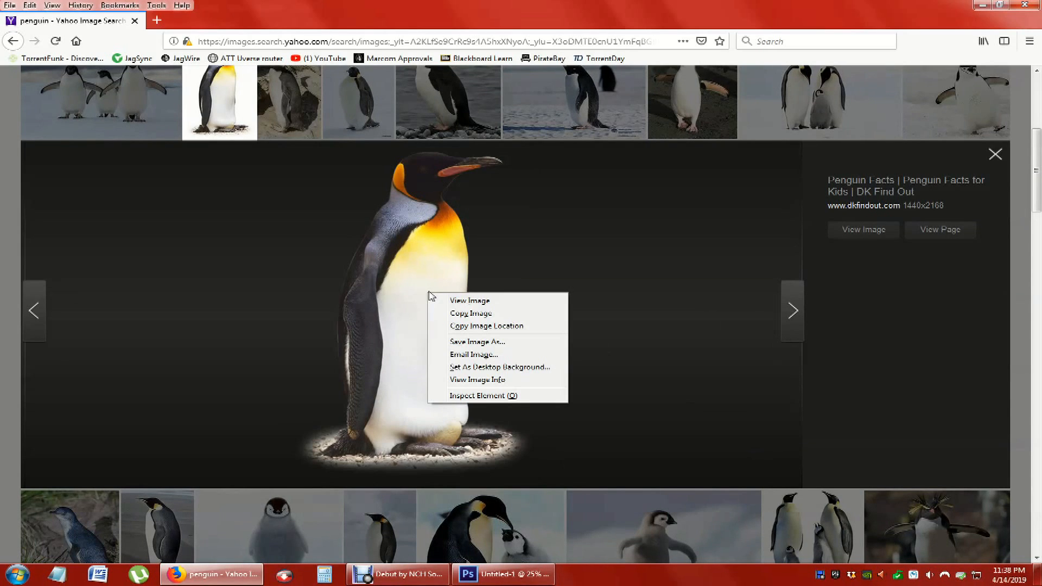
left_click(475, 342)
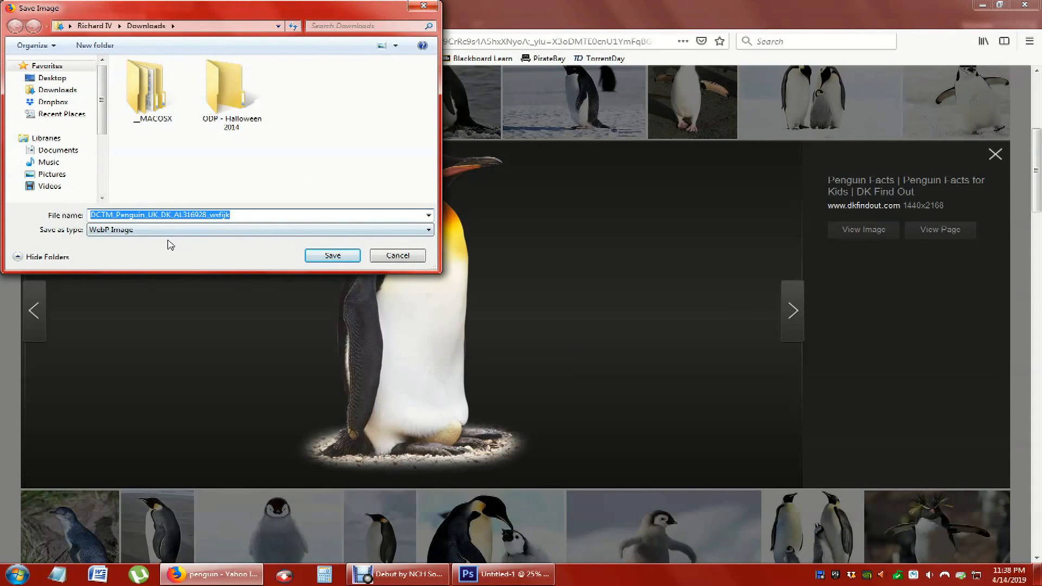
left_click(398, 255)
- Copy the enlarged penguin picture into the Photoshop document and shift it slightly left and down on the canvas
right_click(414, 276)
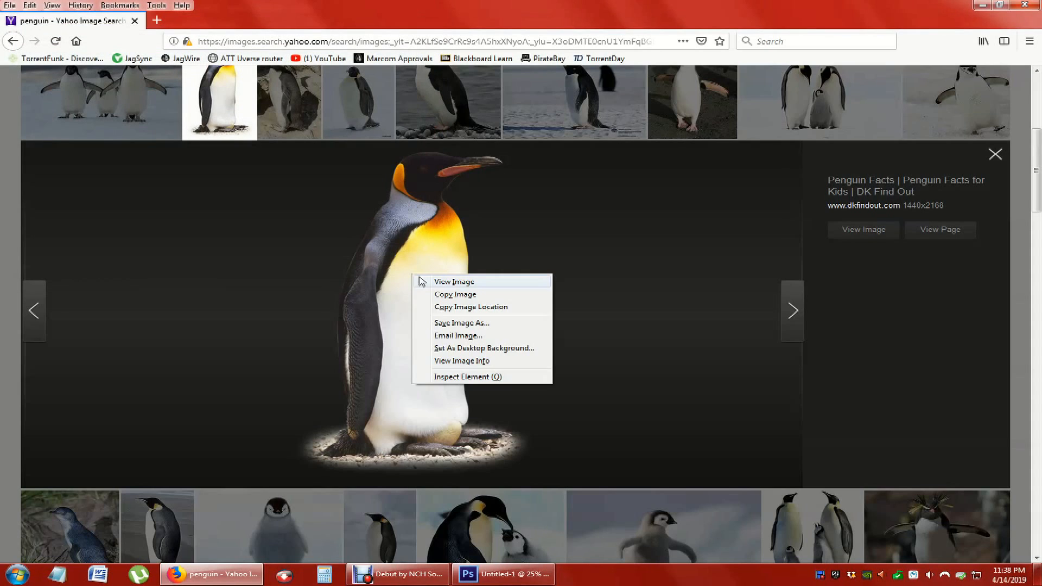
left_click(454, 295)
left_click(503, 573)
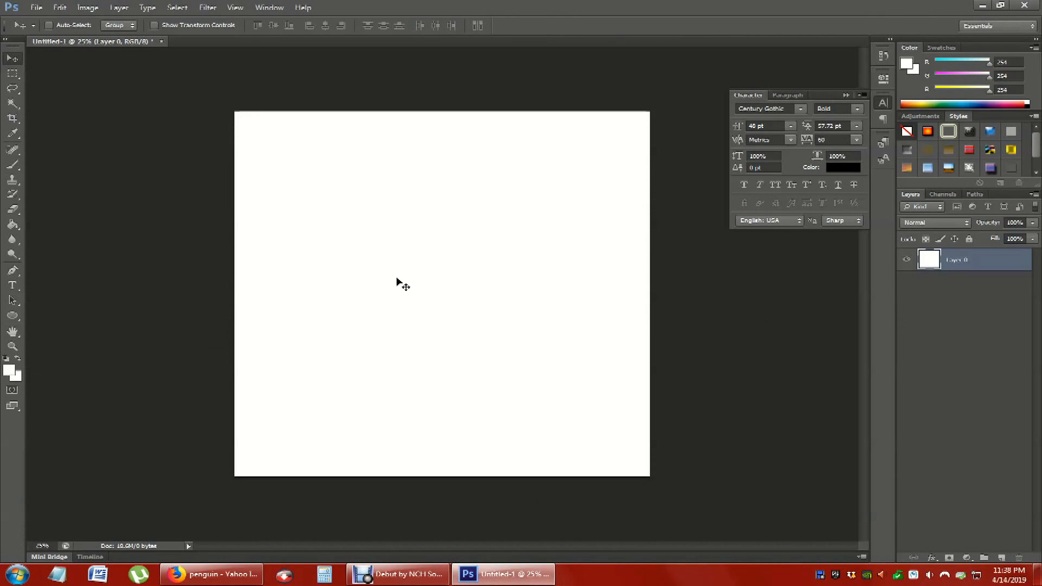
key("ctrl+v")
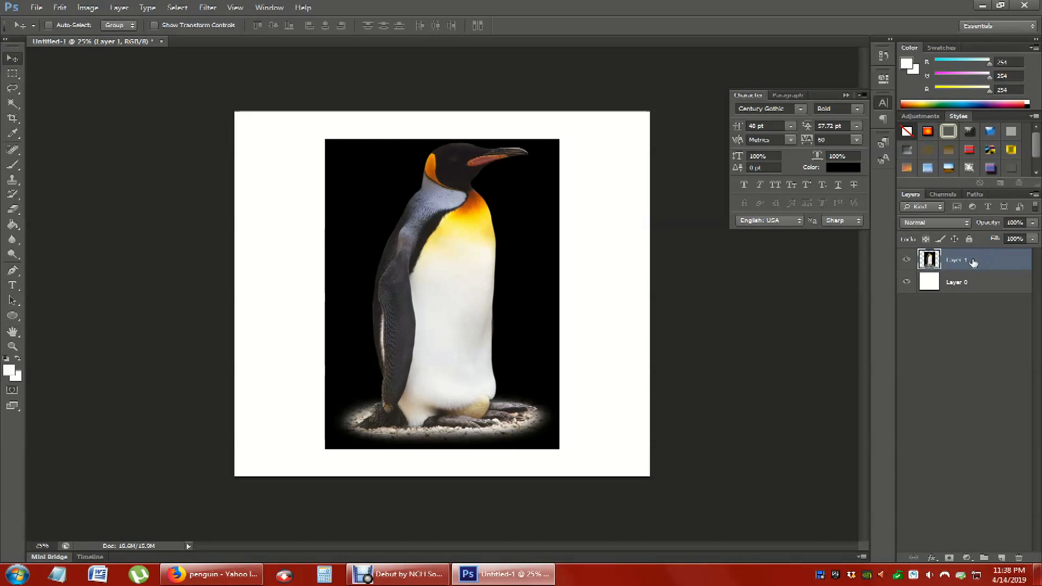
left_click_drag(519, 275, 446, 265)
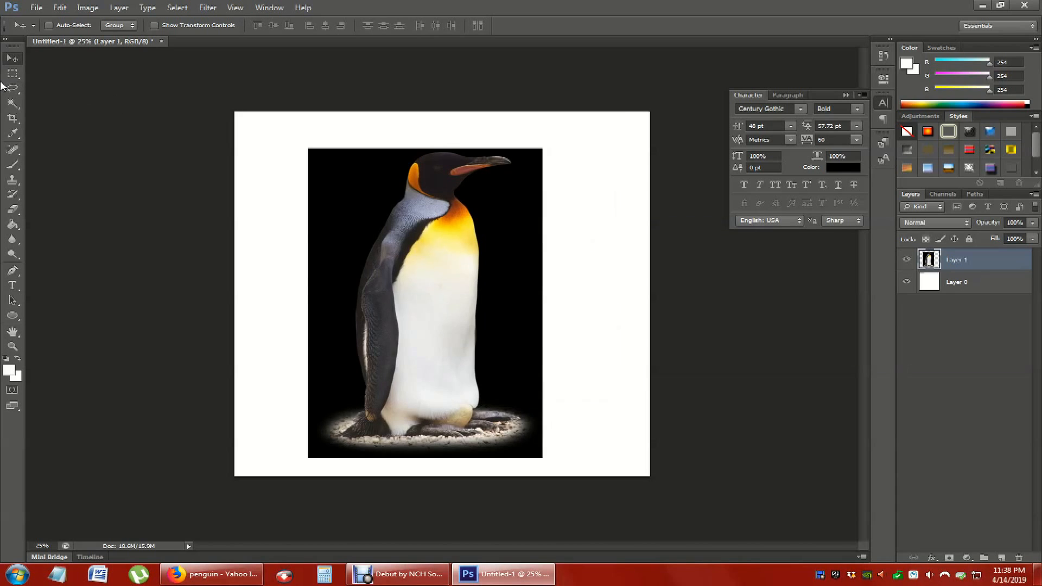
- Try out rectangular marquee selections over parts of the penguin picture and deselect them
left_click(11, 74)
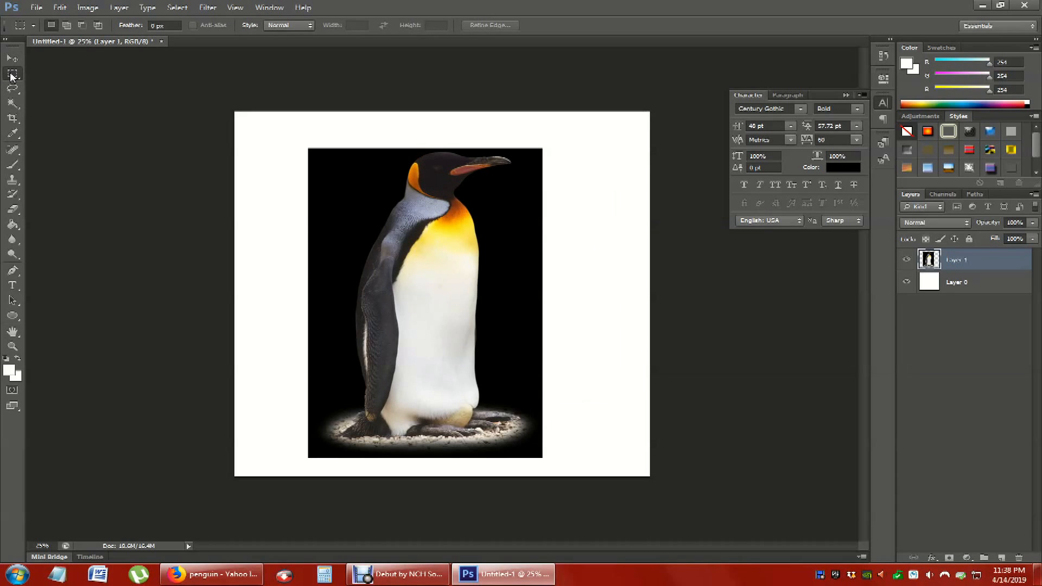
left_click_drag(302, 174, 473, 337)
left_click(269, 115)
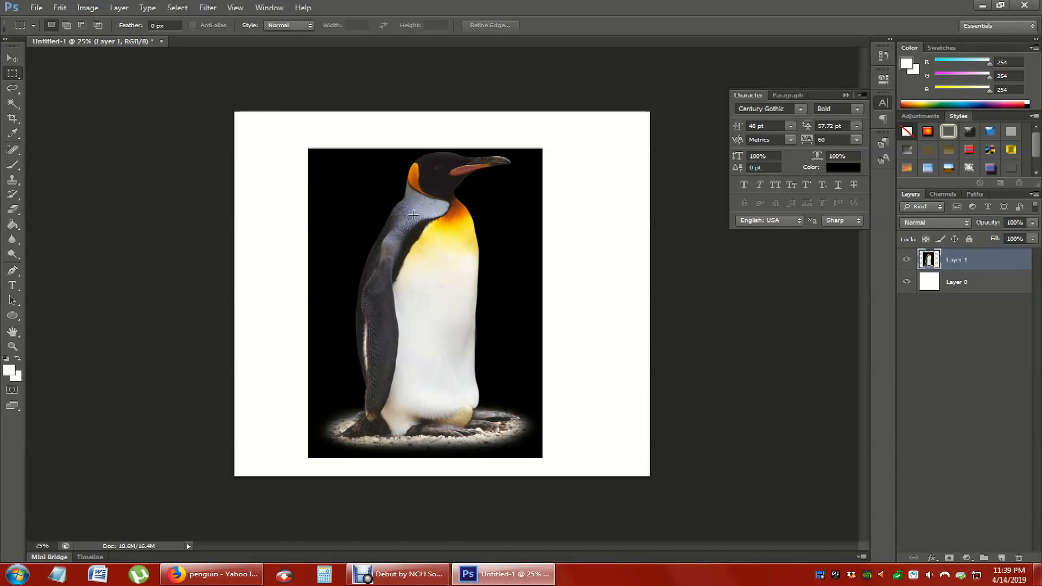
left_click_drag(270, 453, 369, 265)
left_click(370, 271)
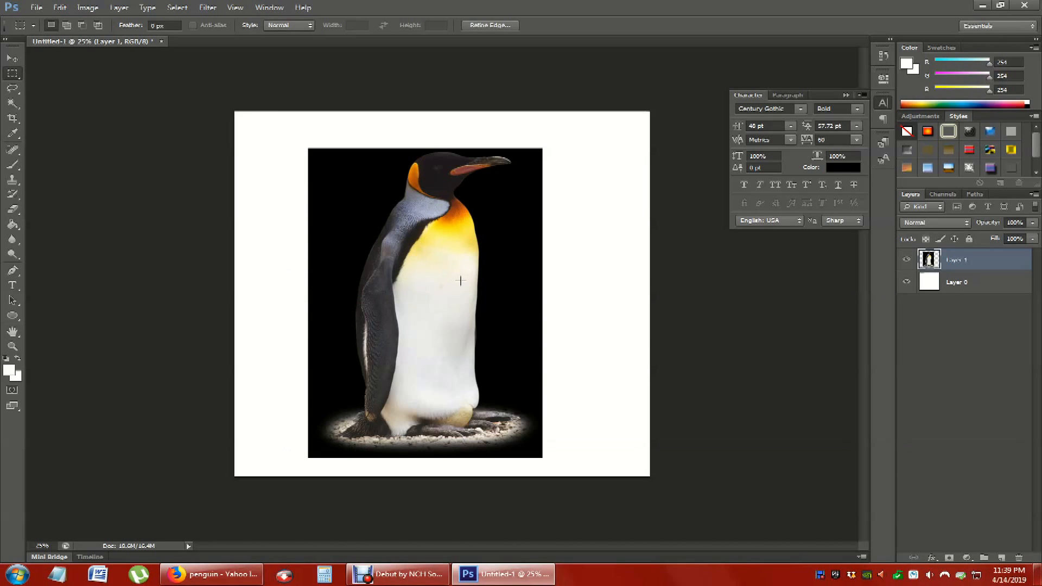
- Draw a loose freehand Lasso selection around the whole penguin and its gravel base
left_click(13, 88)
left_click(13, 89)
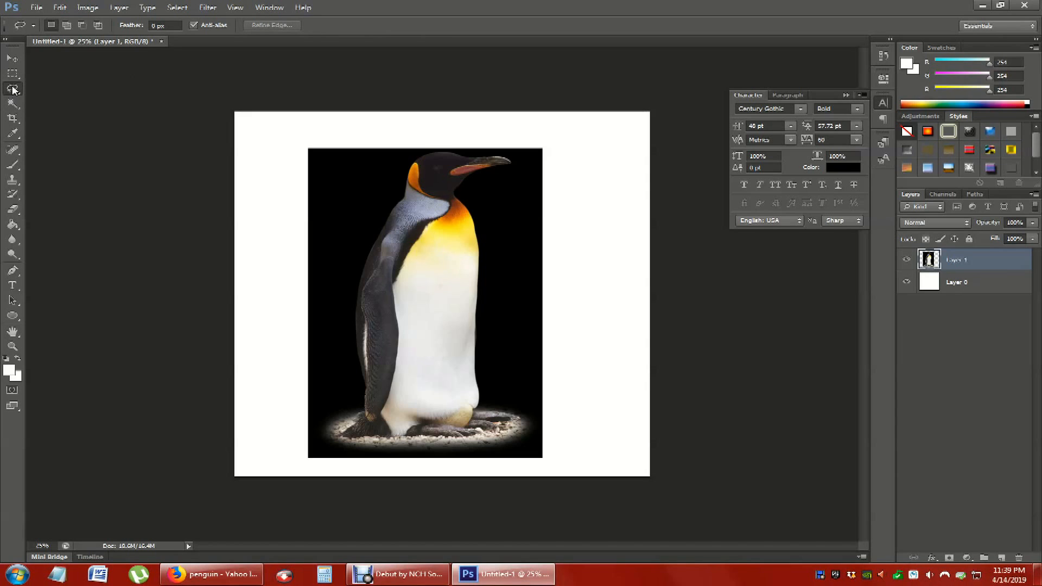
mouse_move(337, 293)
left_mouse_down()
mouse_move(374, 207)
mouse_move(380, 166)
mouse_move(407, 151)
mouse_move(495, 144)
mouse_move(540, 164)
mouse_move(495, 255)
mouse_move(498, 386)
mouse_move(554, 408)
mouse_move(522, 471)
mouse_move(421, 489)
mouse_move(322, 455)
mouse_move(292, 417)
mouse_move(342, 299)
mouse_move(341, 271)
left_mouse_up()
- Move the lassoed penguin area slightly within its layer and deselect it
key("v")
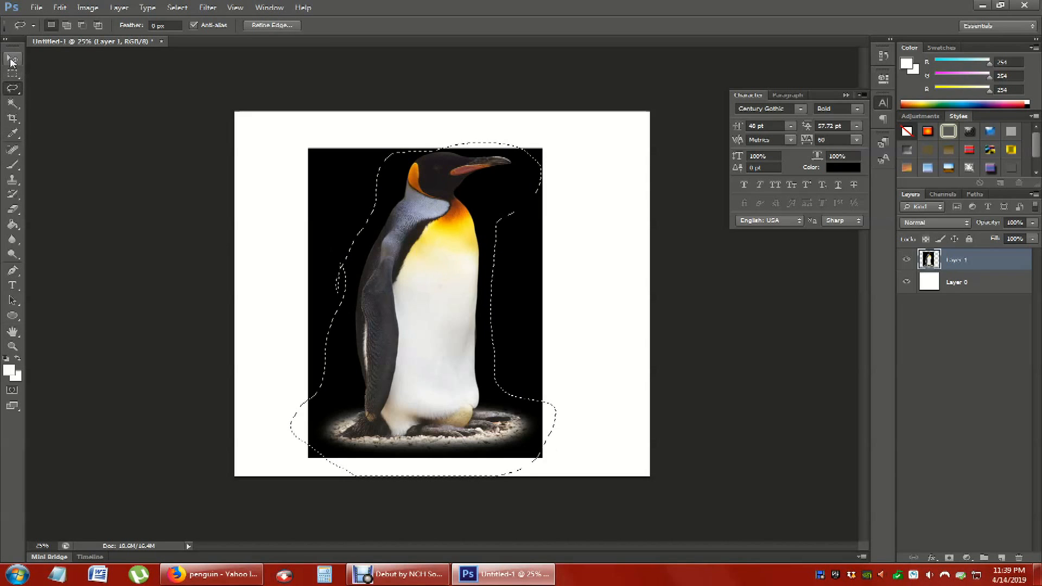
mouse_move(442, 345)
left_mouse_down()
mouse_move(436, 353)
mouse_move(492, 367)
mouse_move(622, 329)
mouse_move(442, 338)
mouse_move(444, 329)
left_mouse_up()
key("m")
left_click(357, 133)
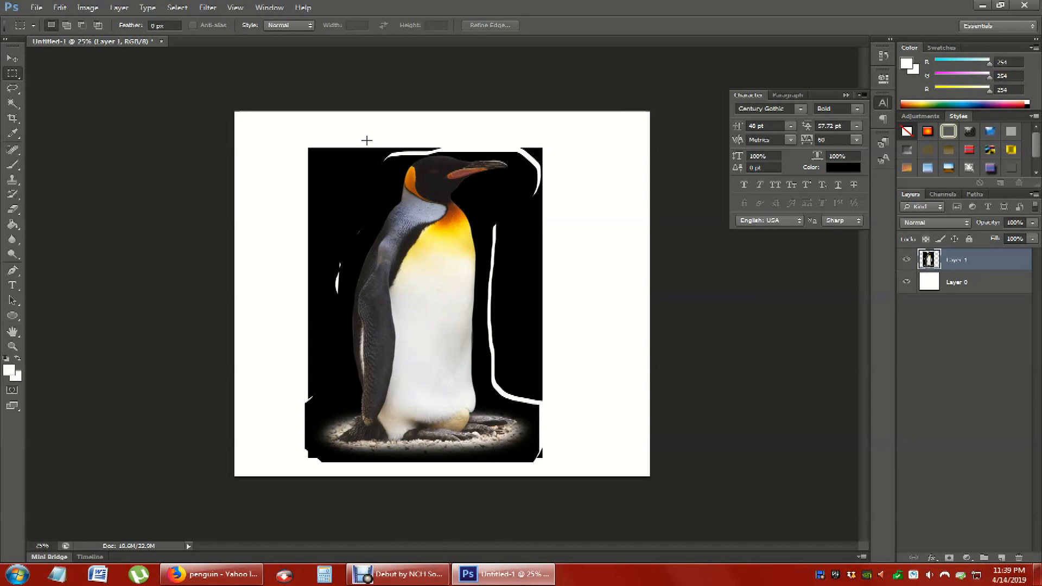
- Undo the move of the lassoed penguin area and clear the restored selection
key("ctrl+alt+z")
key("ctrl+alt+z")
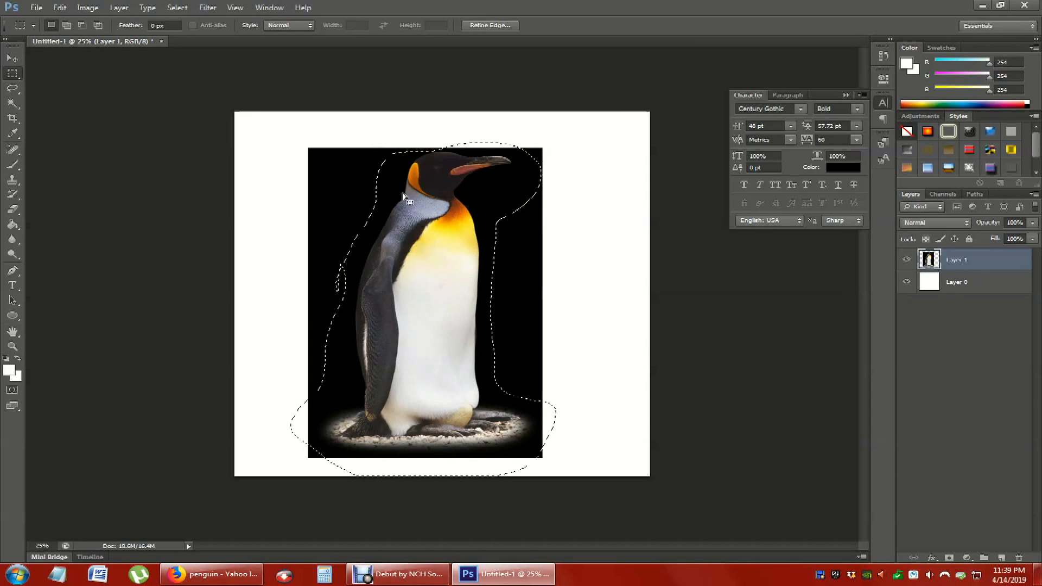
left_click(136, 130)
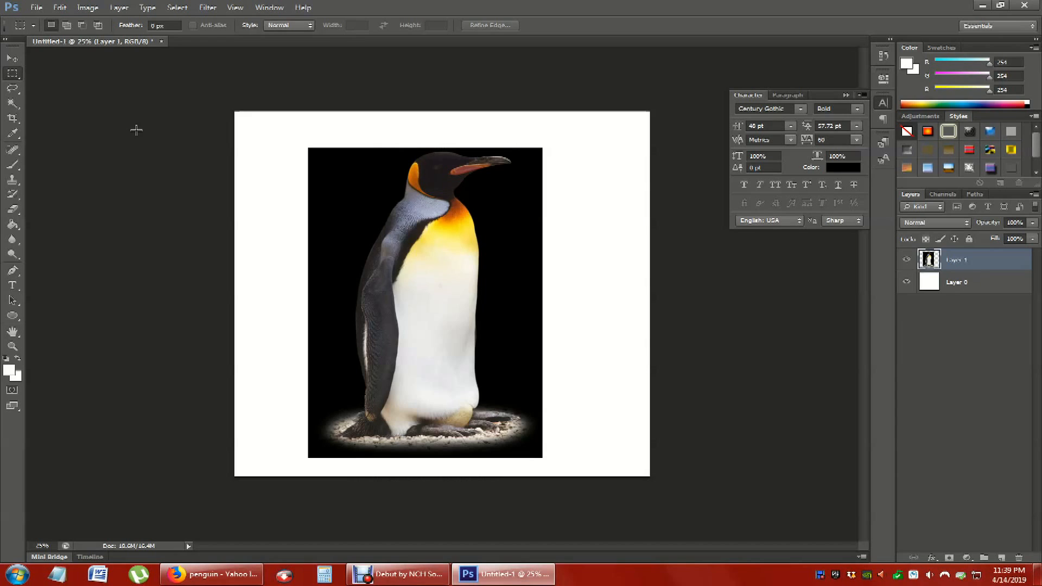
- Select the black background beside the penguin's back together with its back and wing using the Quick Selection tool
left_click(13, 103)
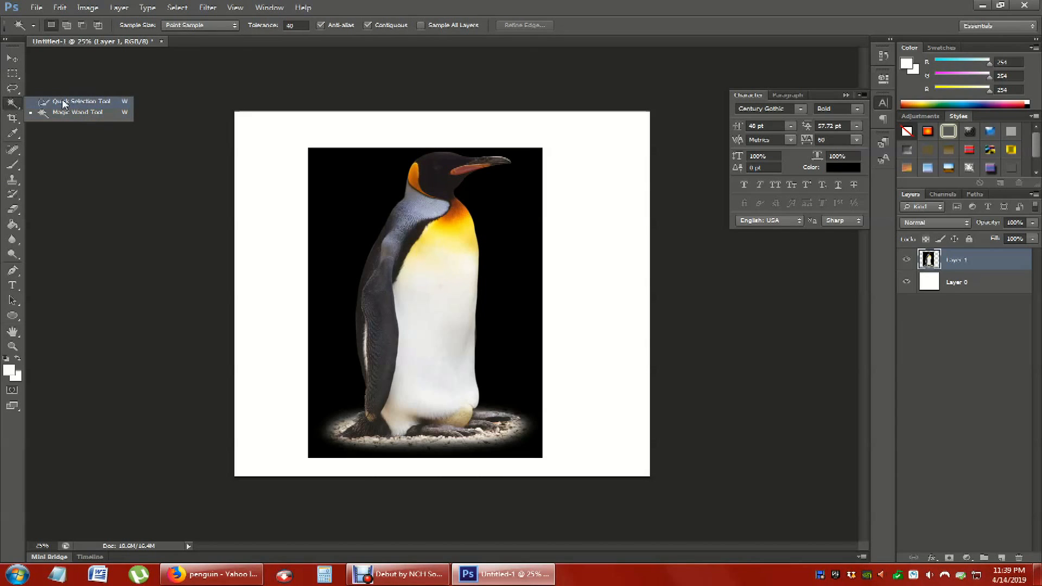
left_click(61, 102)
left_click(11, 106)
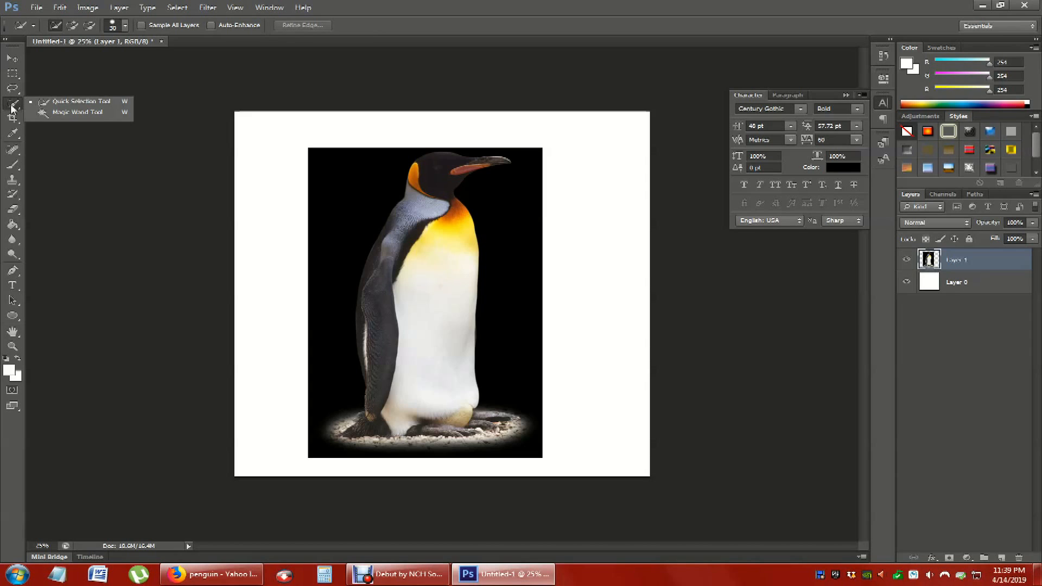
left_click(157, 247)
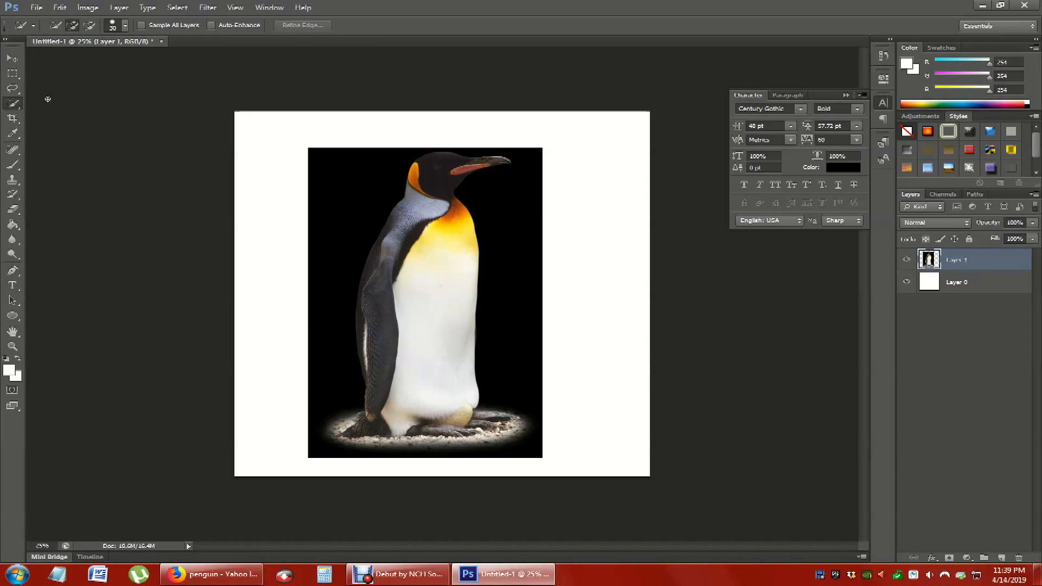
left_click_drag(362, 179, 336, 315)
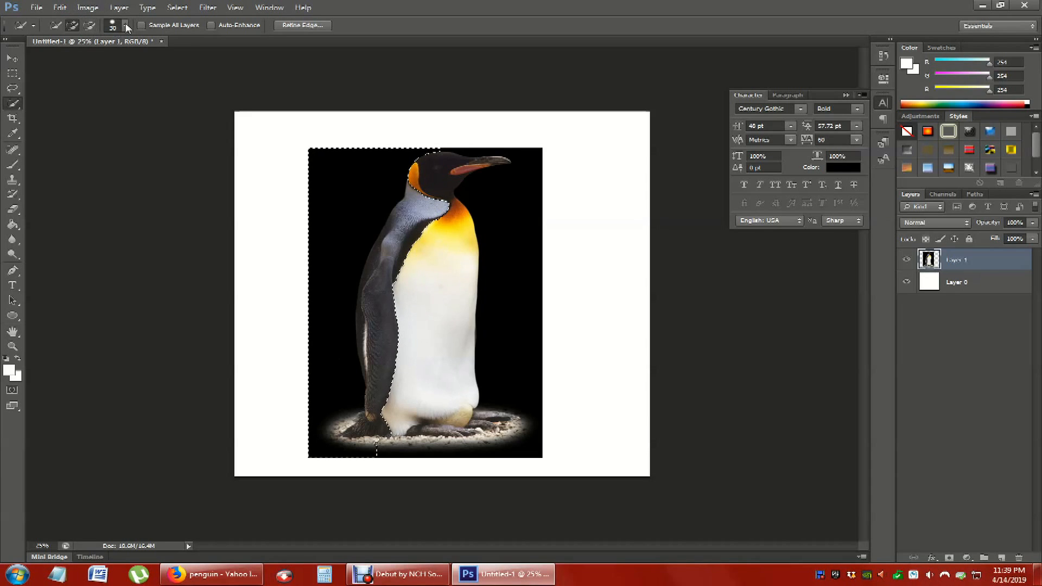
- Set the Quick Selection brush size to 20 px
left_click(125, 26)
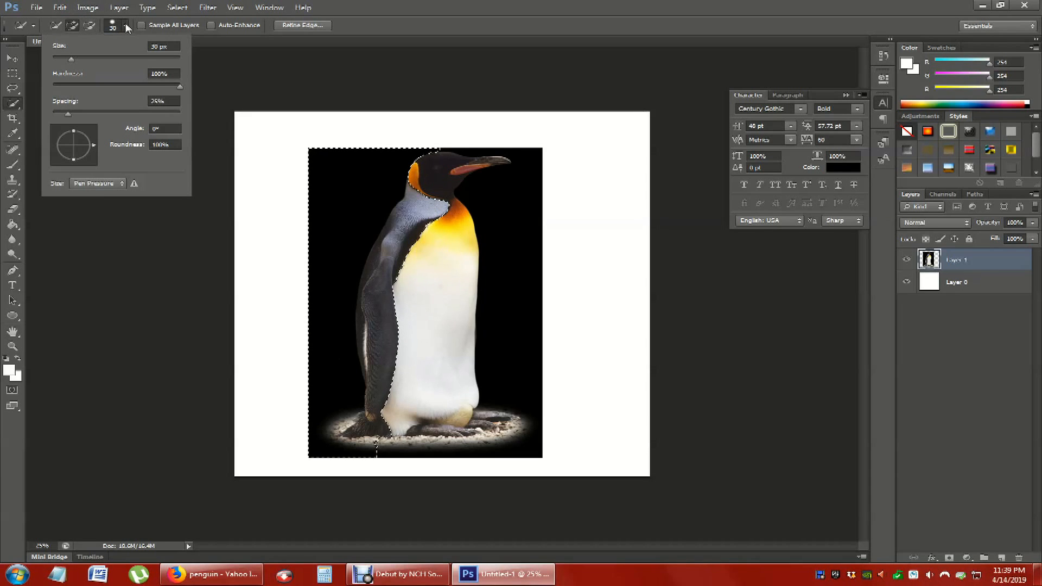
left_click(137, 86)
left_click(203, 218)
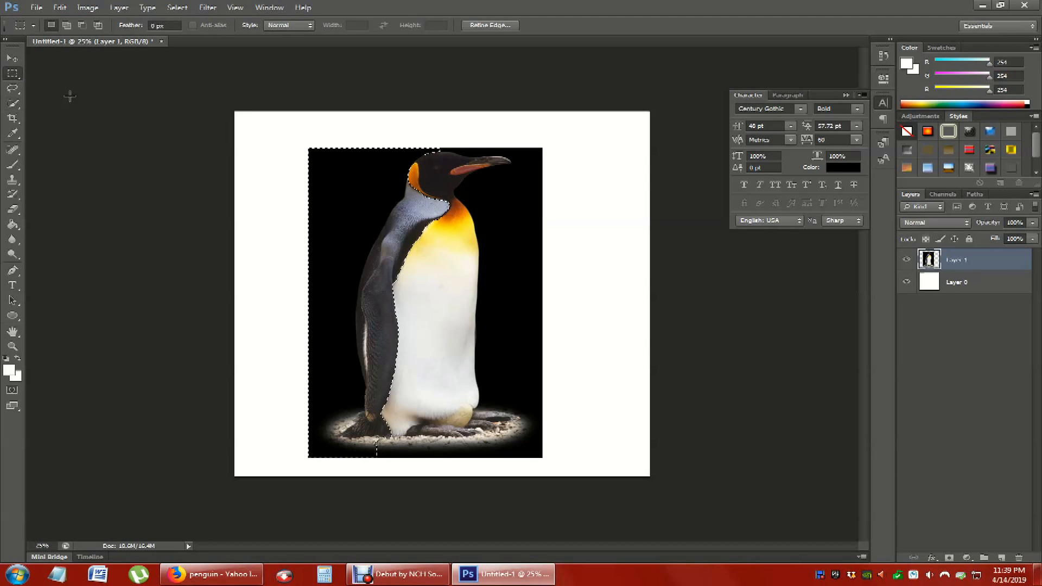
- Try deleting the selected background and wing area, undo the deletion and clear the selection
key("ctrl+d")
left_click_drag(361, 221, 359, 294)
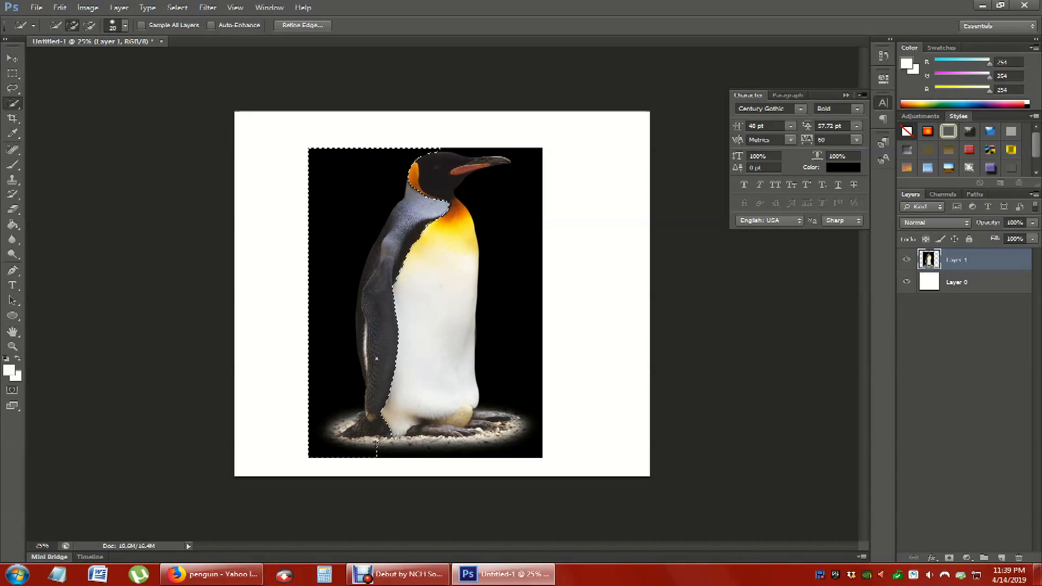
key("Delete")
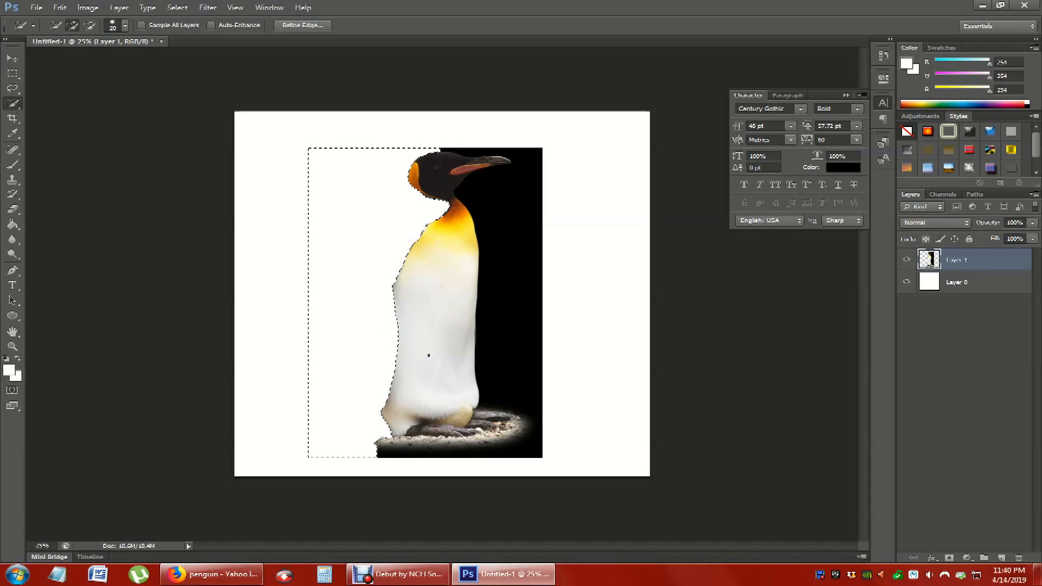
key("ctrl+z")
left_click(13, 74)
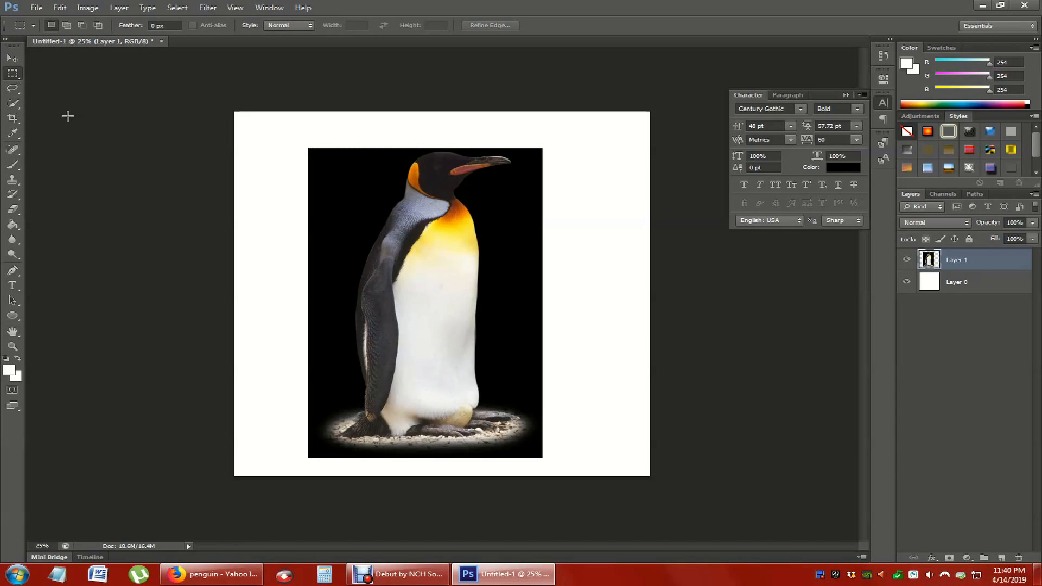
- Crop the canvas on all four sides to fit closely around the black penguin picture
left_click(13, 118)
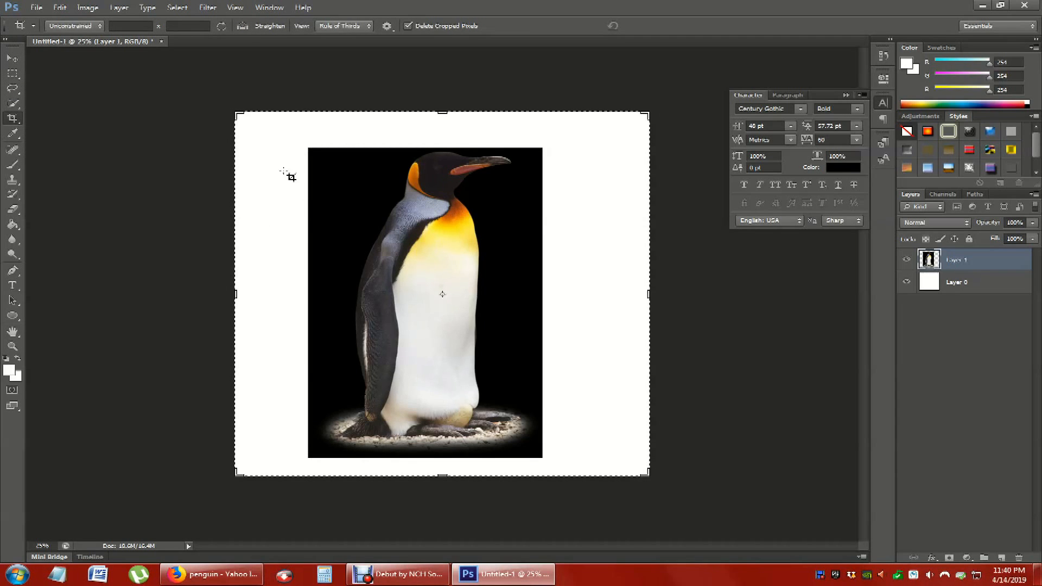
left_click_drag(236, 295, 273, 293)
left_click_drag(443, 108, 443, 130)
left_click_drag(621, 297, 556, 308)
left_click_drag(448, 464, 446, 445)
left_click(13, 74)
left_click(480, 215)
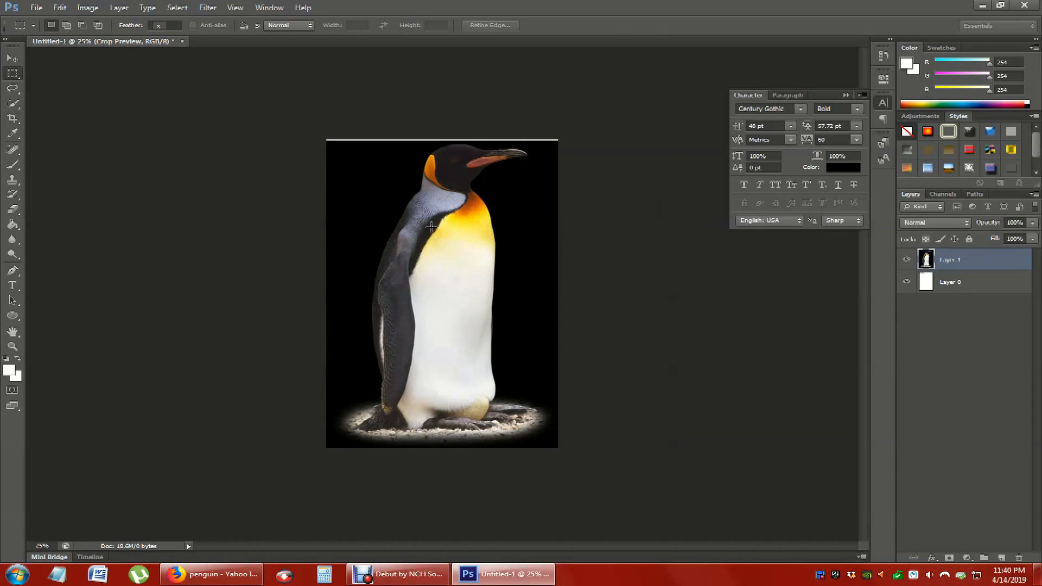
- Crop off the thin white strip remaining along the upper edge of the penguin picture
left_click(13, 118)
left_click_drag(442, 141, 443, 143)
left_click(13, 73)
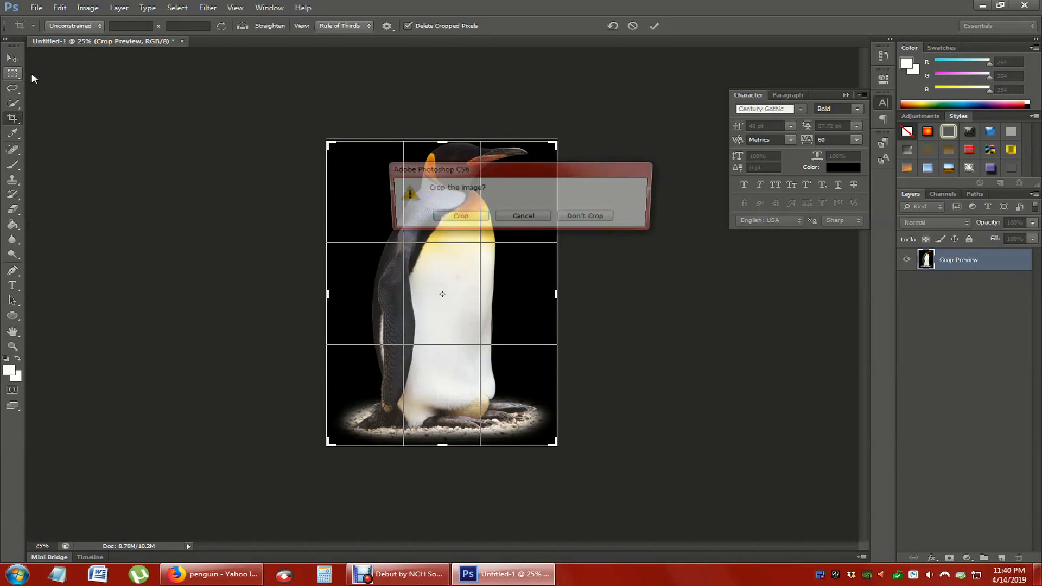
left_click(484, 217)
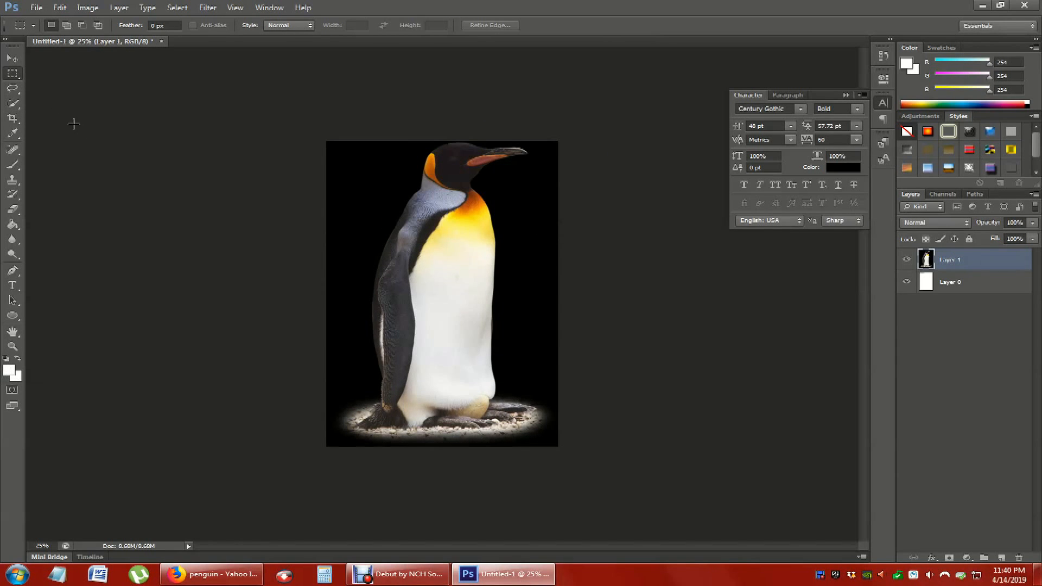
- Switch to the Spot Healing Brush and set its size to 77 px
left_click(14, 133)
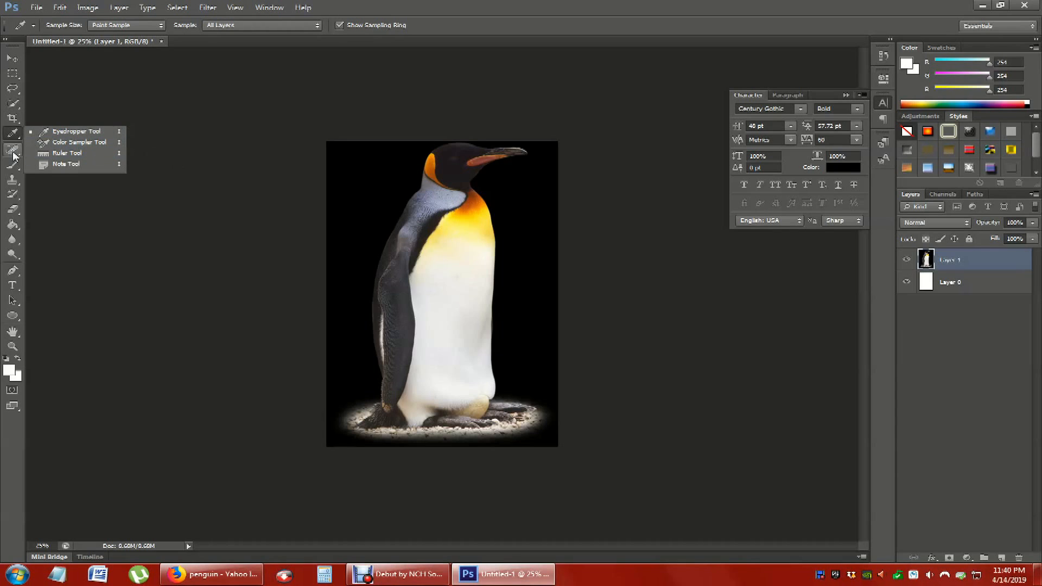
left_click(13, 151)
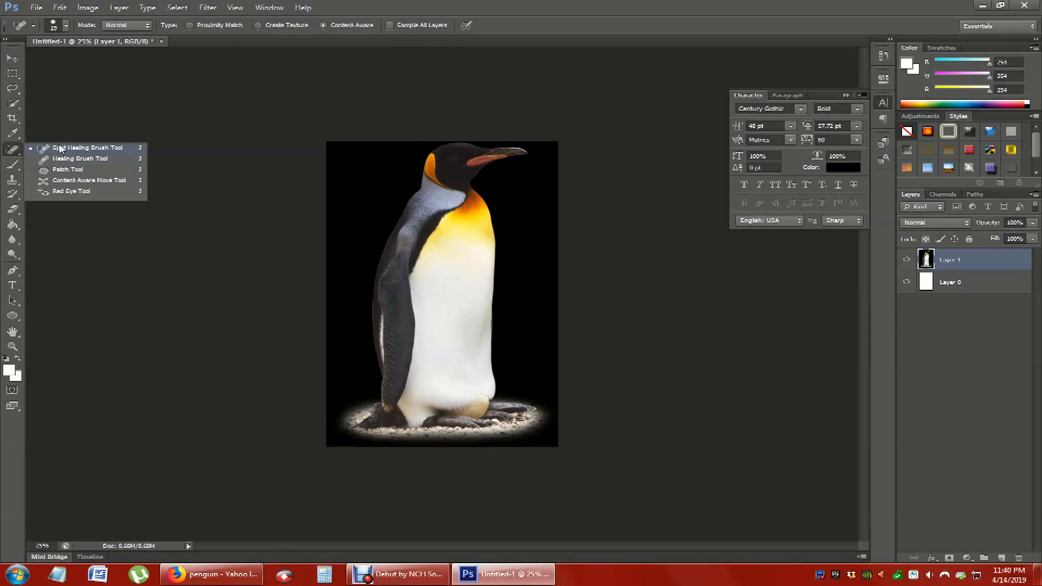
left_click(15, 152)
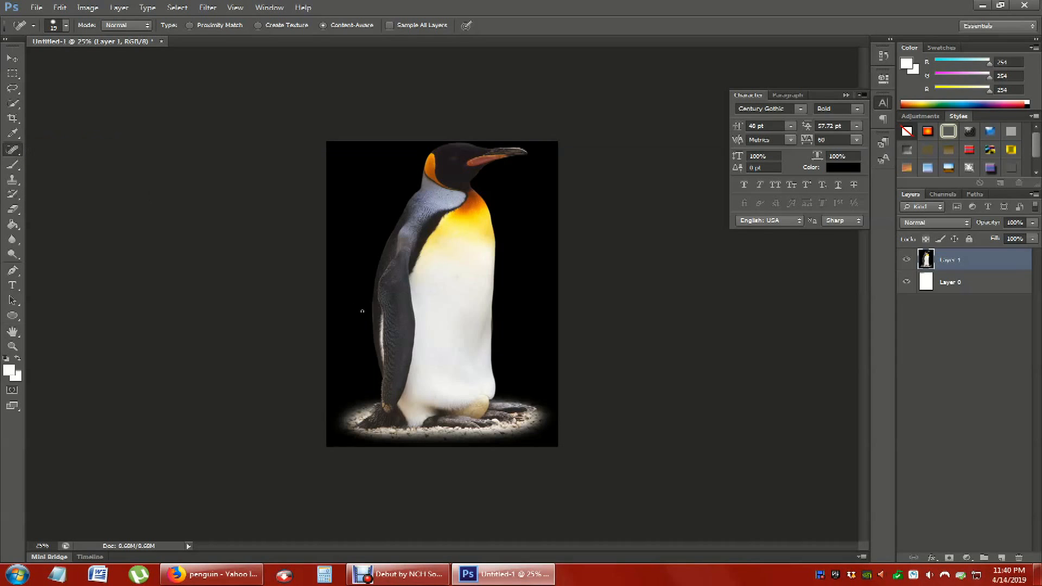
left_click(66, 25)
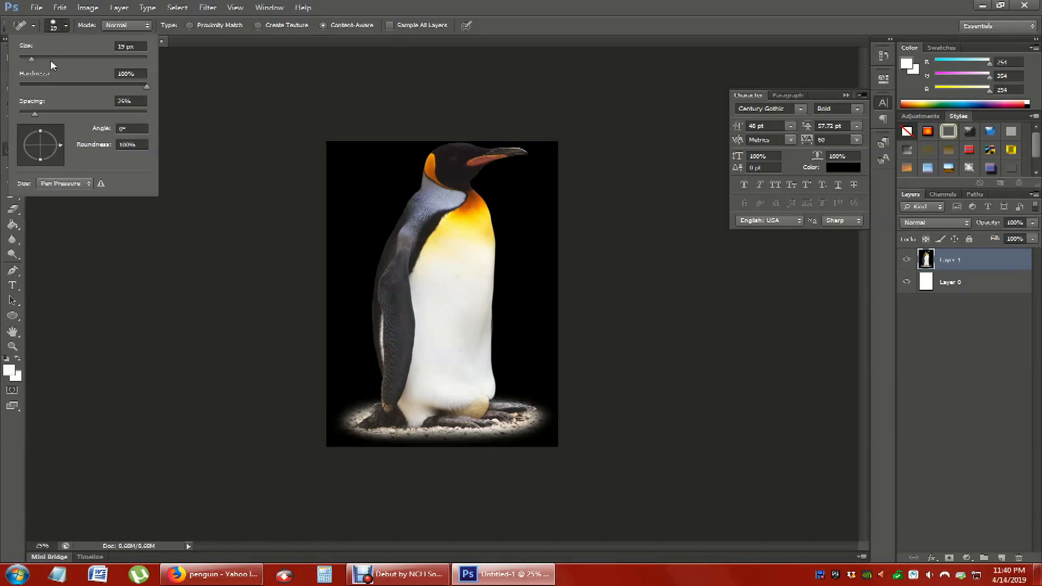
left_click_drag(51, 59, 68, 59)
left_click(66, 271)
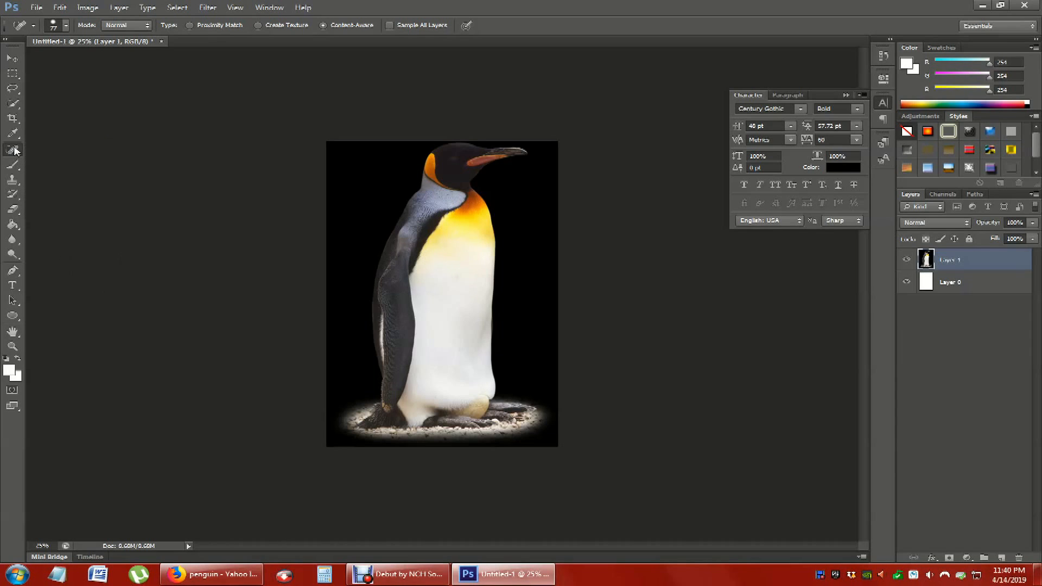
- Switch to the Brush tool and set its size to 46 px
left_click(20, 170)
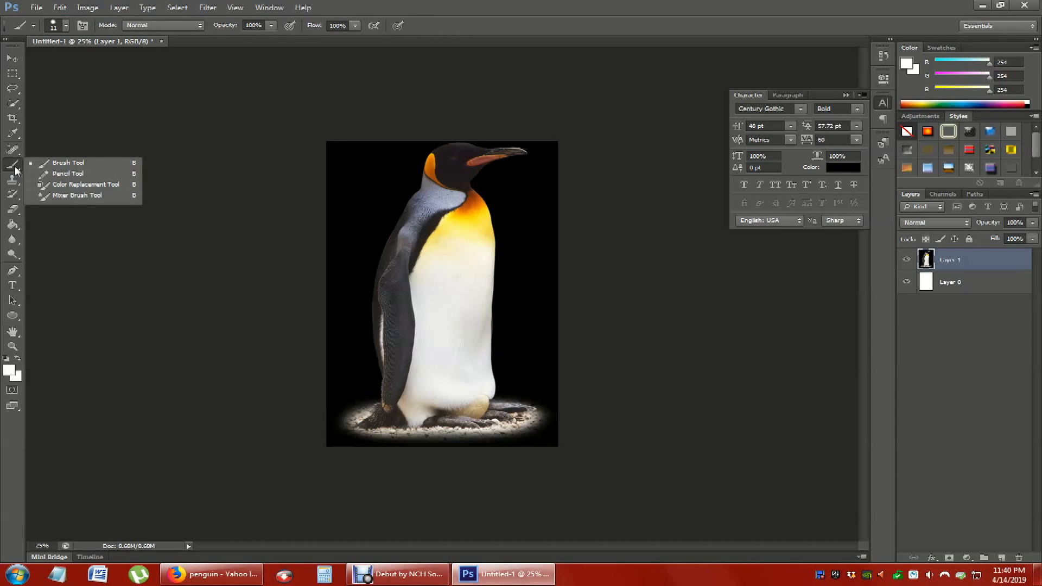
left_click(12, 170)
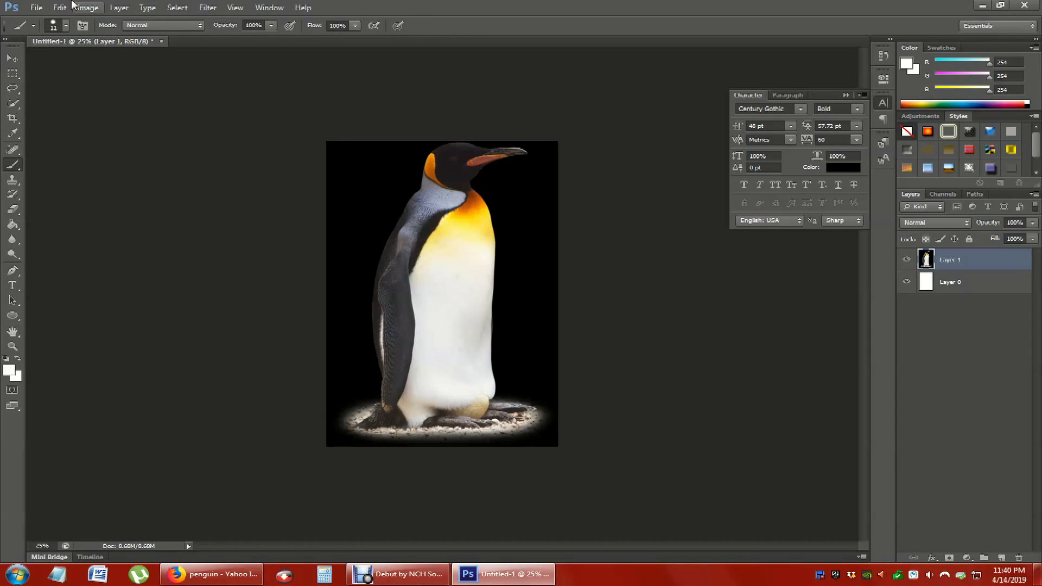
left_click(65, 25)
left_click(49, 60)
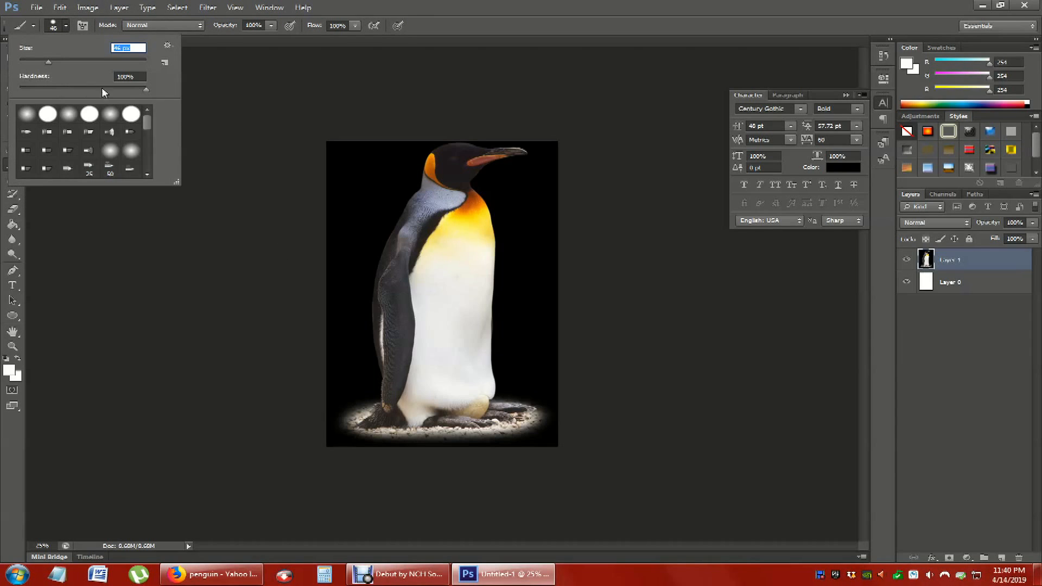
left_click(267, 359)
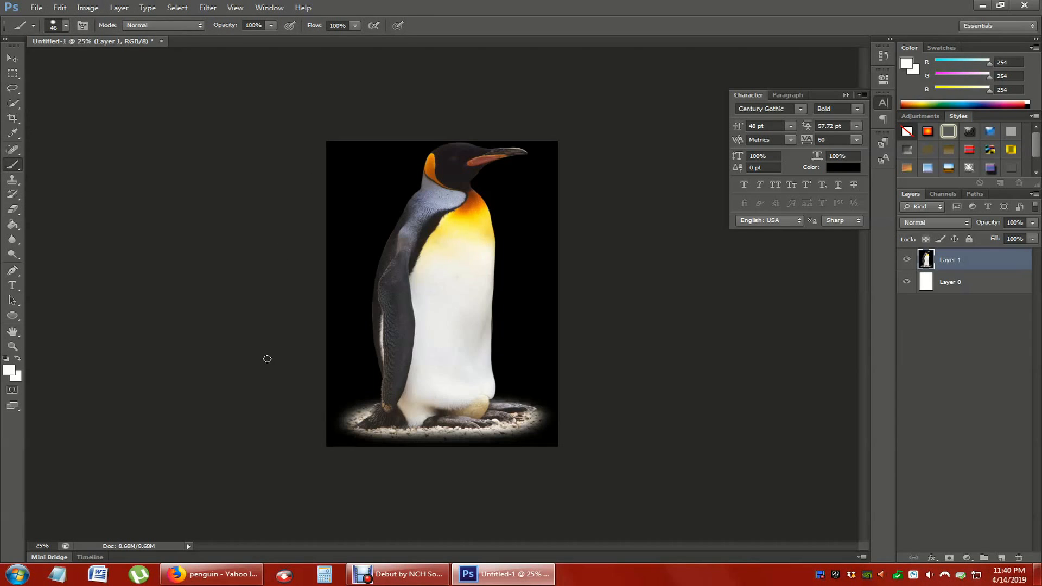
- Set the foreground color to bright red and paint a hard-edged scribble on the penguin's white belly
left_click(9, 371)
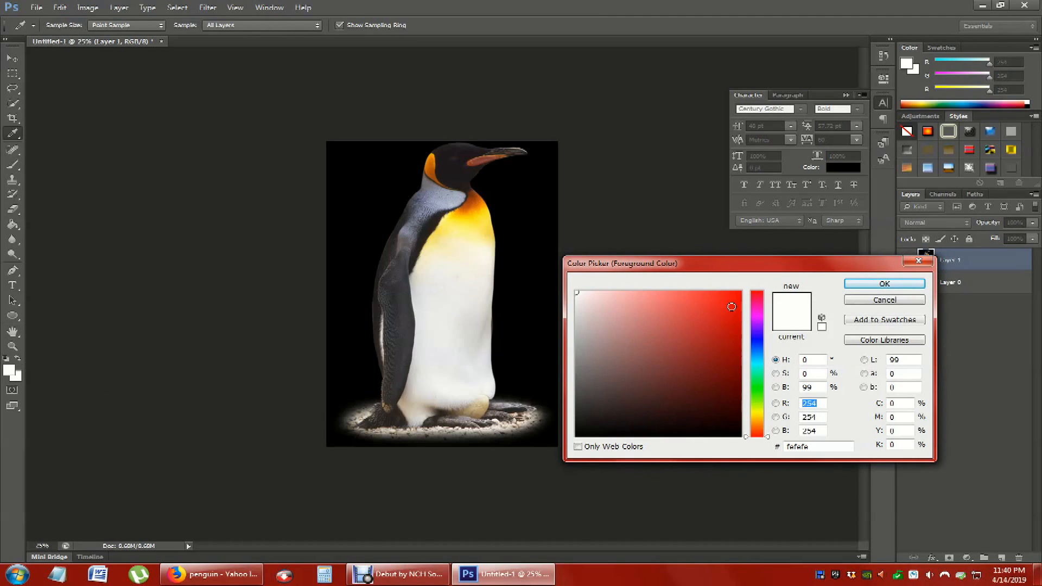
left_click(892, 302)
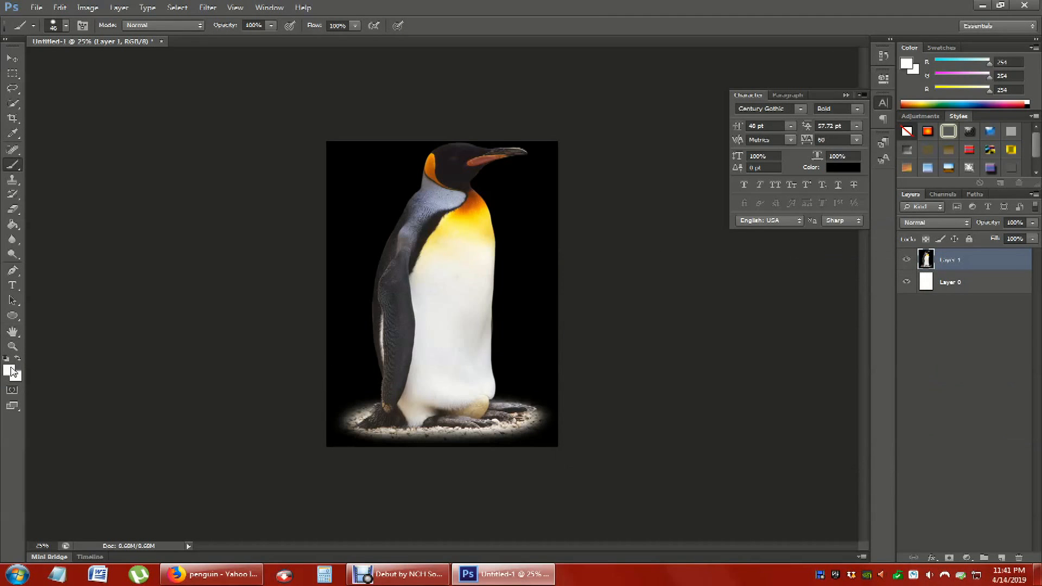
left_click(12, 373)
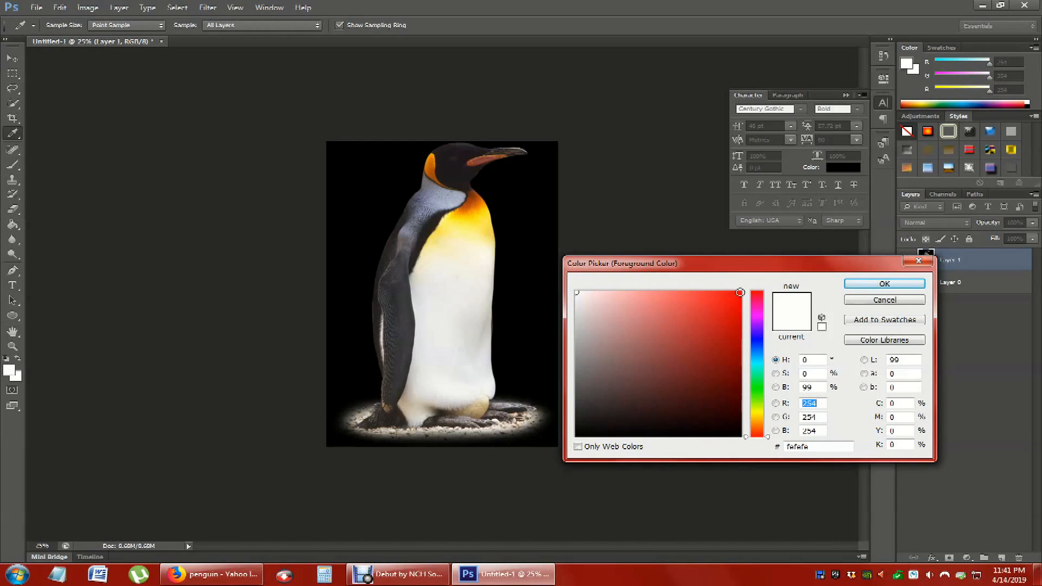
left_click(740, 292)
left_click(884, 283)
mouse_move(480, 343)
left_mouse_down()
mouse_move(477, 316)
mouse_move(459, 340)
mouse_move(440, 280)
mouse_move(421, 310)
mouse_move(482, 311)
left_mouse_up()
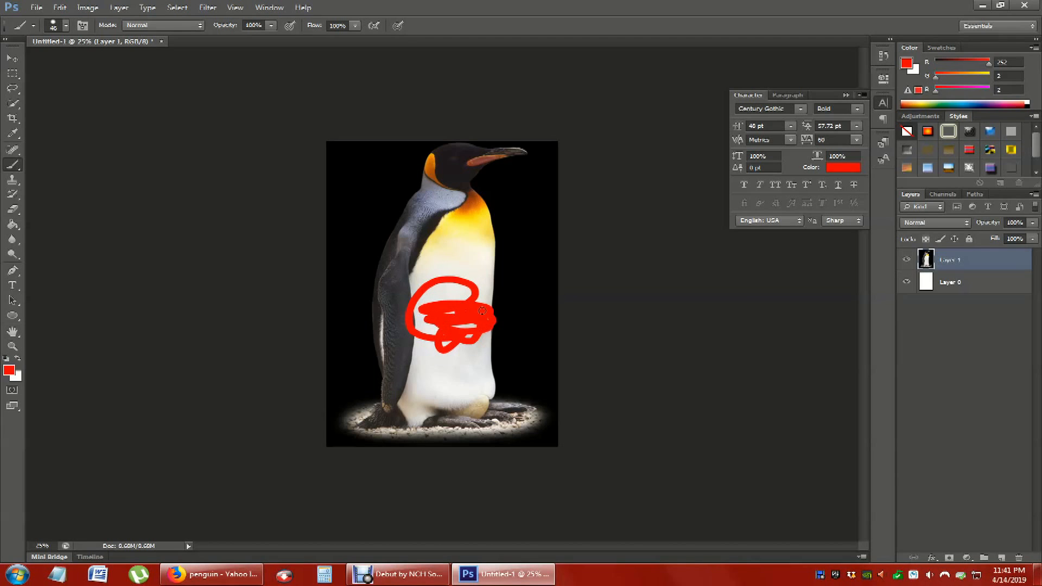
- Set the brush to 112 px with a soft edge and paint a red stroke across the penguin's chest
left_click(59, 26)
left_click(88, 60)
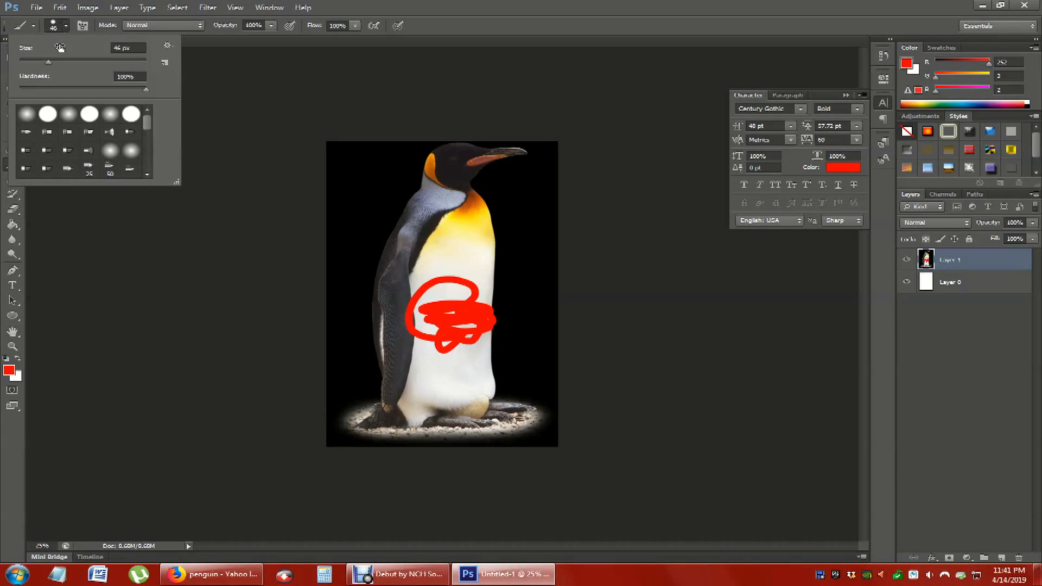
left_click_drag(68, 88, 19, 91)
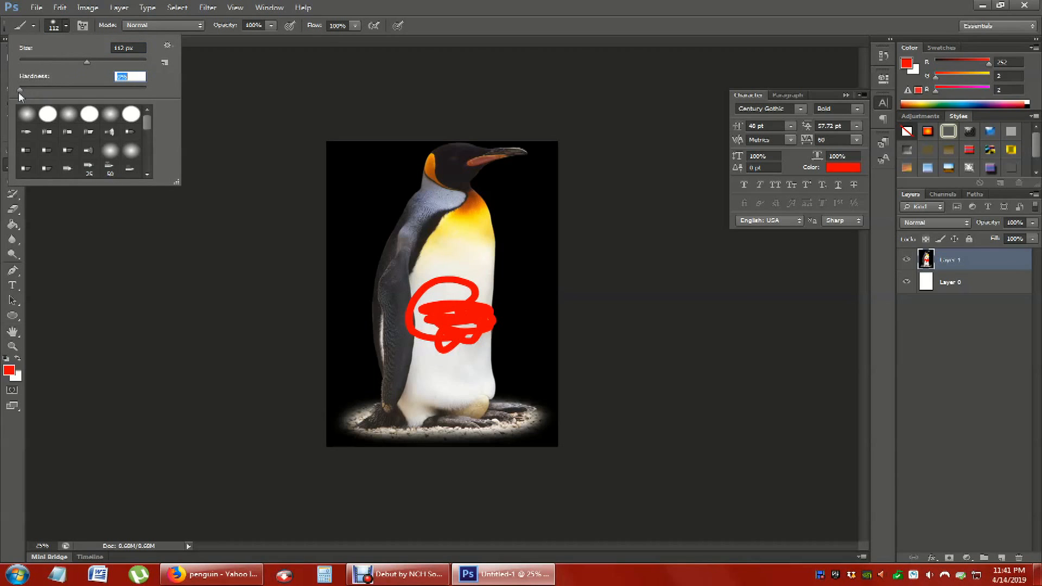
left_click(303, 330)
mouse_move(486, 255)
left_mouse_down()
mouse_move(430, 259)
mouse_move(408, 278)
mouse_move(488, 269)
mouse_move(505, 253)
mouse_move(465, 244)
mouse_move(396, 271)
left_mouse_up()
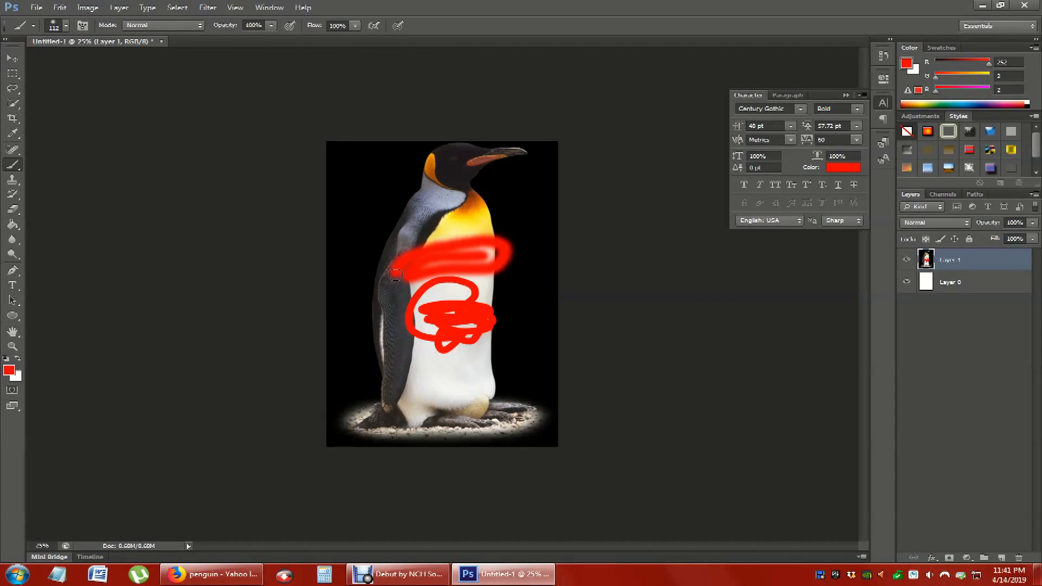
- Undo both red brush strokes on the penguin
key("ctrl+z")
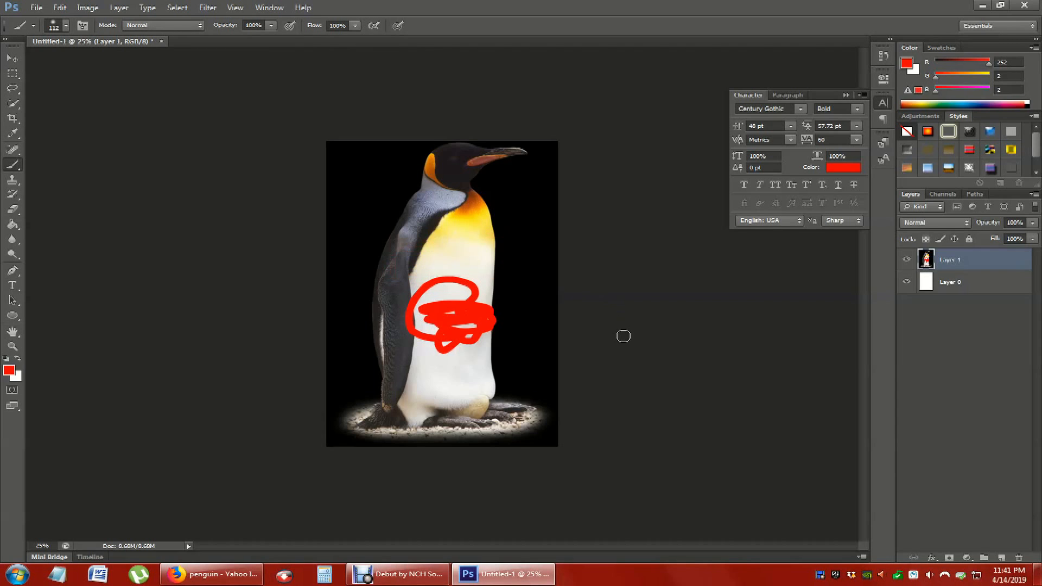
key("ctrl+alt+z")
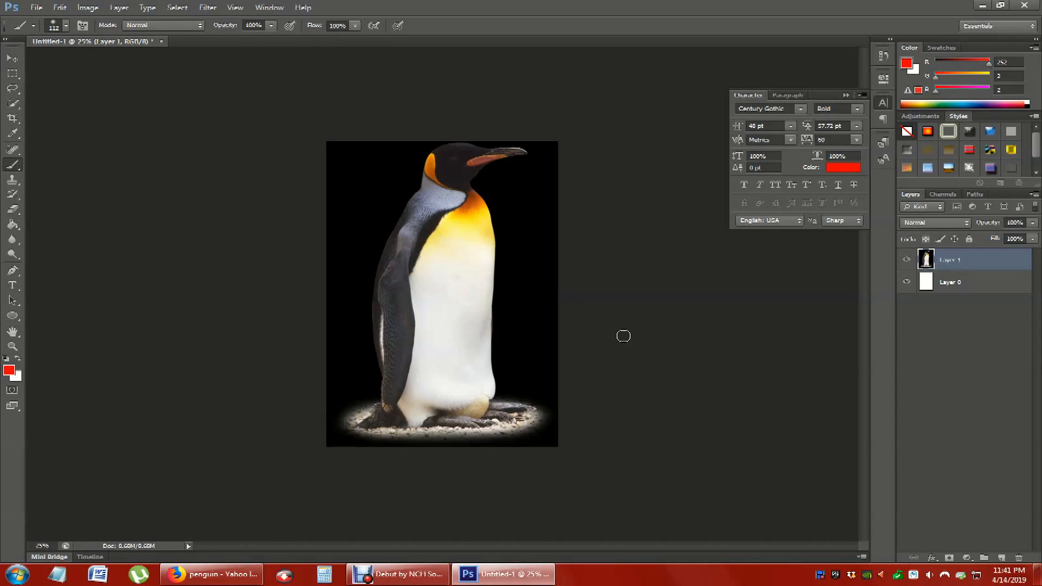
- Switch to the Clone Stamp tool and set its brush to 137 px with a soft edge
left_click(19, 186)
left_click(57, 179)
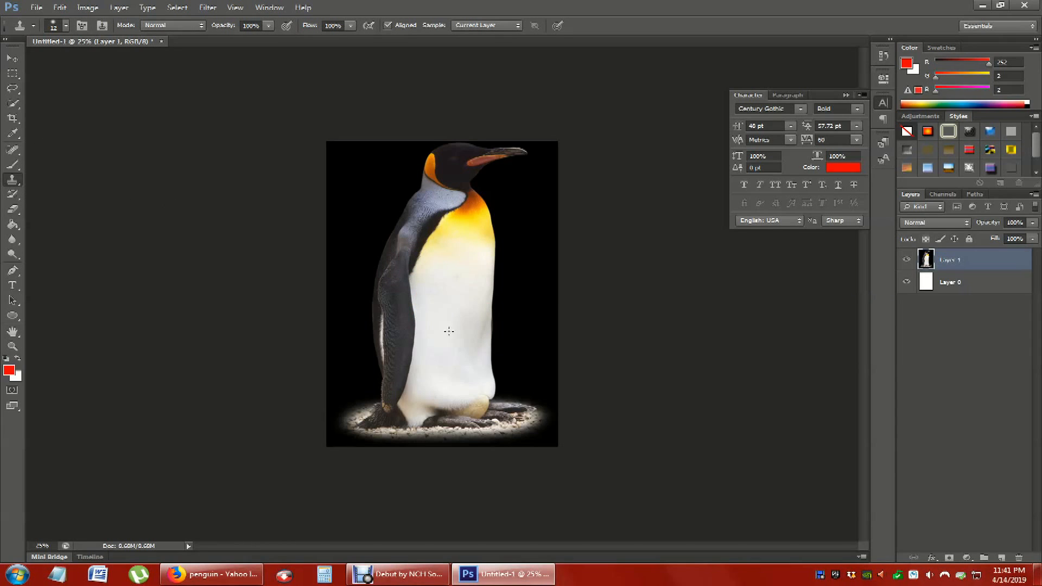
left_click(65, 25)
left_click(64, 62)
left_click_drag(44, 87, 20, 88)
left_click(79, 62)
left_click(186, 284)
- Sample the penguin's yellow chest and clone it onto the white feathers just below
left_click(503, 224)
key("alt")
key("alt")
left_click(464, 233, "alt")
left_click(453, 269)
mouse_move(452, 269)
left_mouse_down()
mouse_move(433, 270)
mouse_move(473, 270)
mouse_move(439, 277)
mouse_move(461, 260)
mouse_move(456, 275)
mouse_move(435, 268)
mouse_move(483, 222)
mouse_move(434, 224)
mouse_move(461, 226)
mouse_move(460, 260)
mouse_move(476, 227)
mouse_move(467, 221)
mouse_move(428, 264)
mouse_move(455, 237)
mouse_move(485, 257)
mouse_move(480, 272)
left_mouse_up()
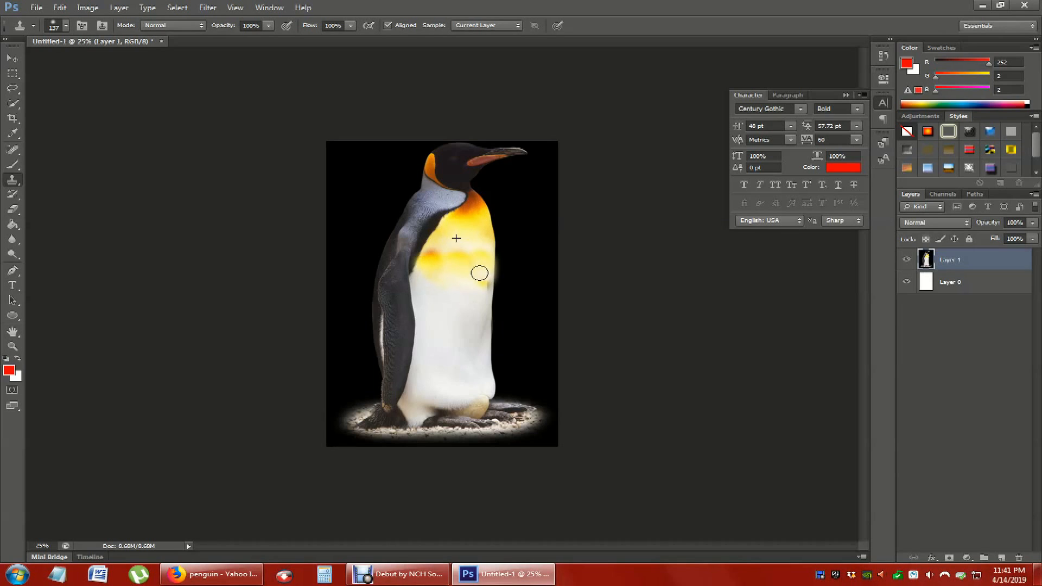
- Undo all the cloning on the penguin's chest
key("ctrl+alt+z")
key("ctrl+alt+z")
key("ctrl+alt+z")
key("ctrl+alt+z")
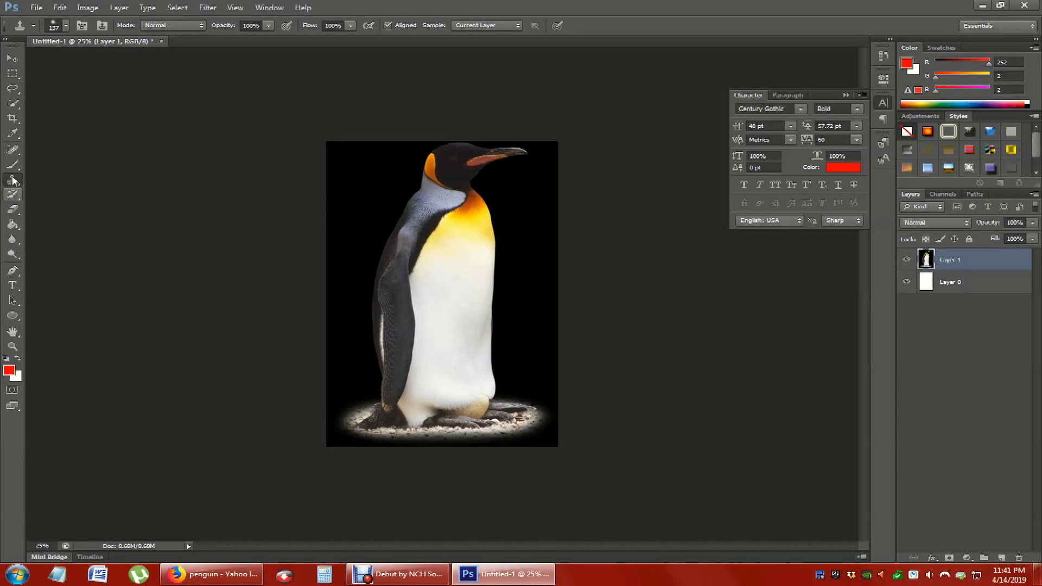
left_click(12, 196)
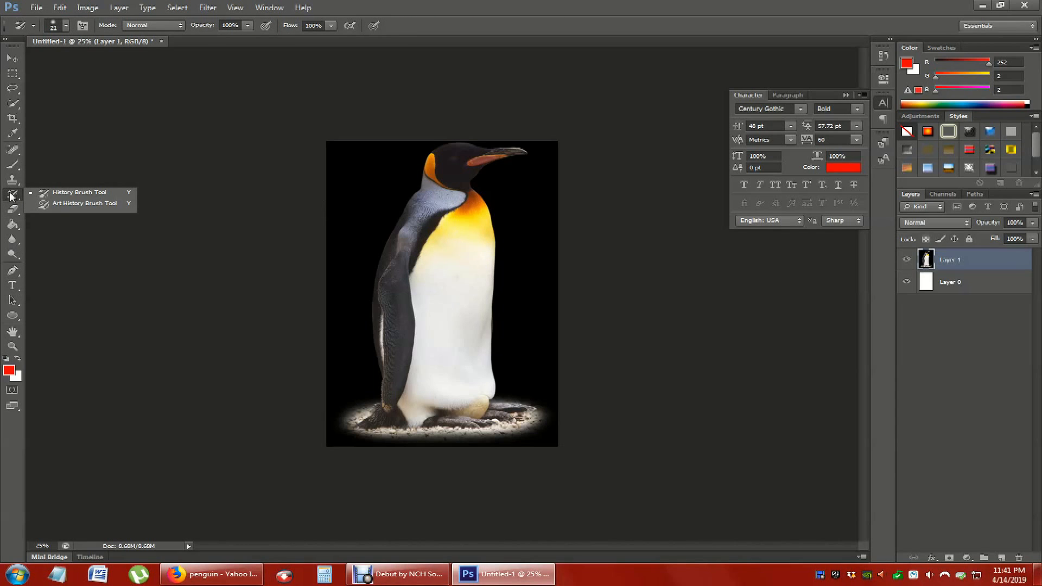
left_click(12, 210)
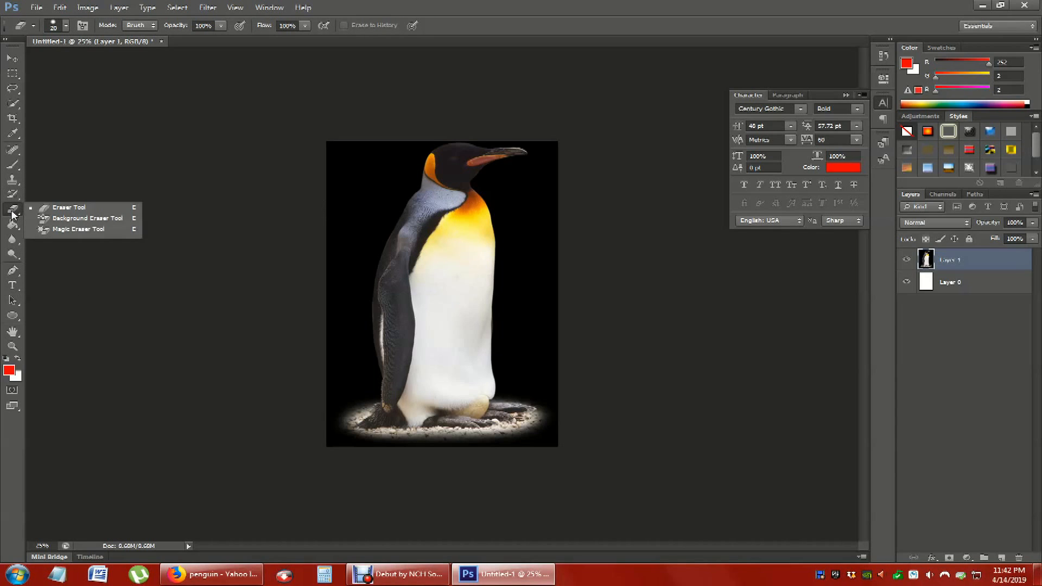
left_click(12, 194)
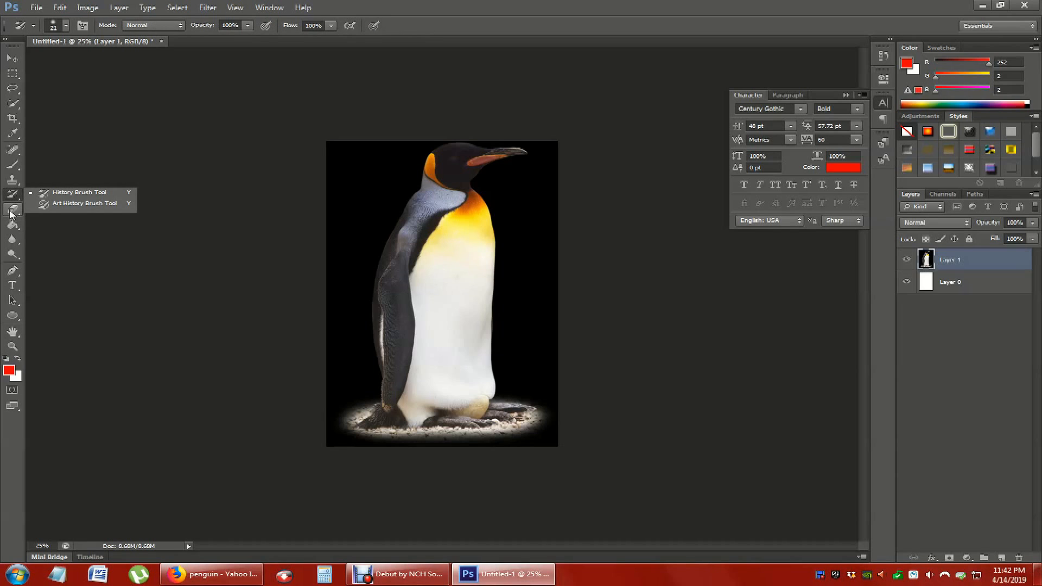
- Try erasing part of the penguin's chest with a 75 px Eraser brush, and undo the erasing
left_click(12, 211)
left_click(48, 207)
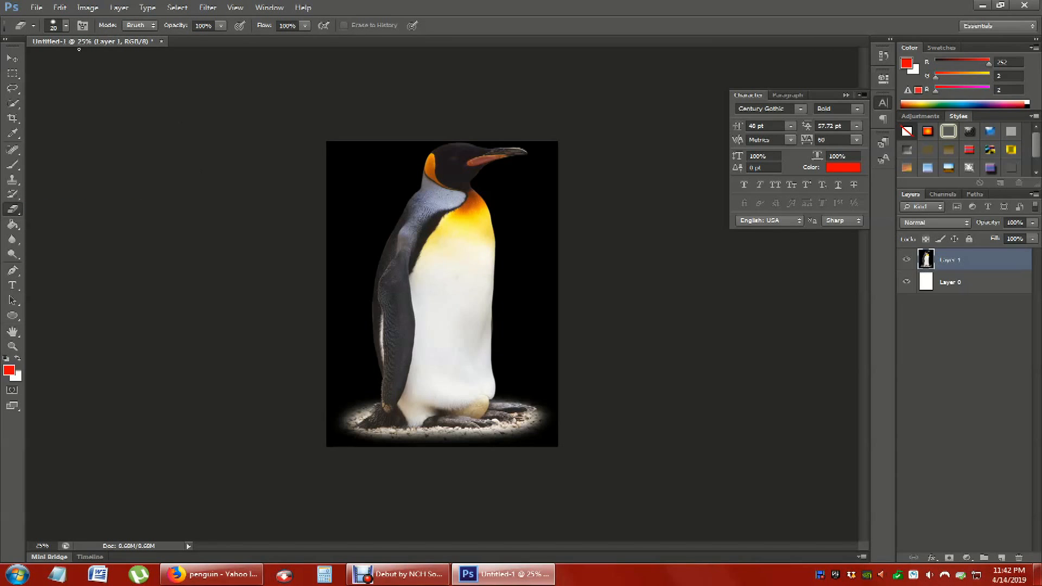
left_click(65, 25)
mouse_move(463, 250)
left_mouse_down()
mouse_move(443, 240)
mouse_move(460, 250)
mouse_move(441, 255)
mouse_move(474, 265)
mouse_move(485, 350)
mouse_move(492, 303)
mouse_move(454, 280)
left_mouse_up()
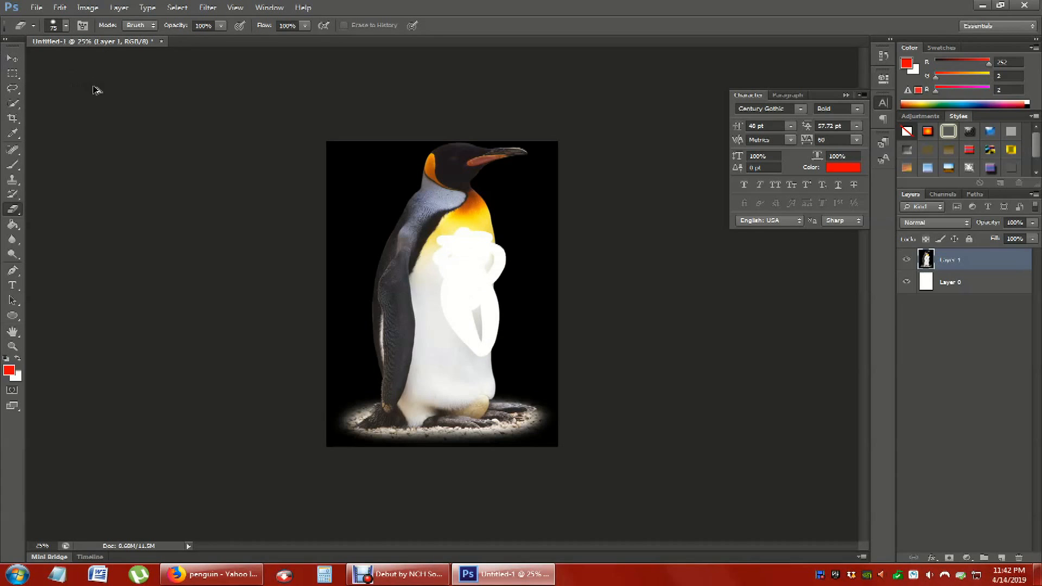
key("ctrl+z")
- Try filling the wing red with the Paint Bucket inside a lower-left rectangular selection on the penguin layer, and undo it and deselect
left_click(13, 224)
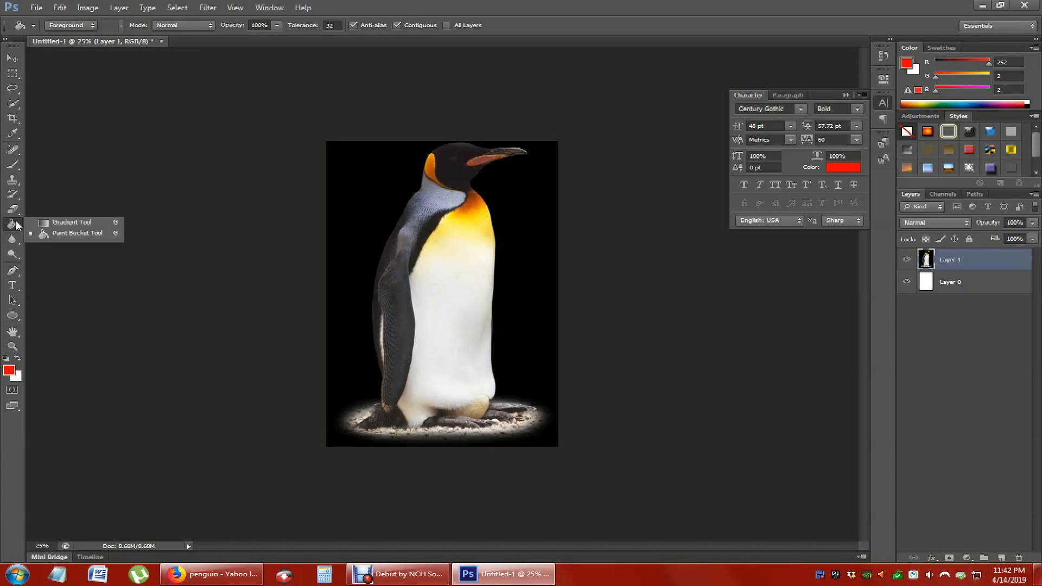
left_click(65, 237)
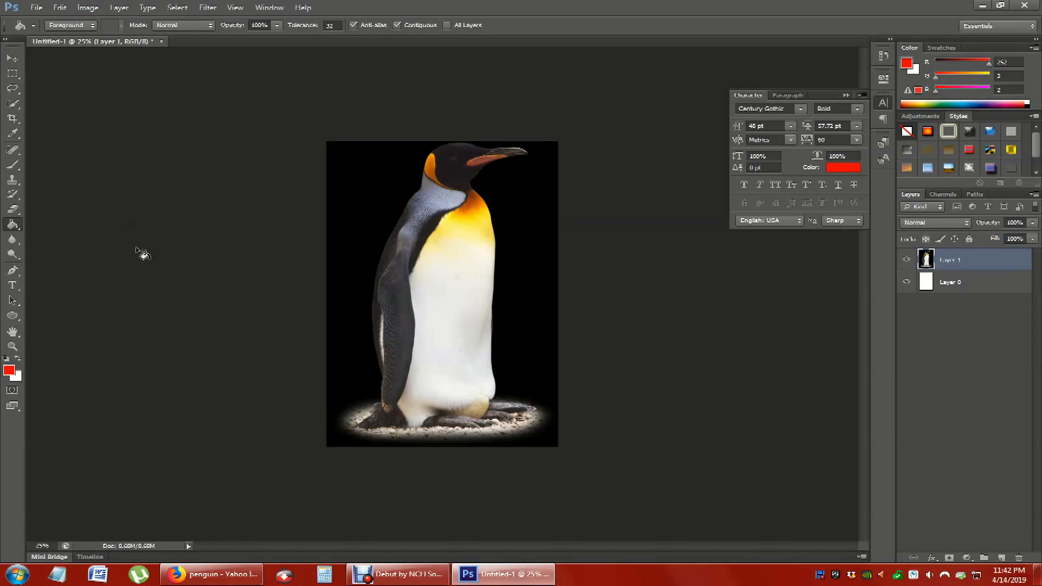
left_click(13, 73)
left_click_drag(325, 259, 439, 539)
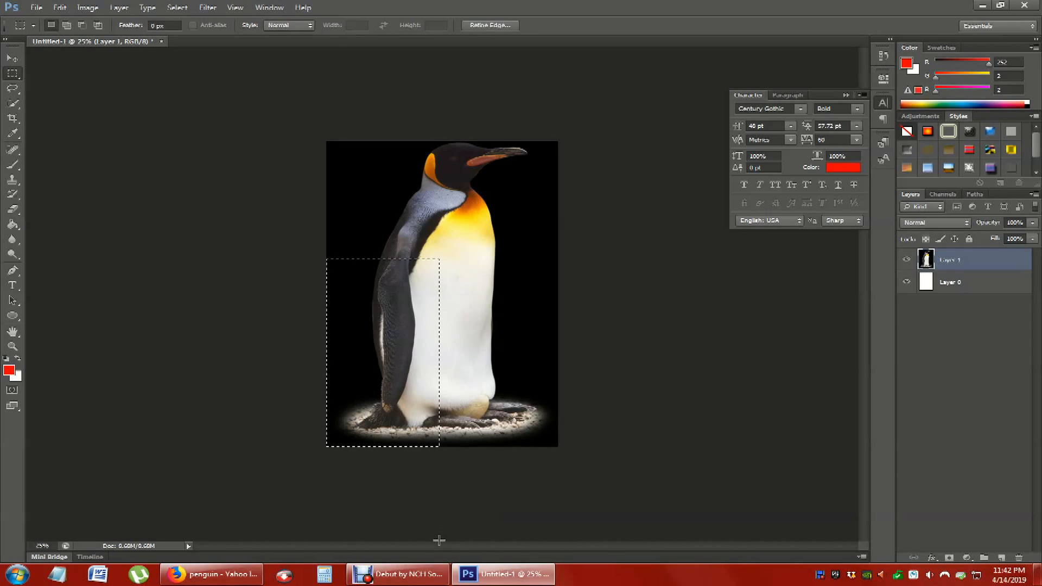
left_click(13, 224)
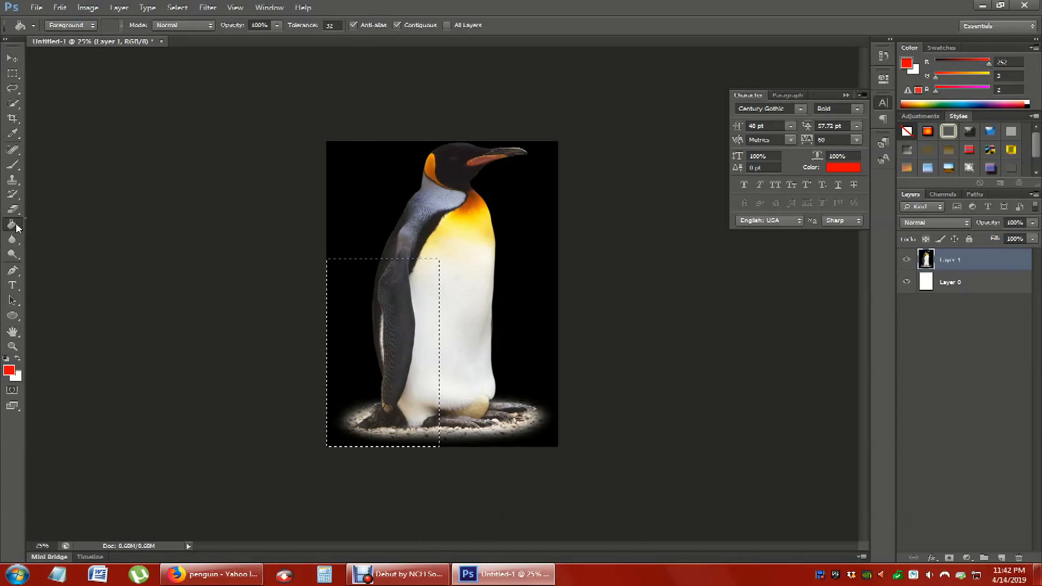
left_click(60, 236)
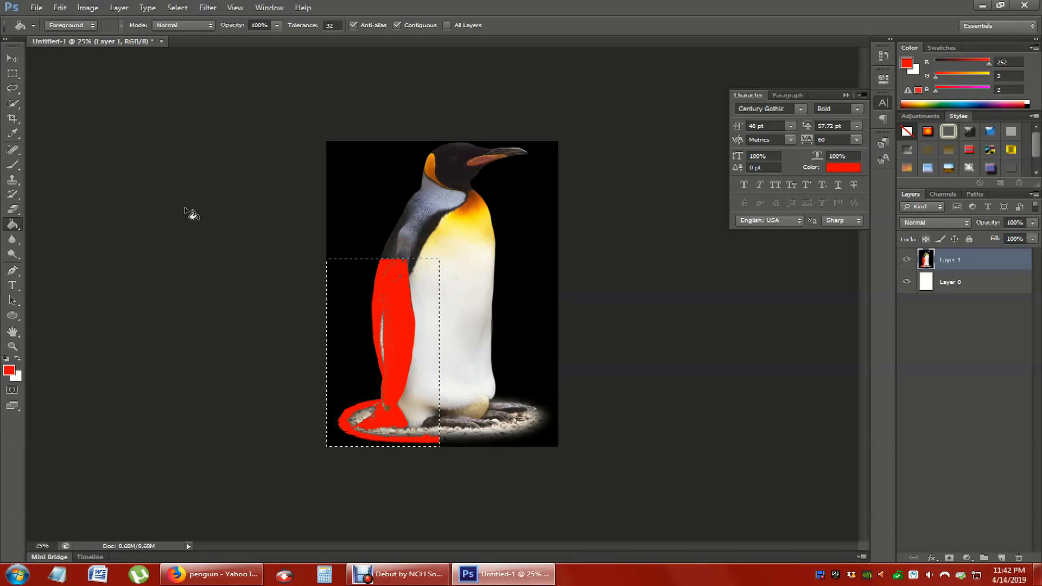
left_click(13, 74)
key("ctrl+d")
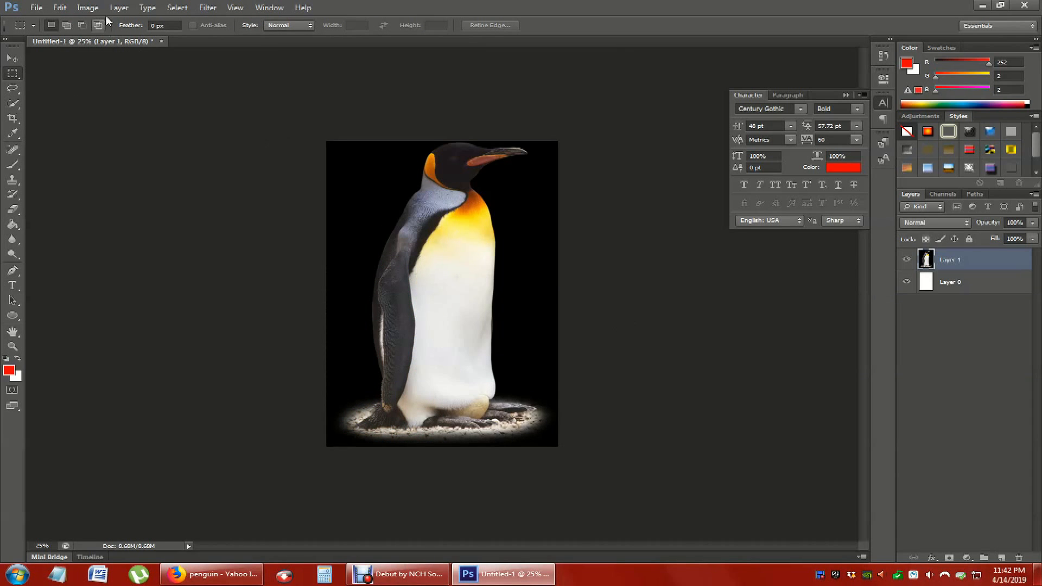
- Create a new blank layer above the penguin layer with the default settings
left_click(118, 7)
mouse_move(164, 26)
left_click(288, 20)
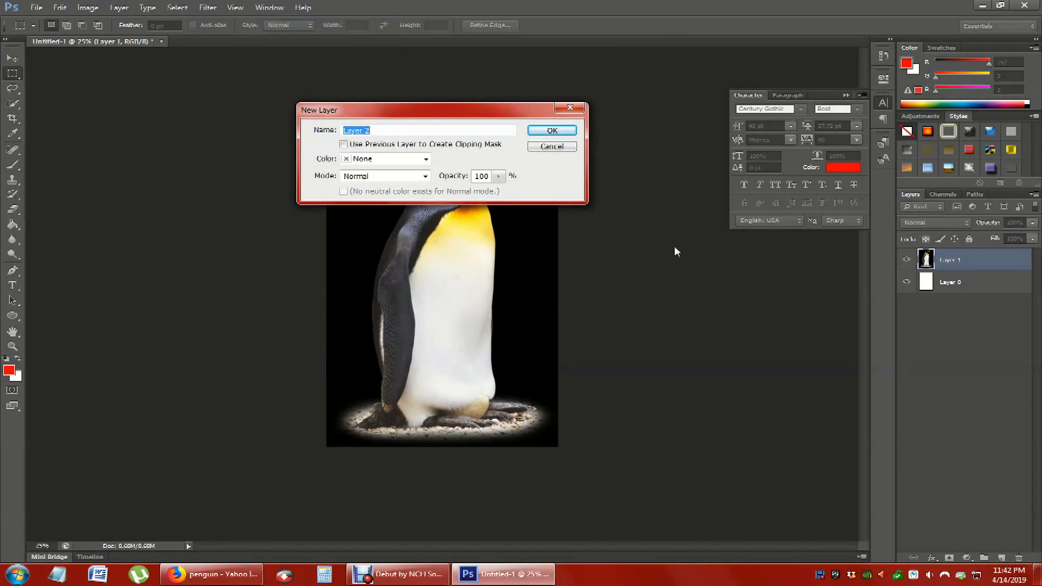
left_click(552, 130)
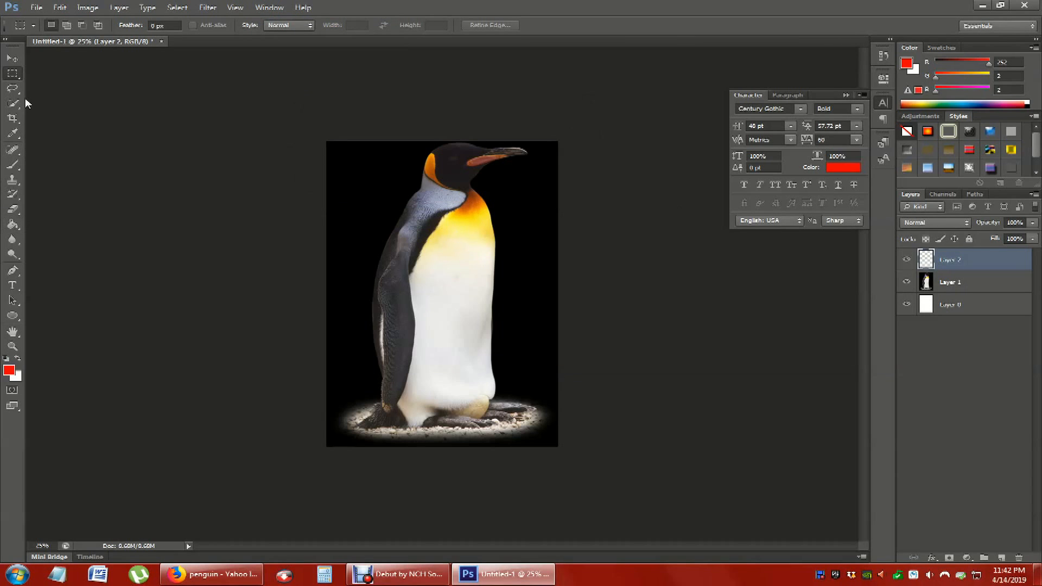
- Select a rectangle over the image's lower-left part, fill it with red on the new layer, and clear the selection
left_click_drag(302, 242, 432, 513)
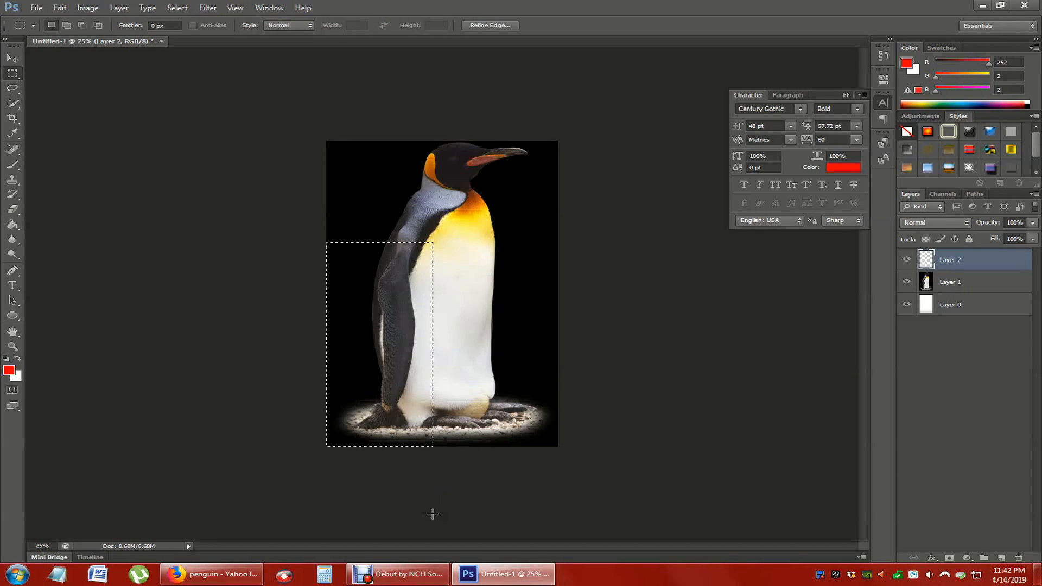
left_click(13, 224)
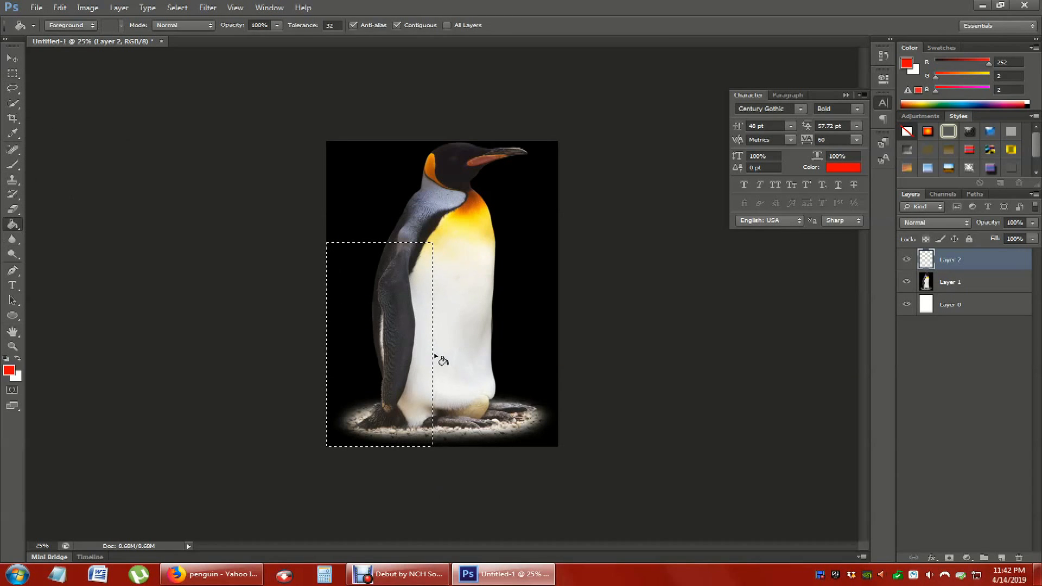
left_click(396, 365)
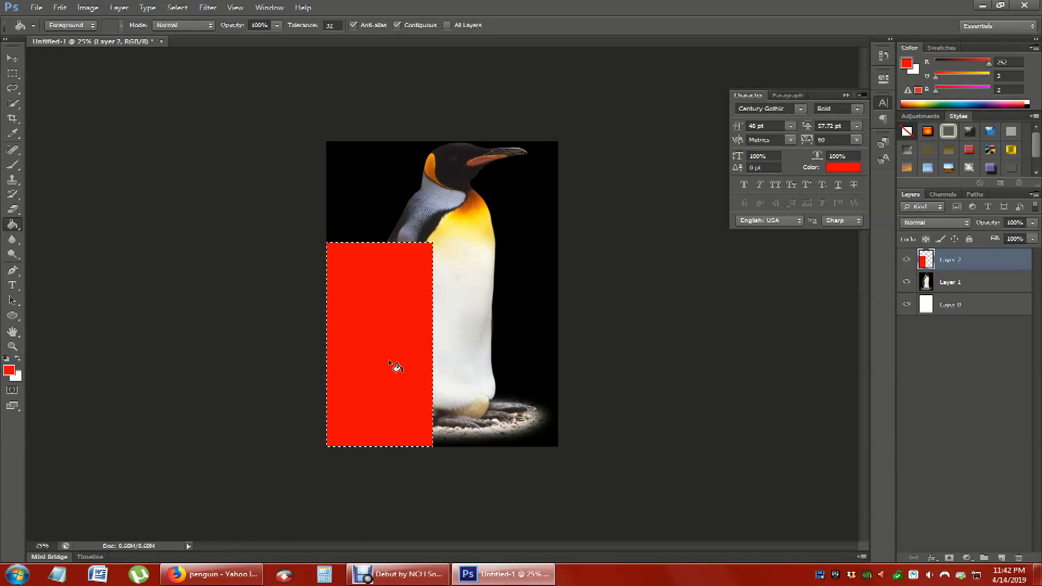
left_click(13, 73)
left_click(131, 119)
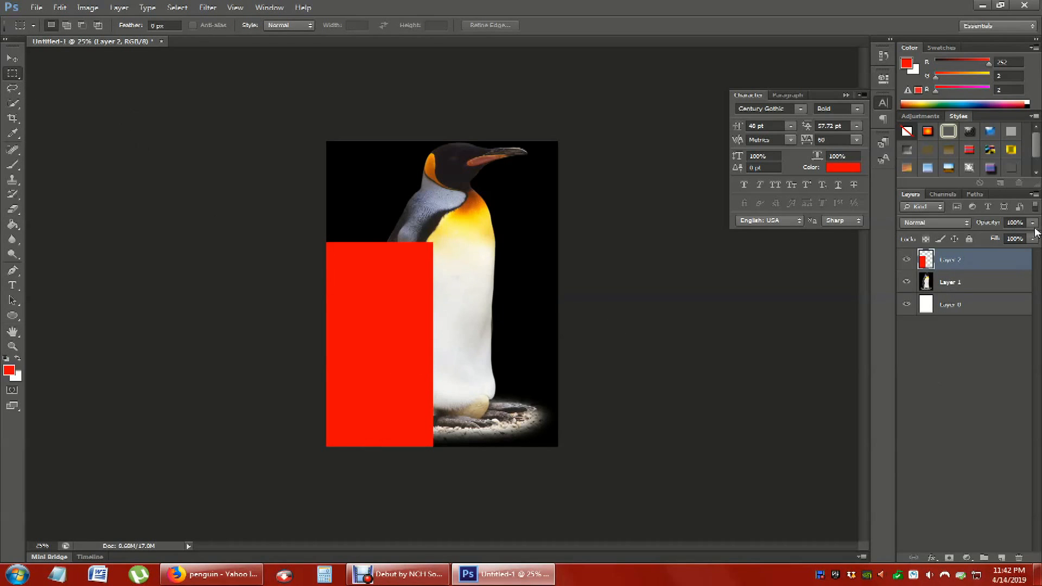
- Move the red rectangle over the penguin's body and free-transform it into a low, wide band spanning the image near the feet
left_click(12, 58)
left_click_drag(380, 298, 438, 288)
left_click(61, 8)
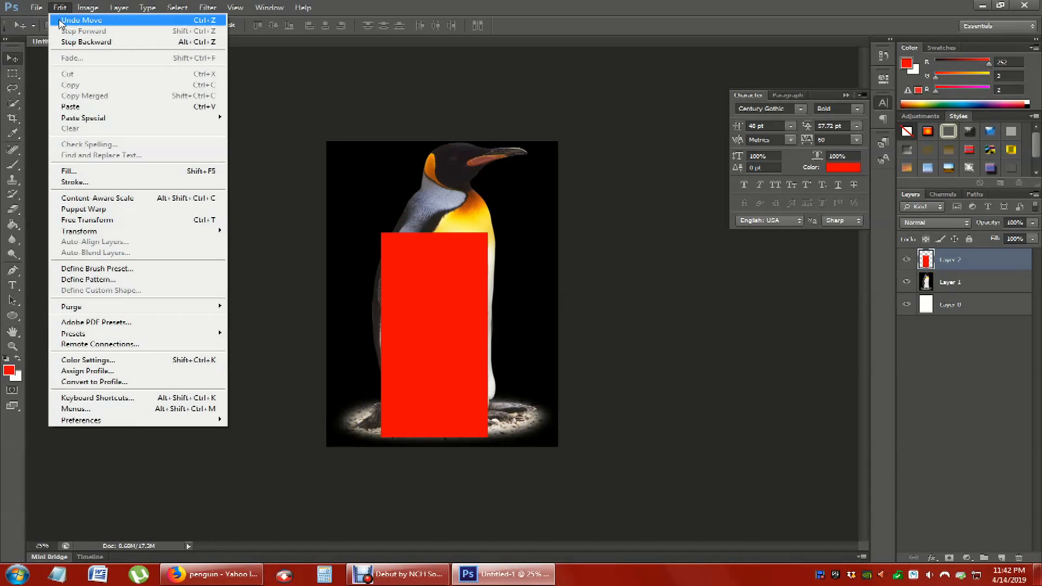
mouse_move(156, 234)
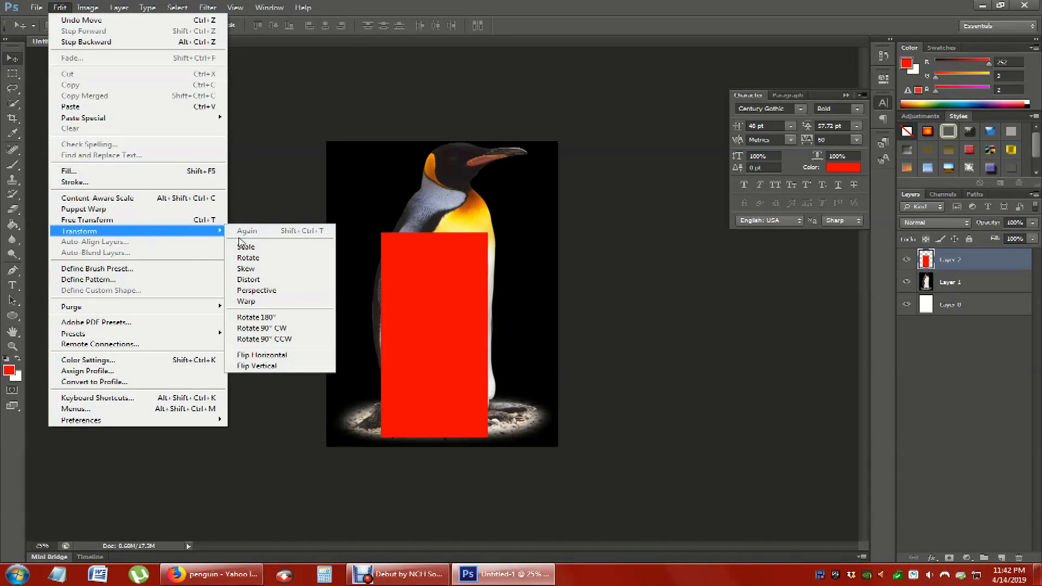
left_click(215, 220)
left_click_drag(435, 236, 435, 360)
left_click_drag(381, 399, 324, 398)
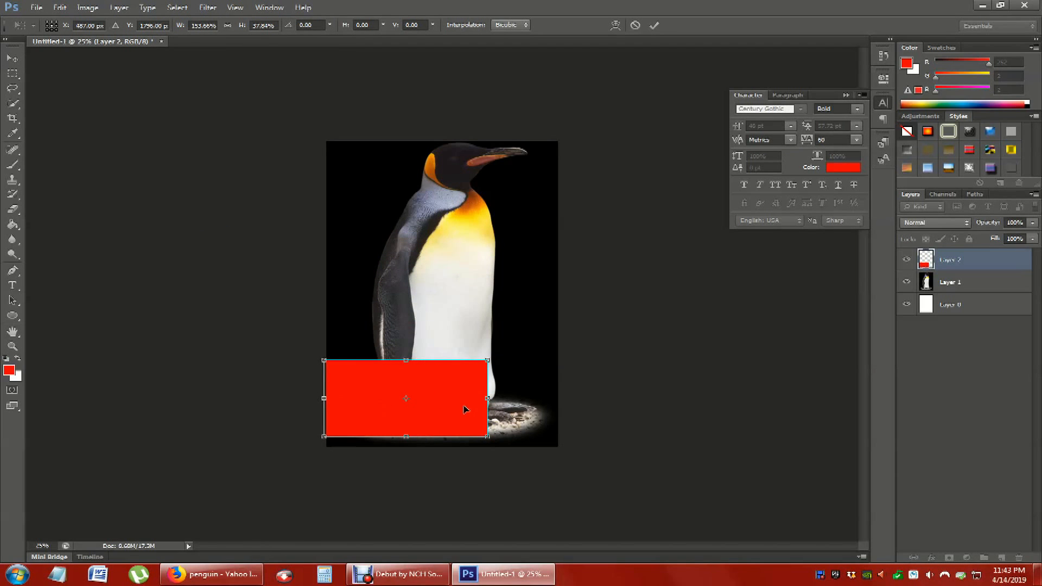
left_click_drag(490, 399, 592, 398)
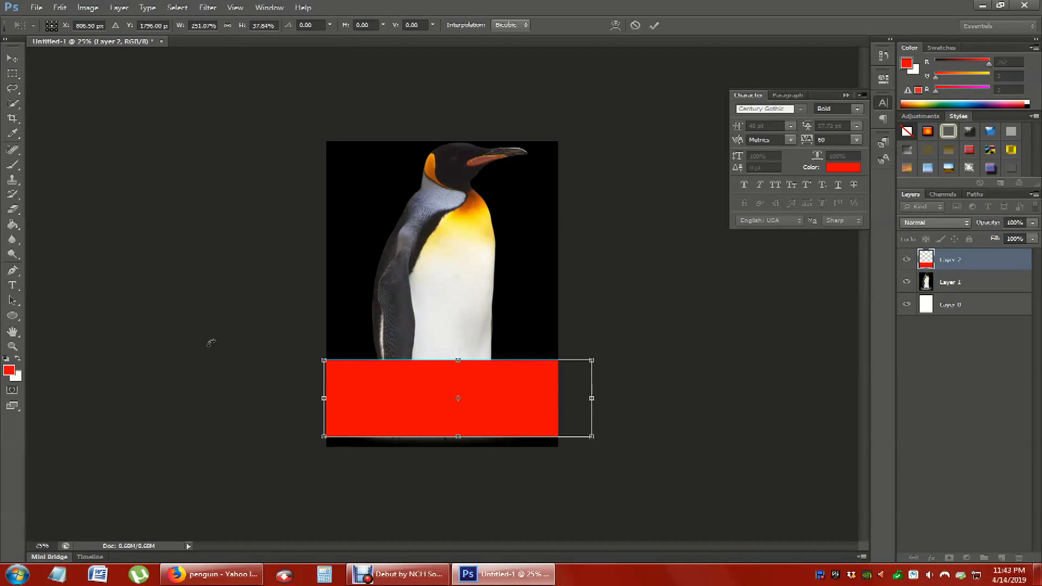
left_click(12, 58)
left_click(442, 216)
- Move the red band up across the penguin's middle and hide its layer
left_click_drag(491, 408, 481, 322)
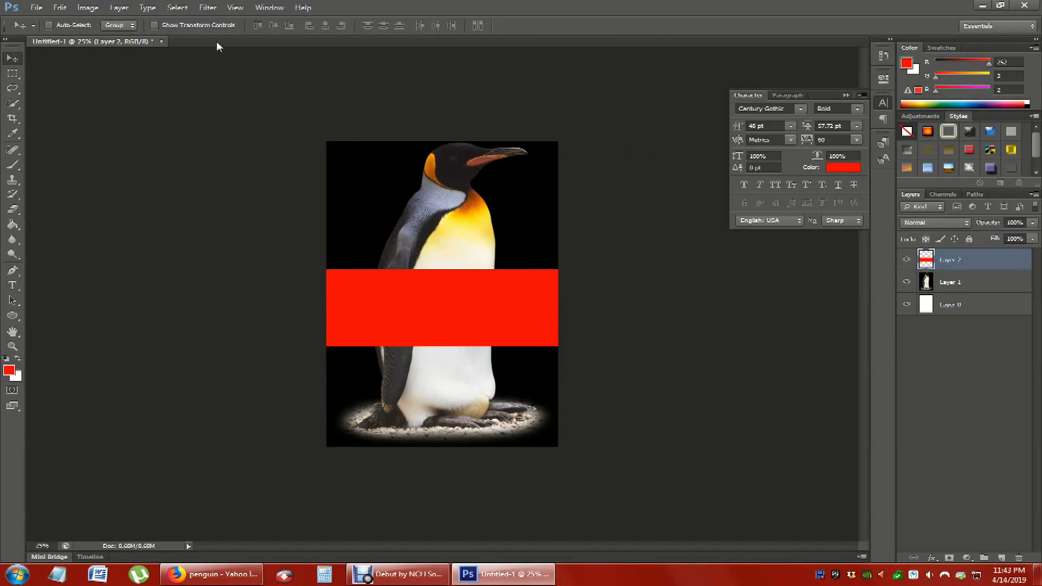
left_click(906, 262)
left_click(906, 262)
left_click(906, 262)
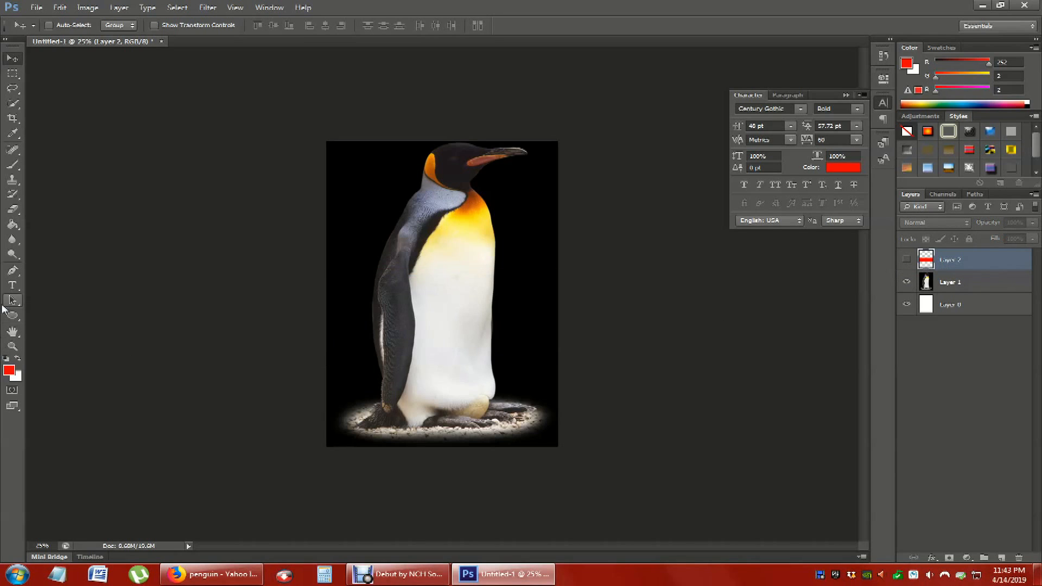
- Blur the penguin's wing on Layer 1 using a 69 px Blur tool brush
left_click(14, 242)
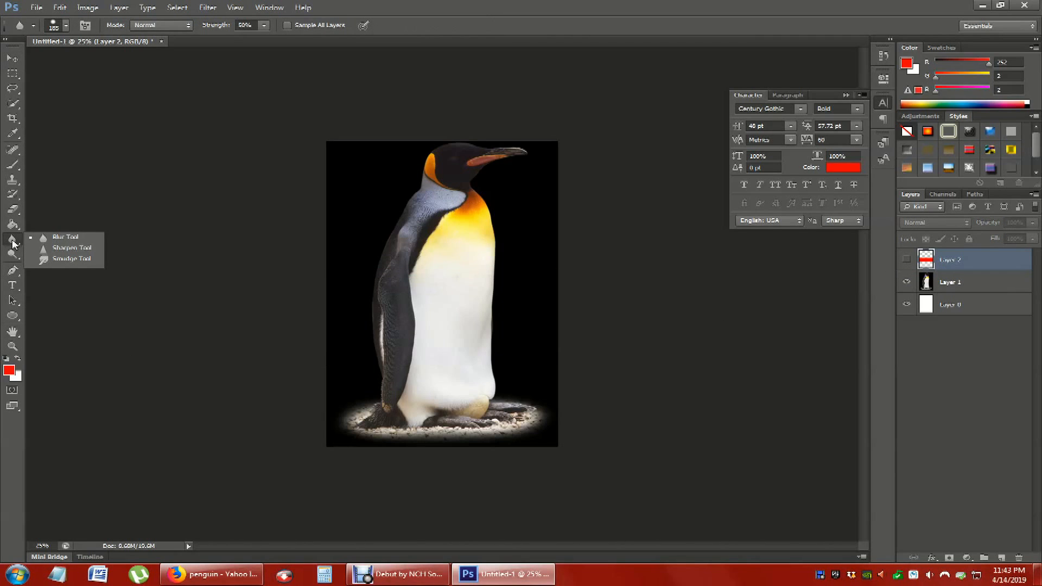
left_click(31, 242)
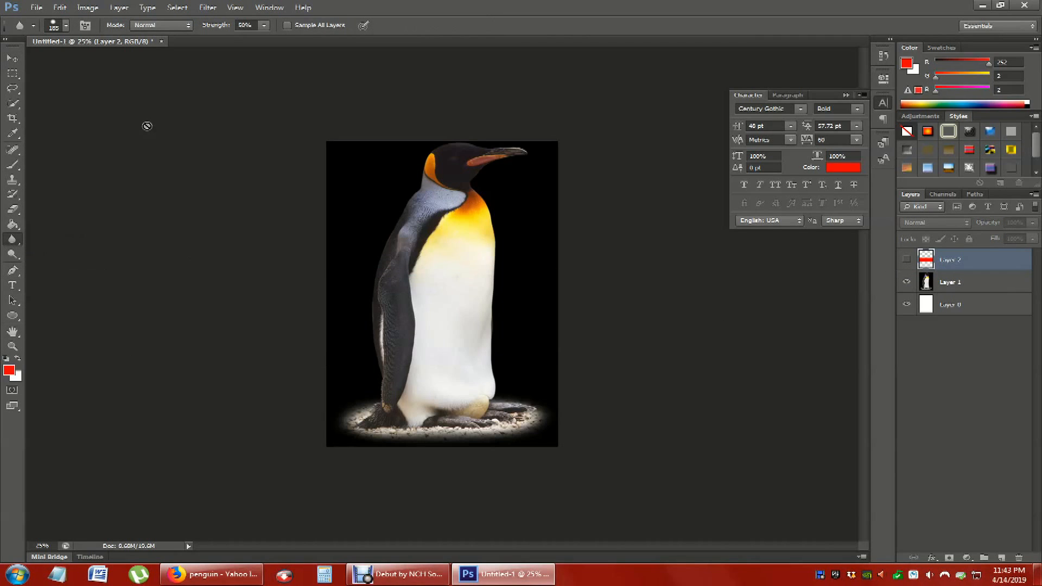
left_click(965, 281)
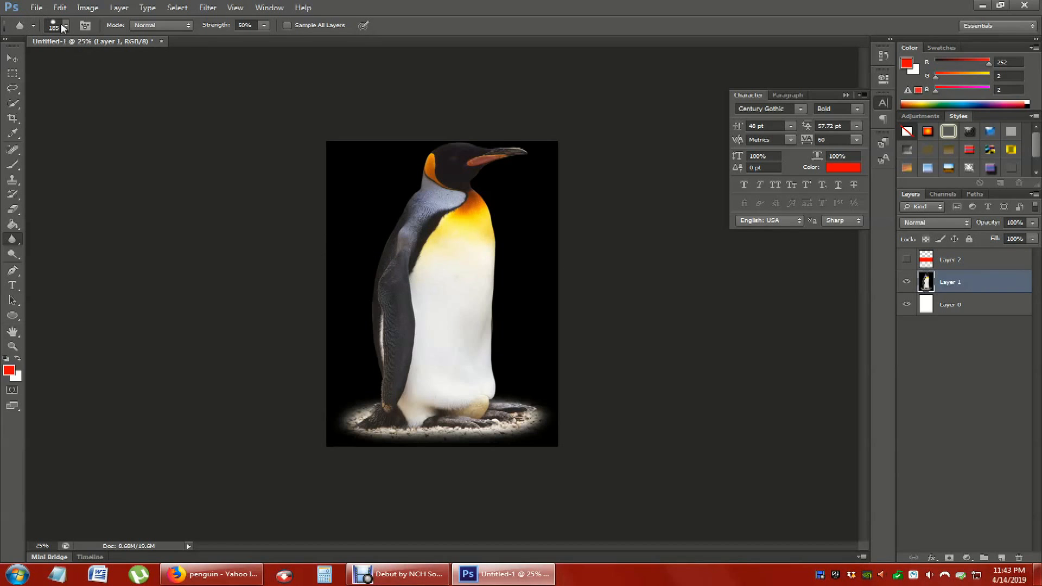
left_click(64, 26)
left_click(63, 59)
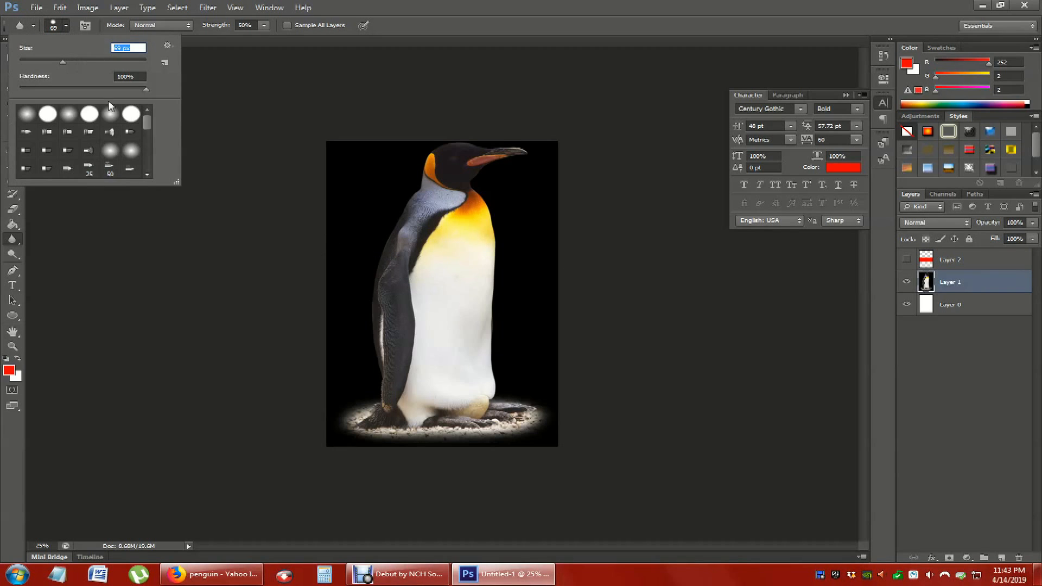
left_click_drag(386, 298, 396, 272)
left_click_drag(380, 317, 386, 337)
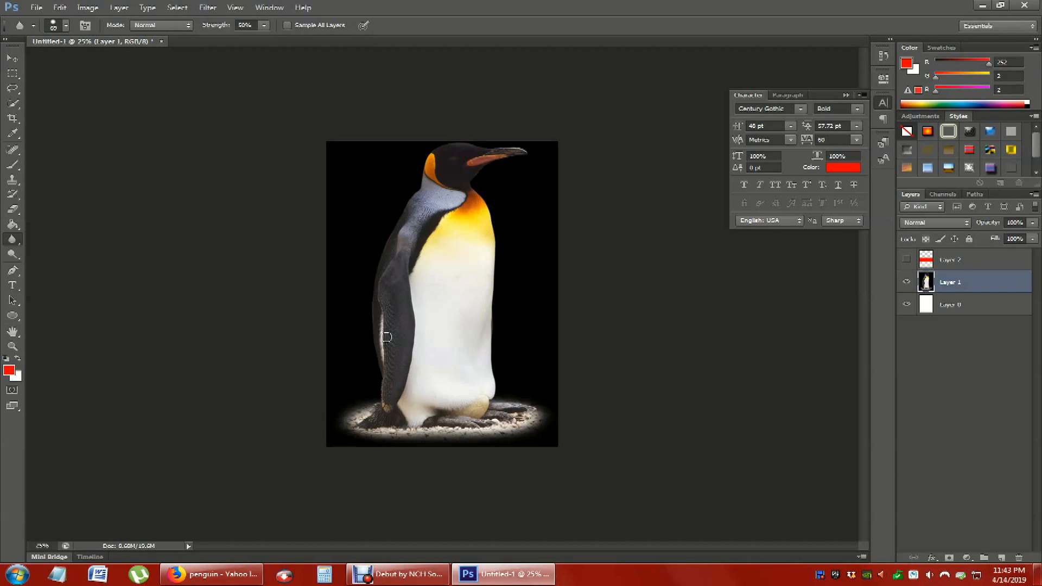
left_click(11, 255)
left_click(10, 256)
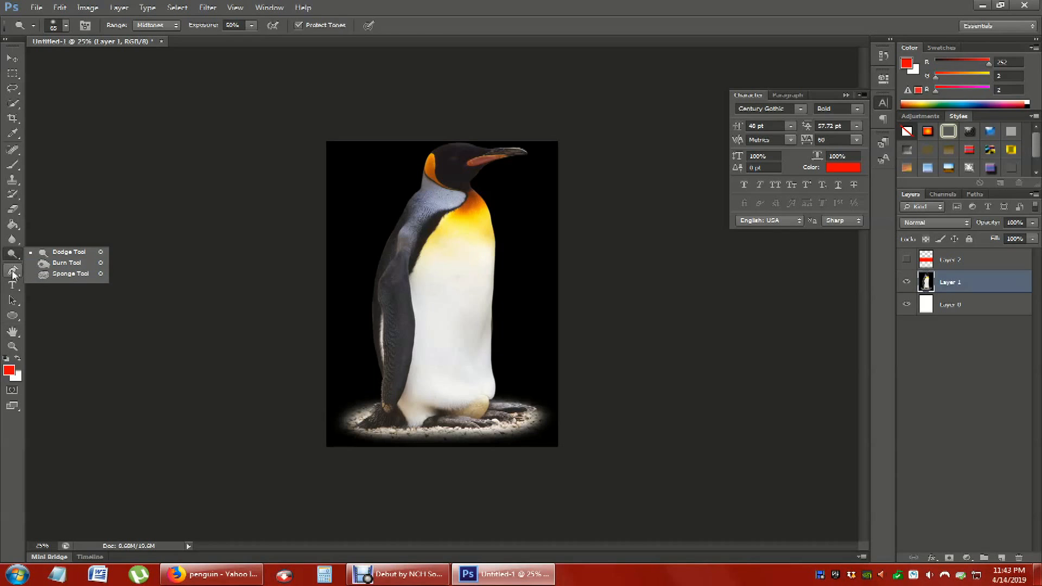
- Try drawing a curved Pen tool path across the penguin's wing to its belly, and delete the path
left_click(13, 271)
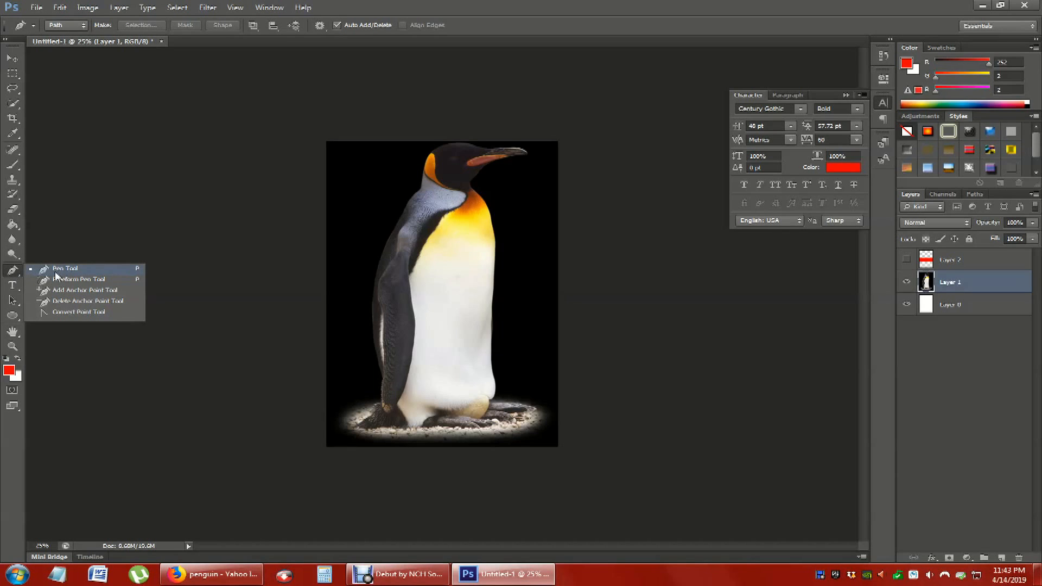
left_click_drag(362, 271, 373, 317)
left_click(445, 307)
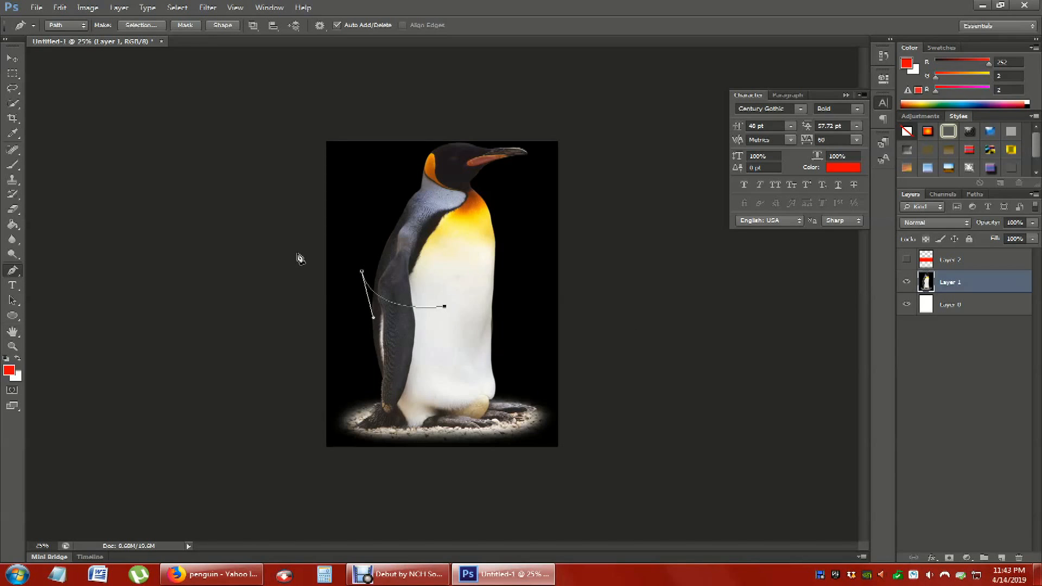
key("BackSpace")
key("BackSpace")
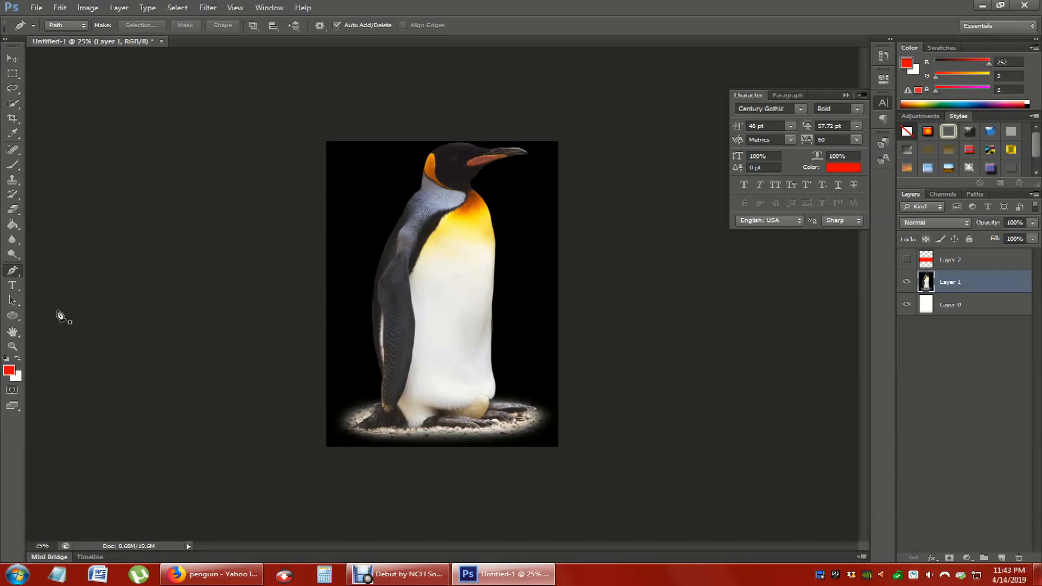
- Start an empty horizontal text layer on the black background beside the penguin's wing, and delete it
left_click(16, 284)
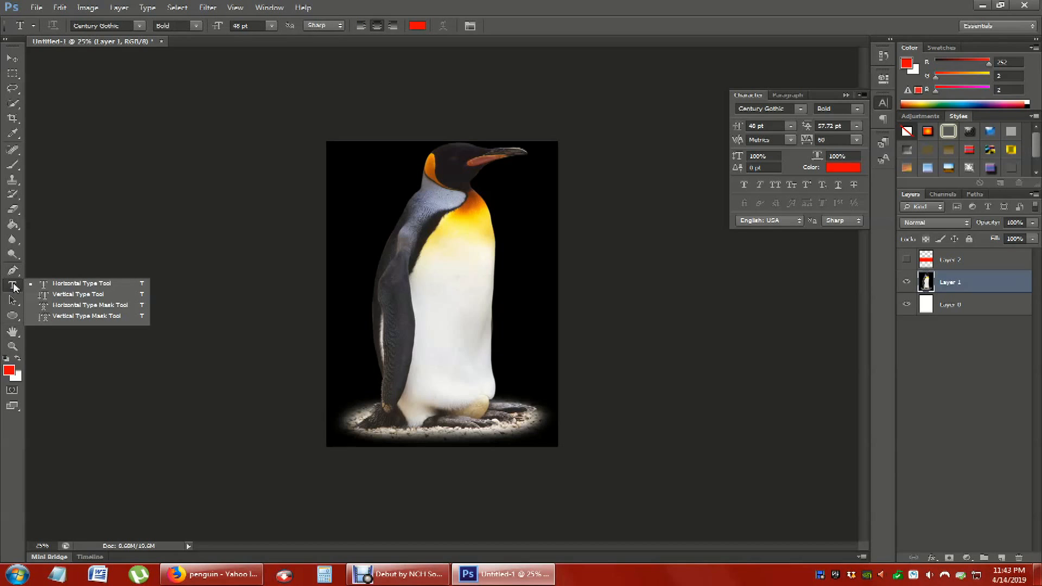
left_click(346, 267)
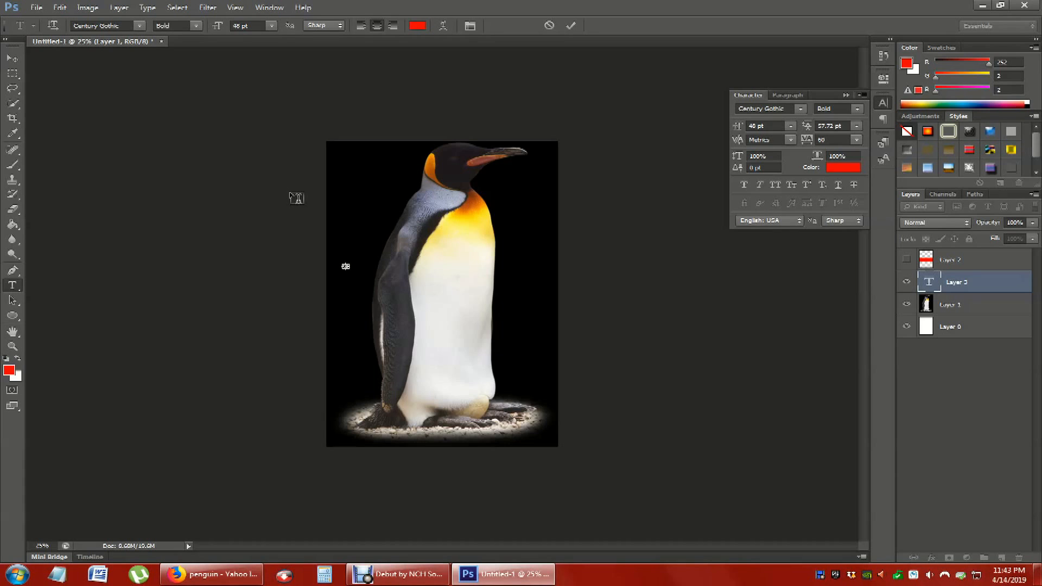
left_click(12, 74)
key("Delete")
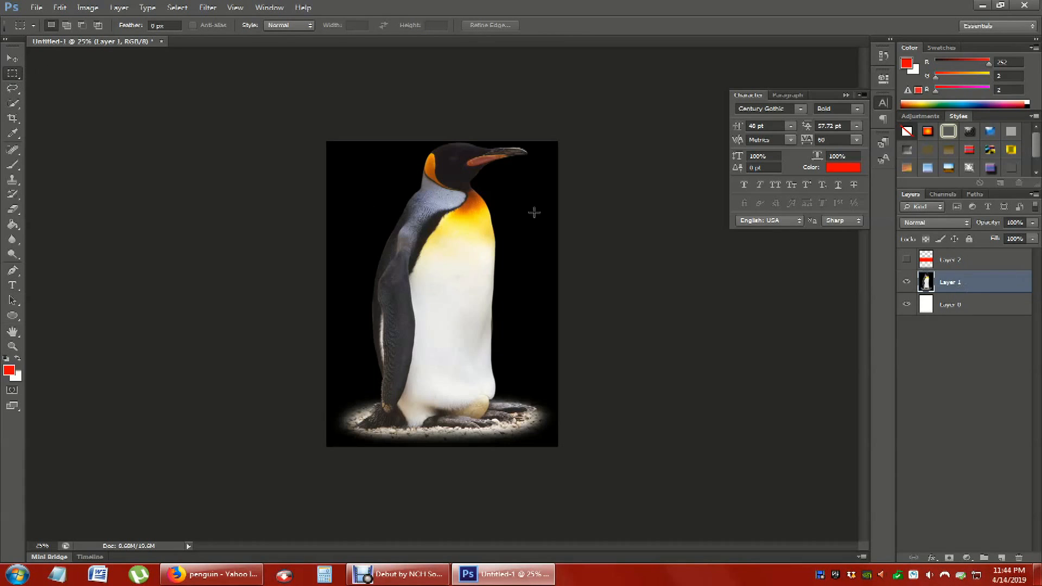
- Set up horizontal text at 60 pt in bright cyan (02f3fc)
left_click(12, 286)
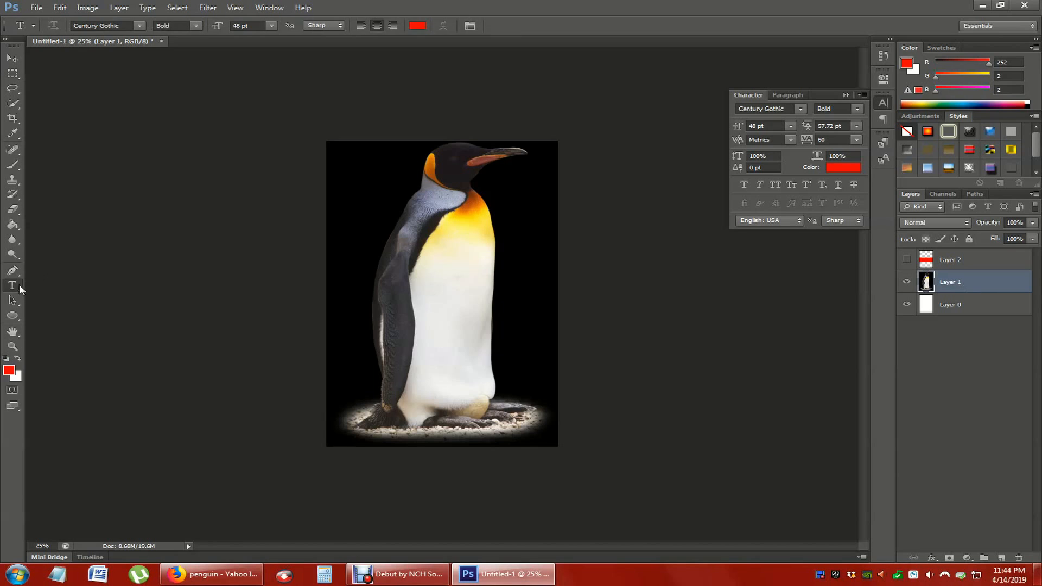
left_click(271, 25)
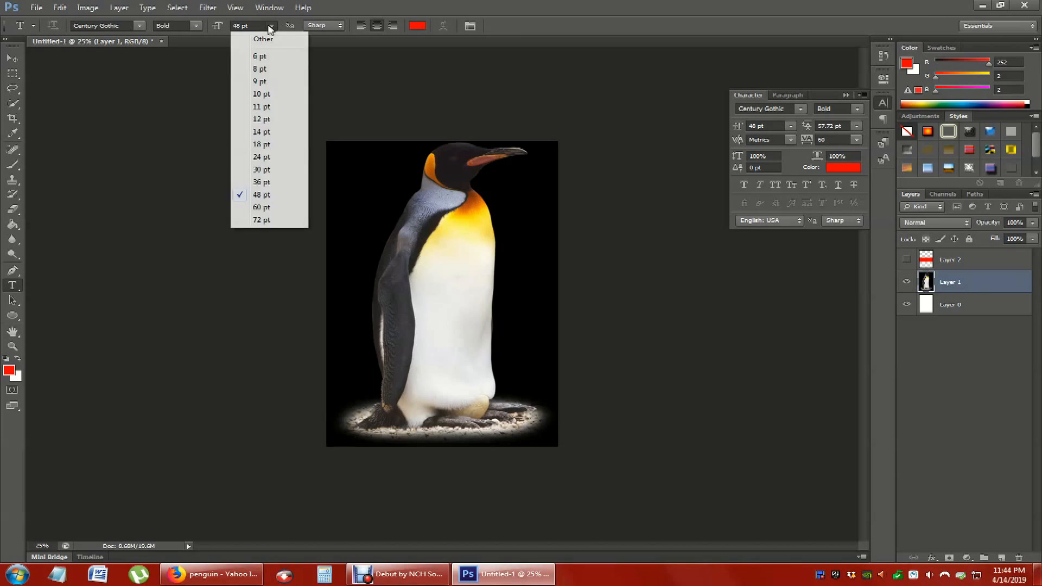
left_click(268, 210)
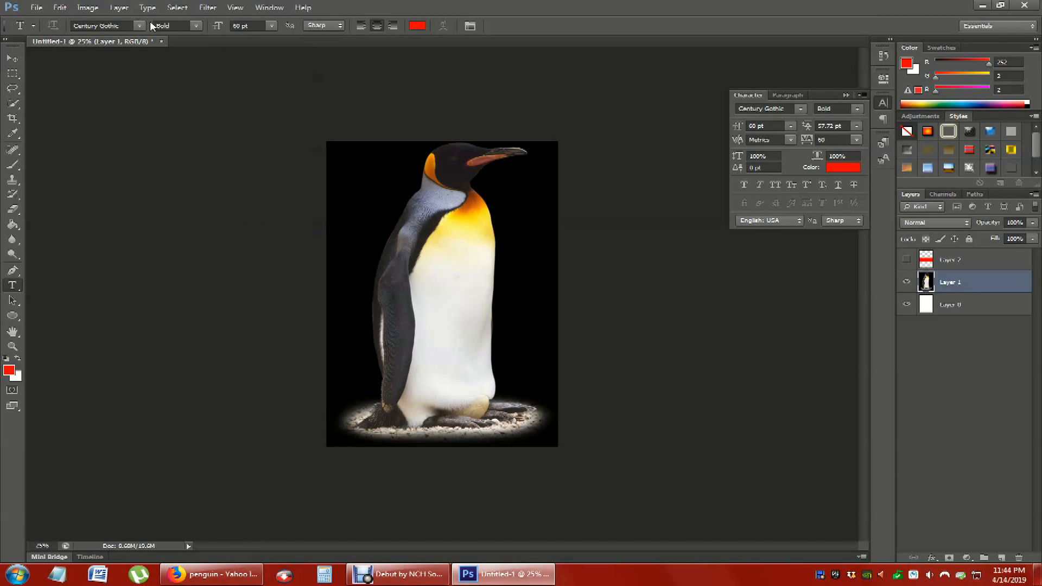
left_click(419, 26)
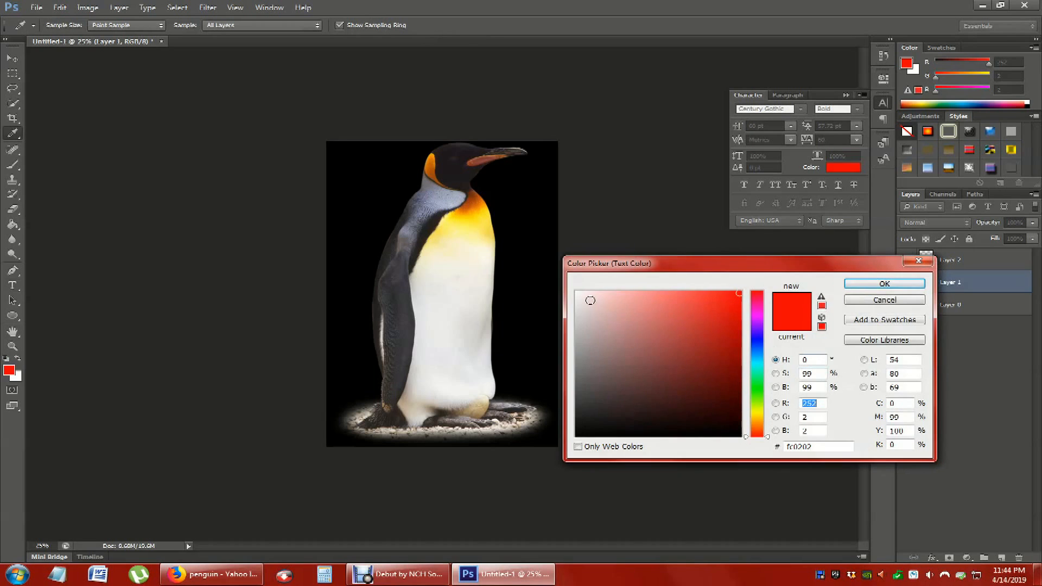
left_click(761, 364)
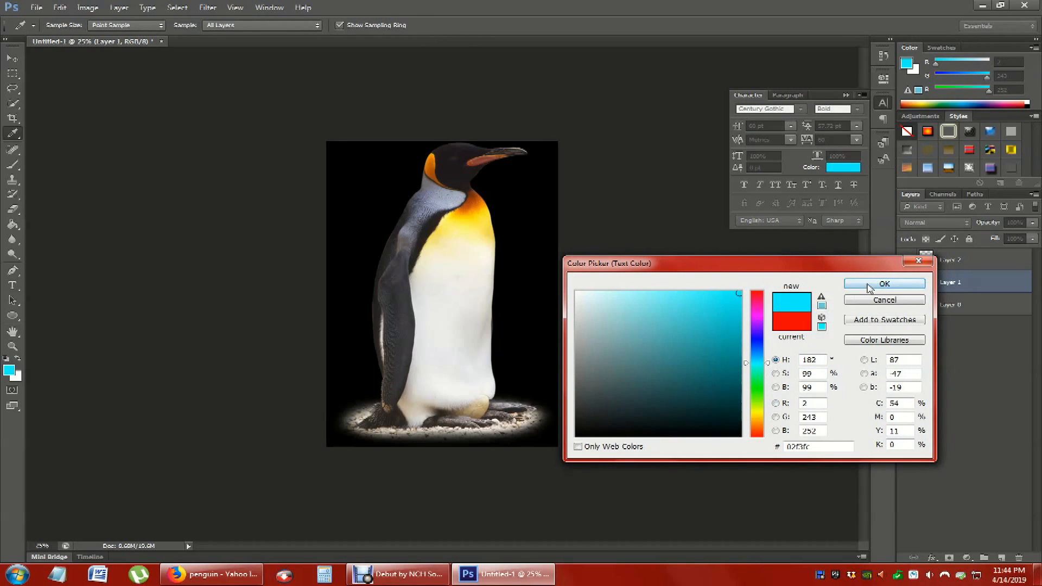
left_click(882, 284)
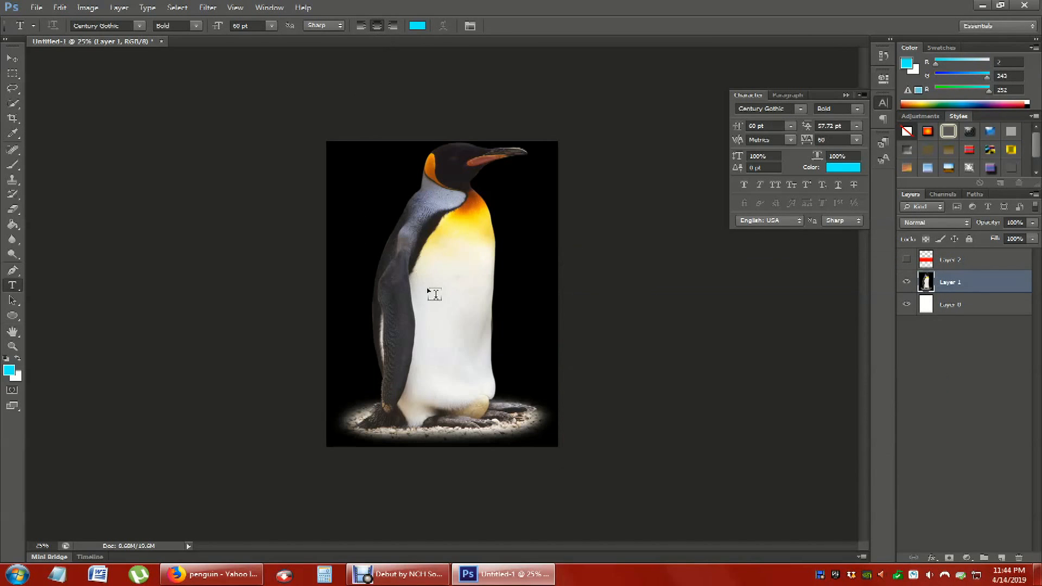
- Add the text "The Lab" across the penguin's middle and nudge it slightly to centre it
left_click(438, 295)
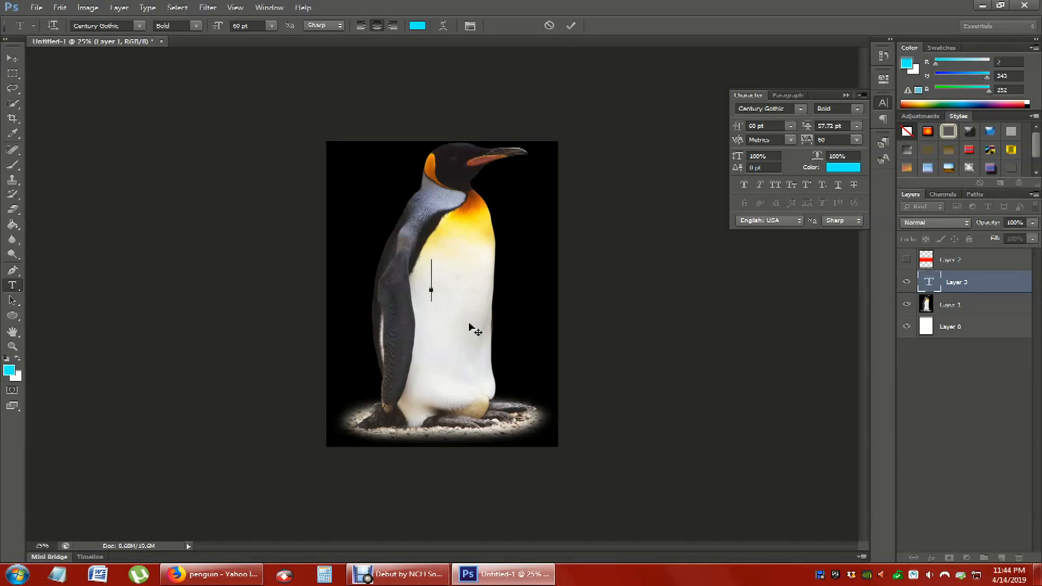
type("The L")
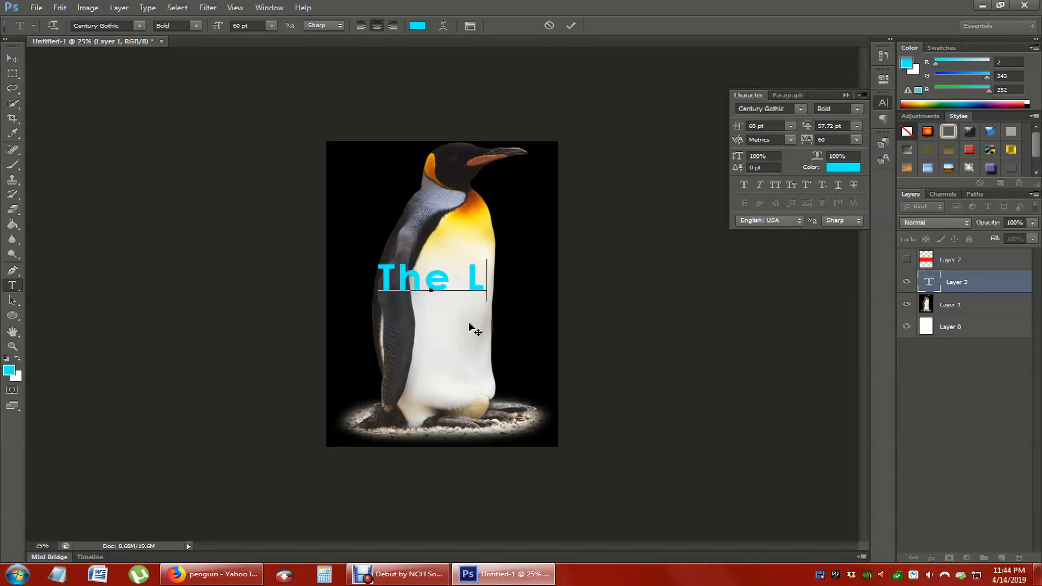
type("ab")
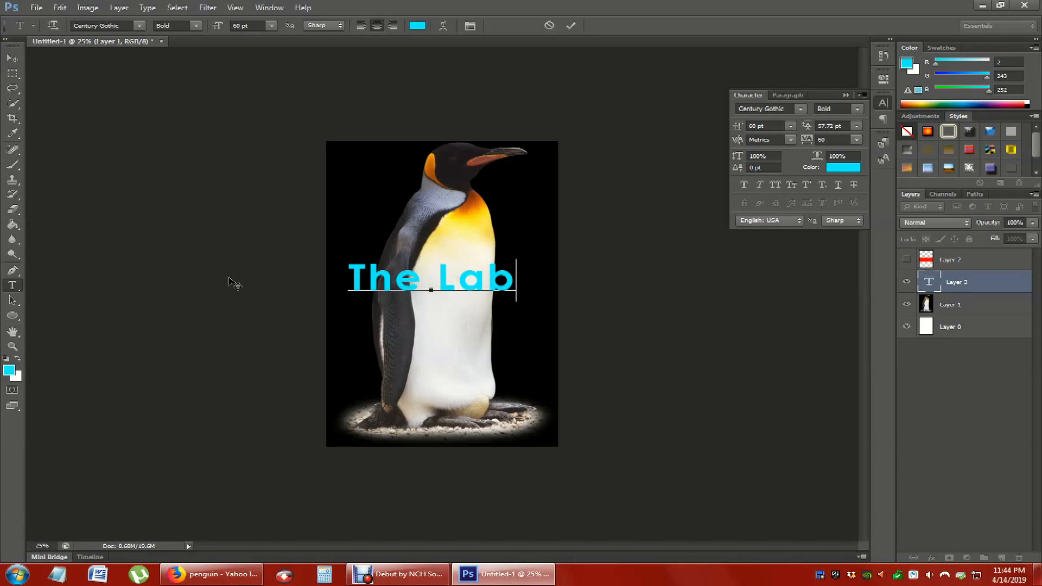
left_click(13, 58)
mouse_move(501, 319)
left_mouse_down()
mouse_move(530, 280)
mouse_move(508, 315)
left_mouse_up()
- Change the font of the whole "The Lab" text to CNN and hide the text layer
left_click(12, 286)
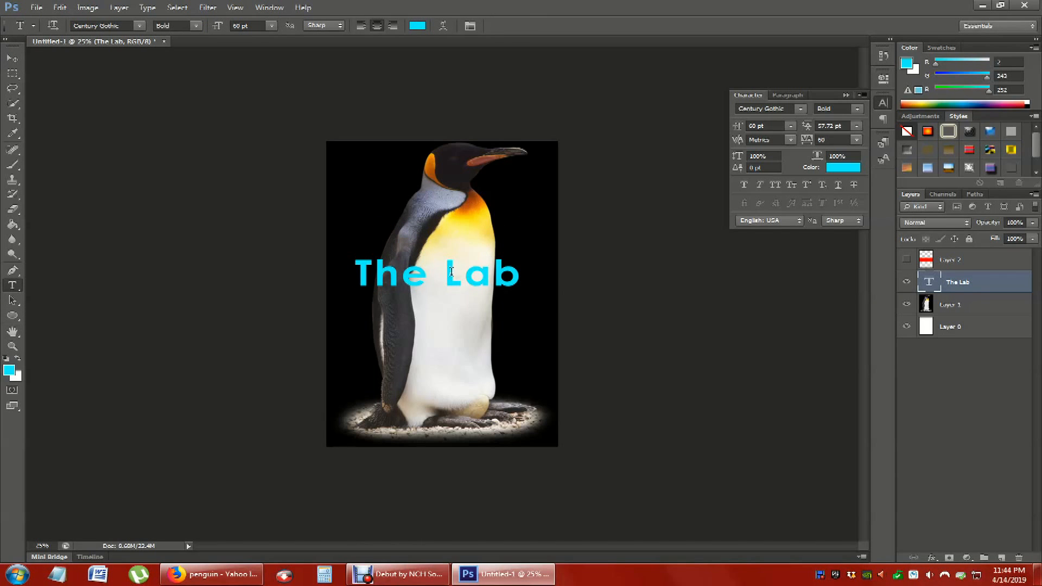
left_click(521, 274)
key("ctrl+a")
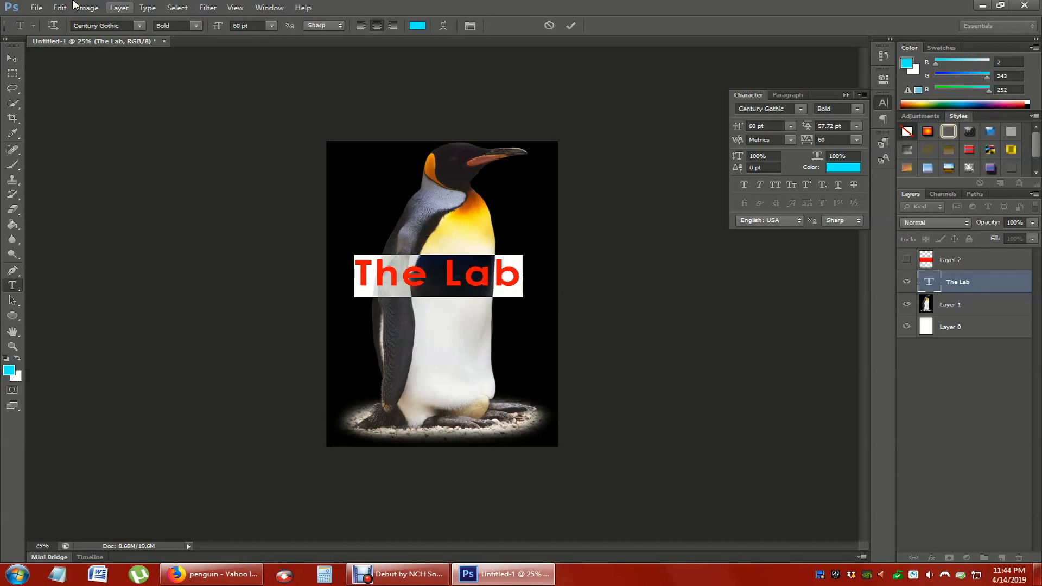
left_click(140, 26)
left_click(137, 77)
left_click(112, 25)
key("Down")
key("Down")
key("Down")
key("Down")
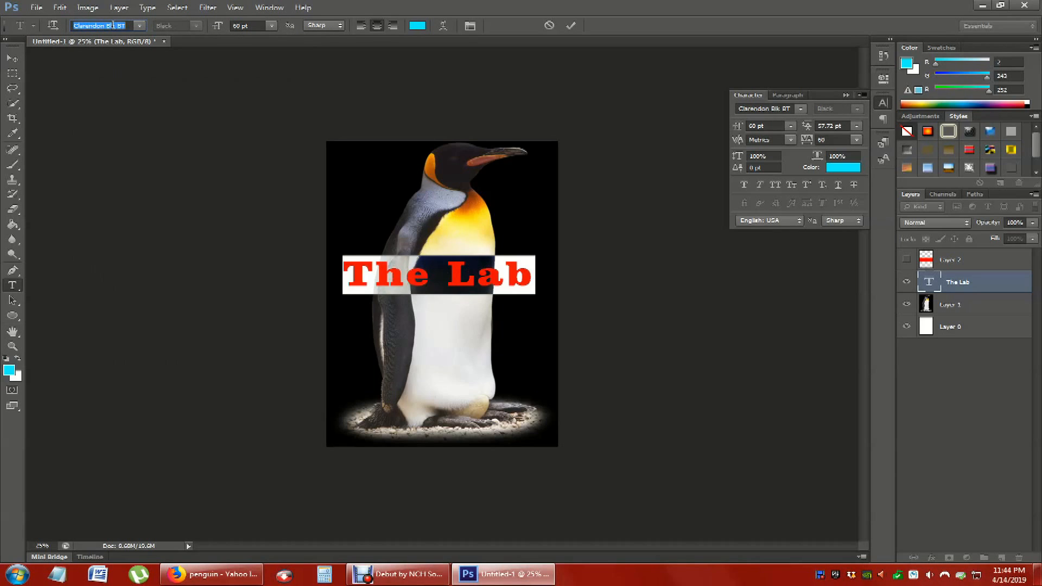
key("Down")
key("Down")
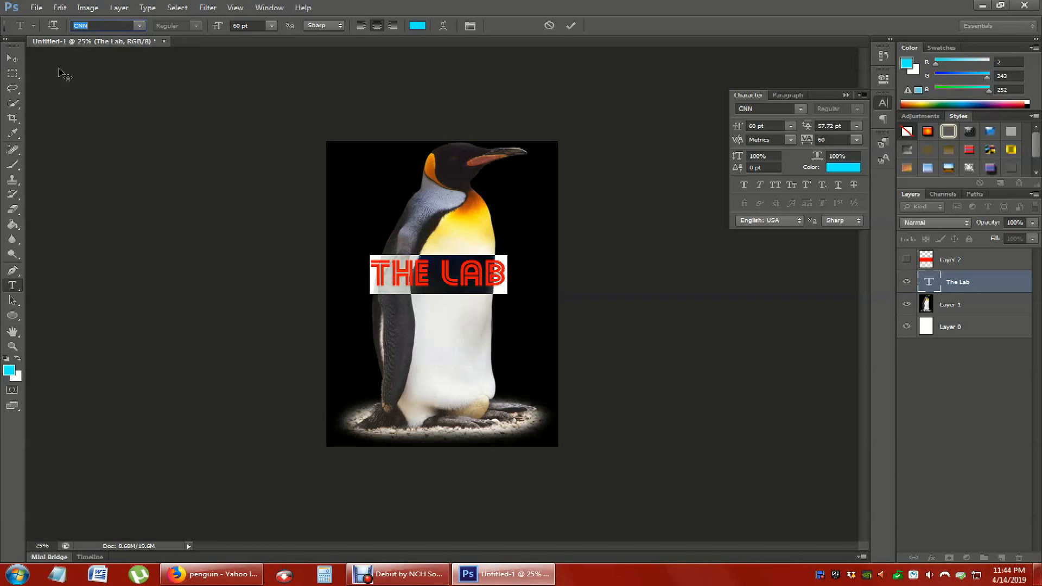
left_click(12, 75)
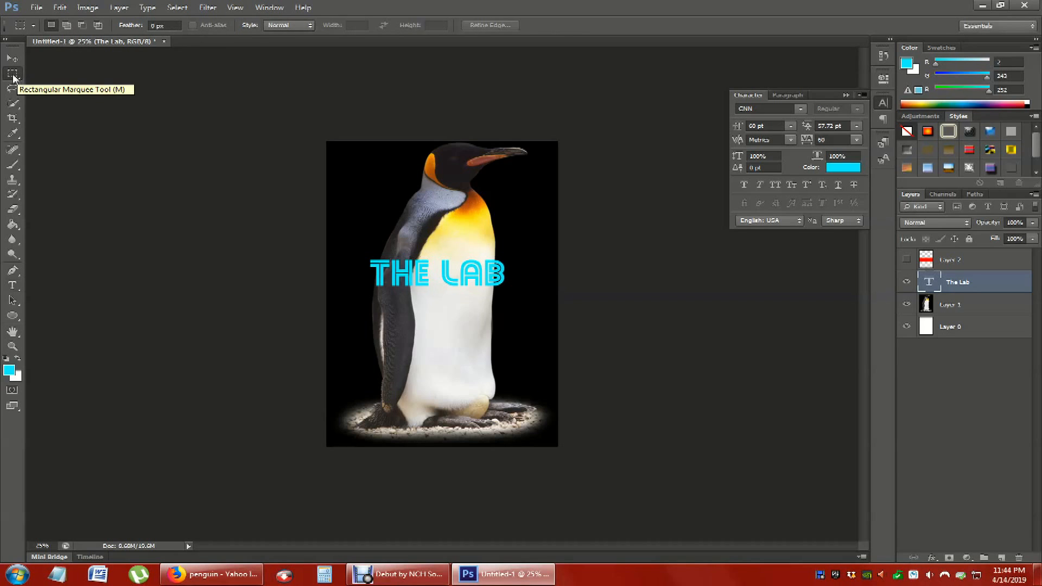
left_click(906, 285)
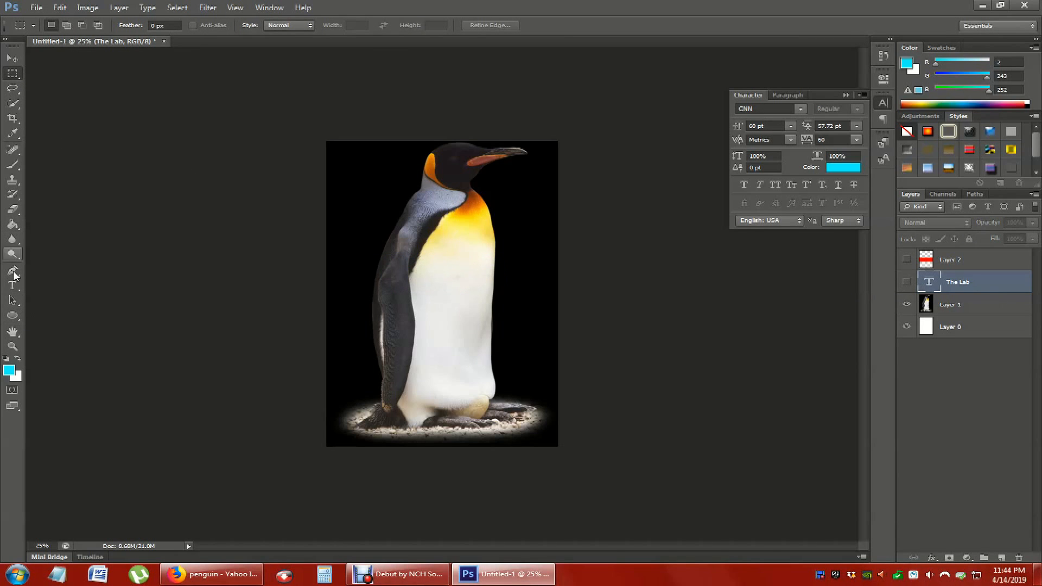
- Draw a cyan ellipse about 1010 by 1040 px over the penguin's belly and hide its layer
left_click(14, 302)
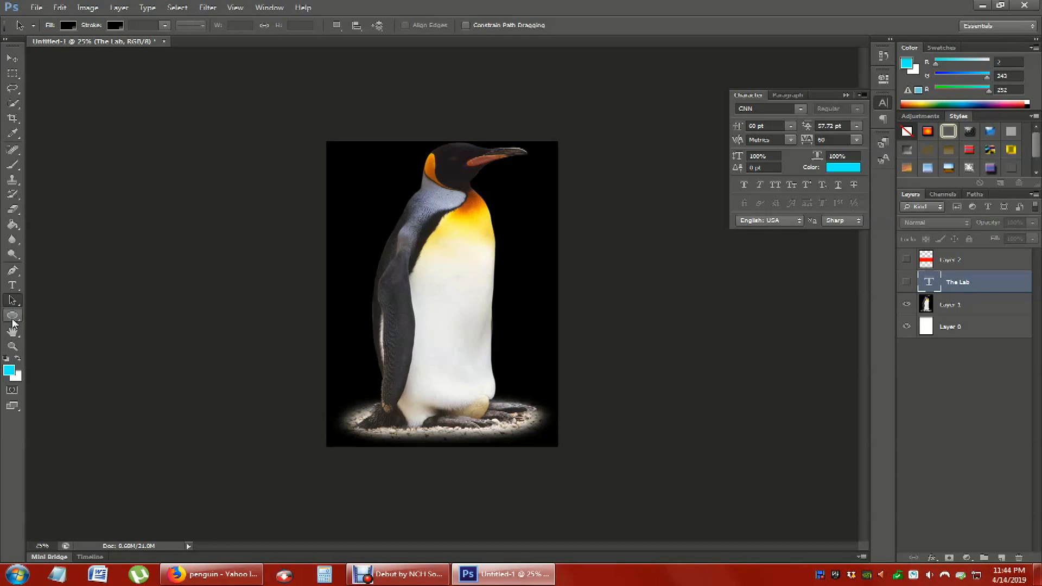
left_click(13, 318)
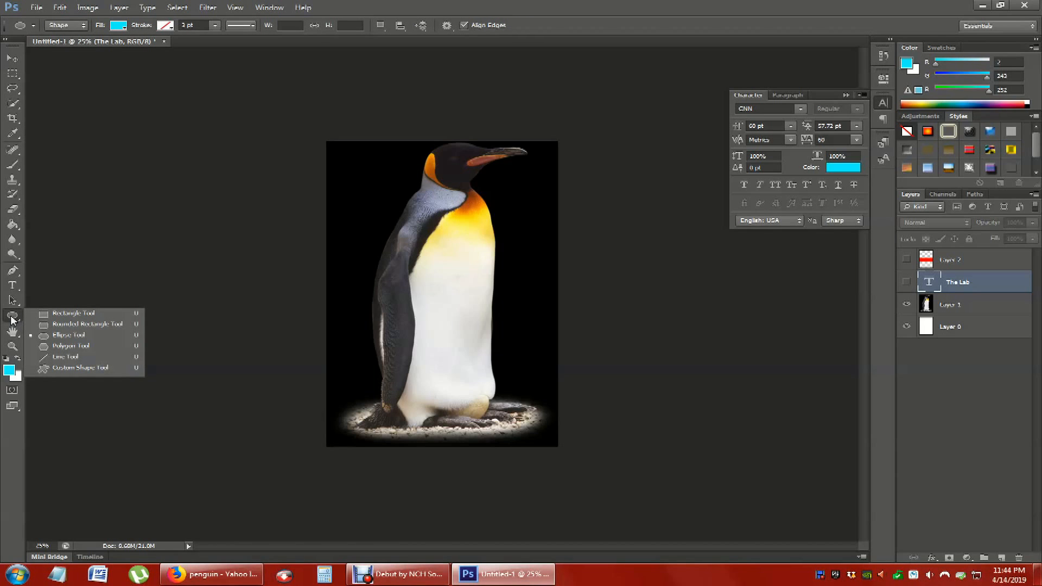
left_click(11, 321)
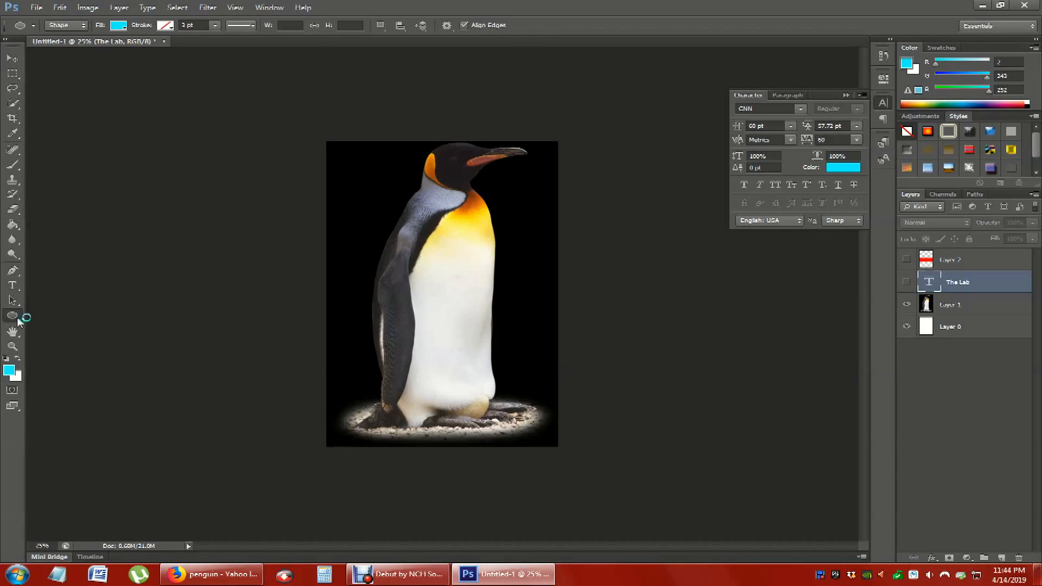
left_click_drag(378, 251, 542, 400)
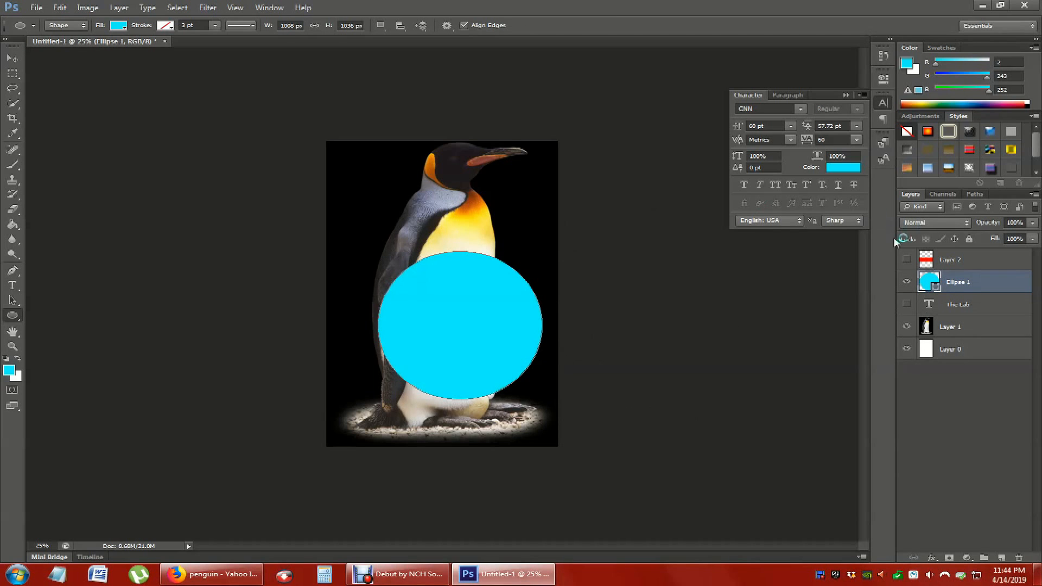
left_click(906, 281)
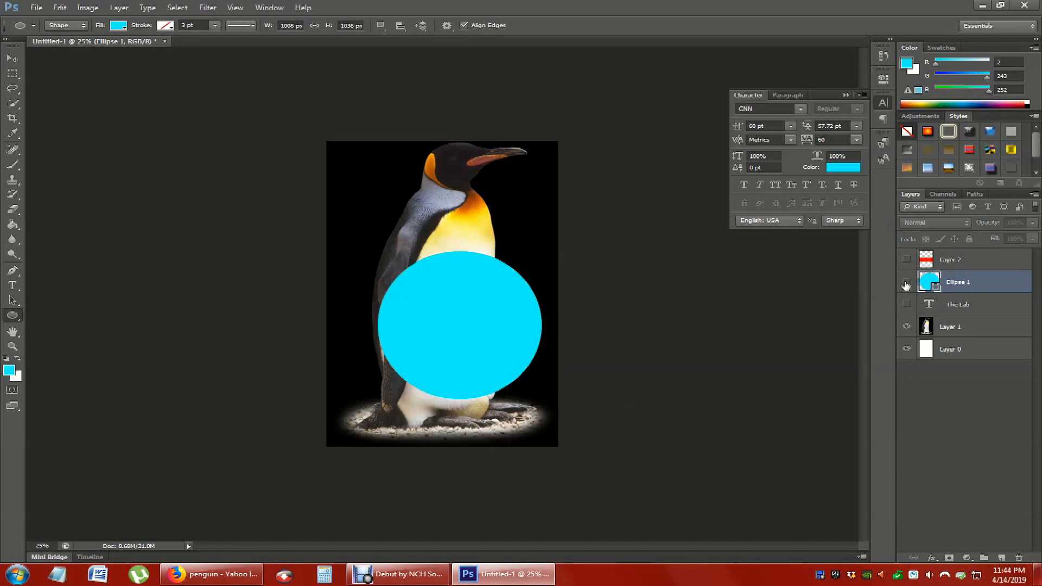
- Magnify the penguin's chest to 200% with the Zoom tool, and zoom back out to 33.3%
left_click(14, 333)
left_click(17, 333)
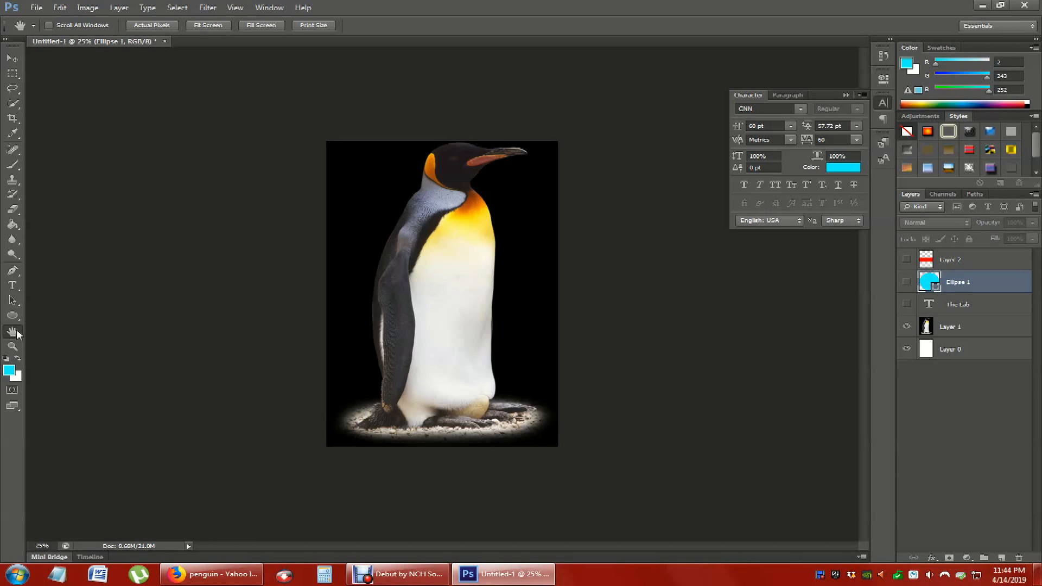
left_click(13, 347)
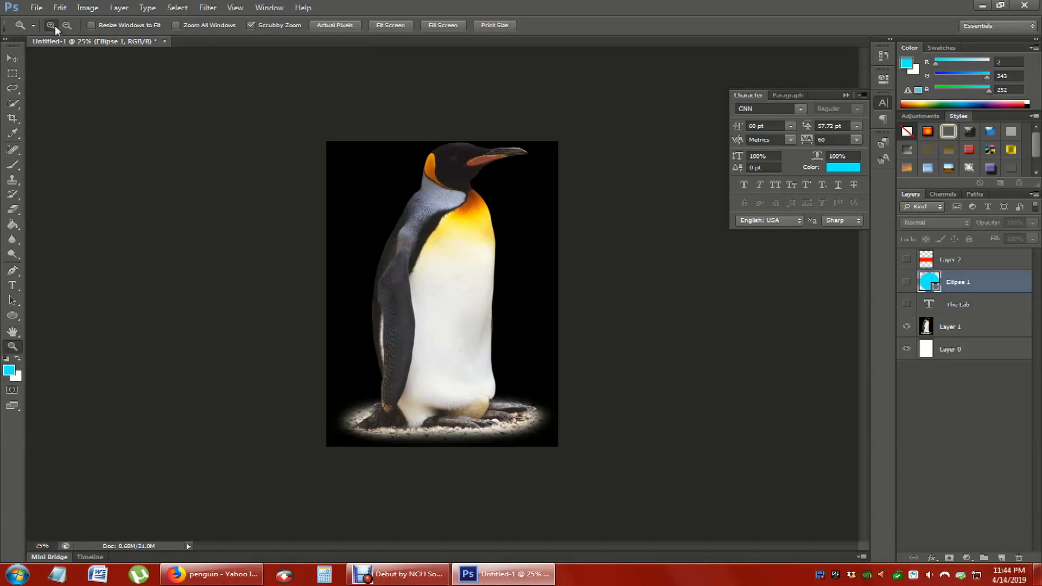
left_click(434, 220)
left_click(477, 233)
left_click(470, 226)
left_click(447, 196)
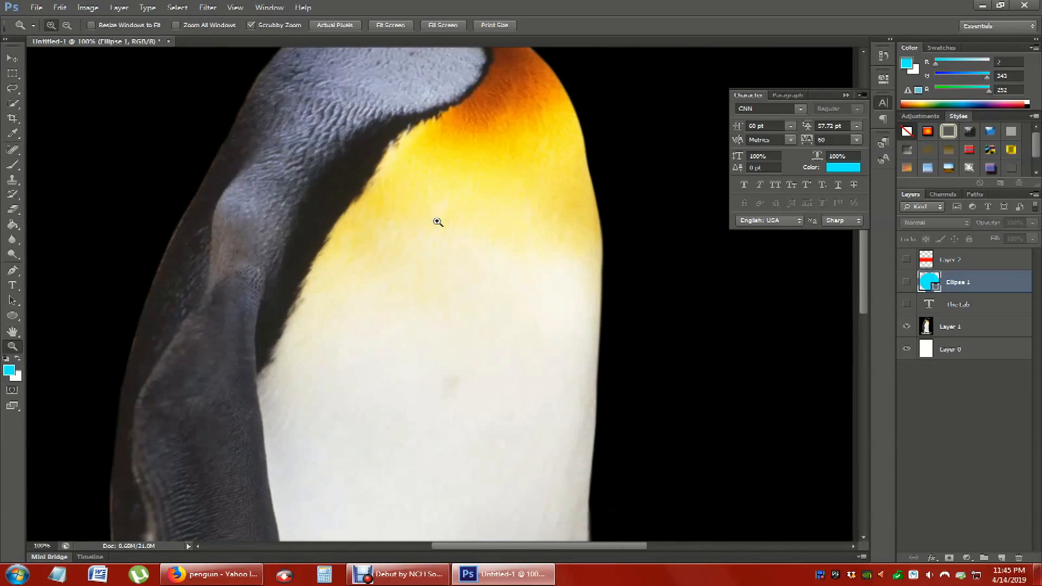
left_click(408, 260)
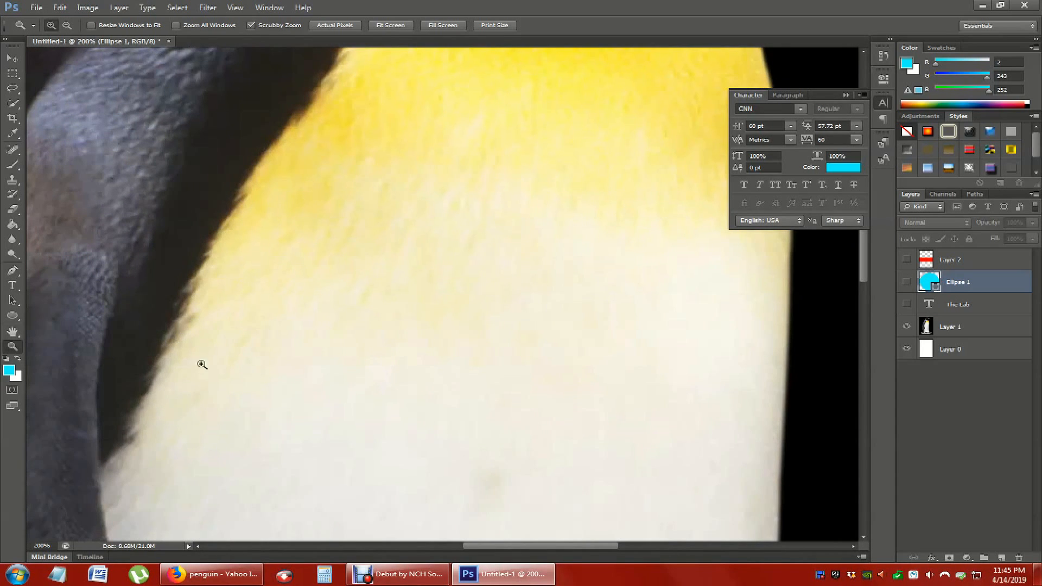
left_click(66, 25)
left_click(214, 297)
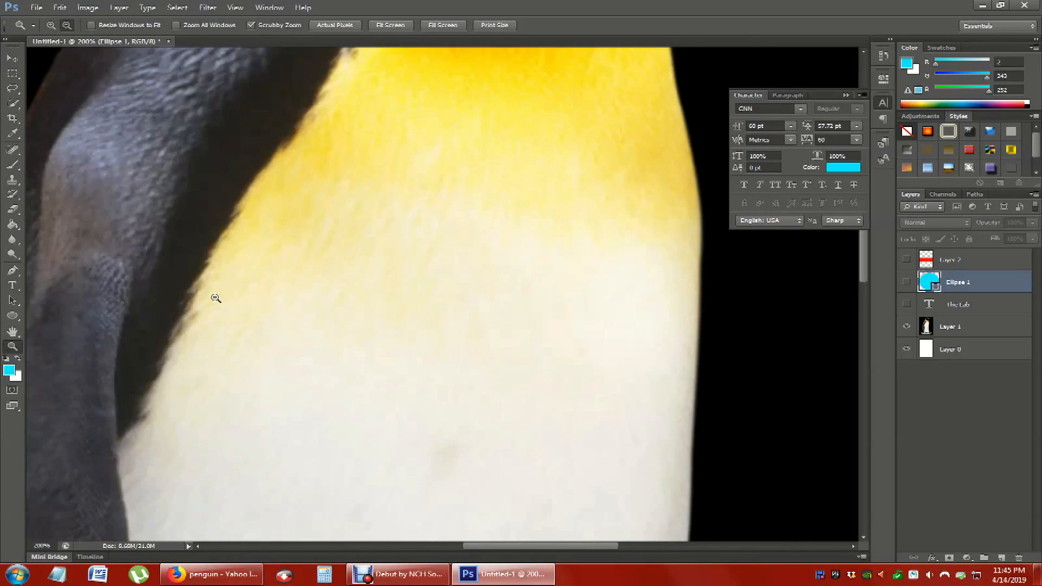
left_click(214, 297)
left_click(214, 297)
left_click(215, 297)
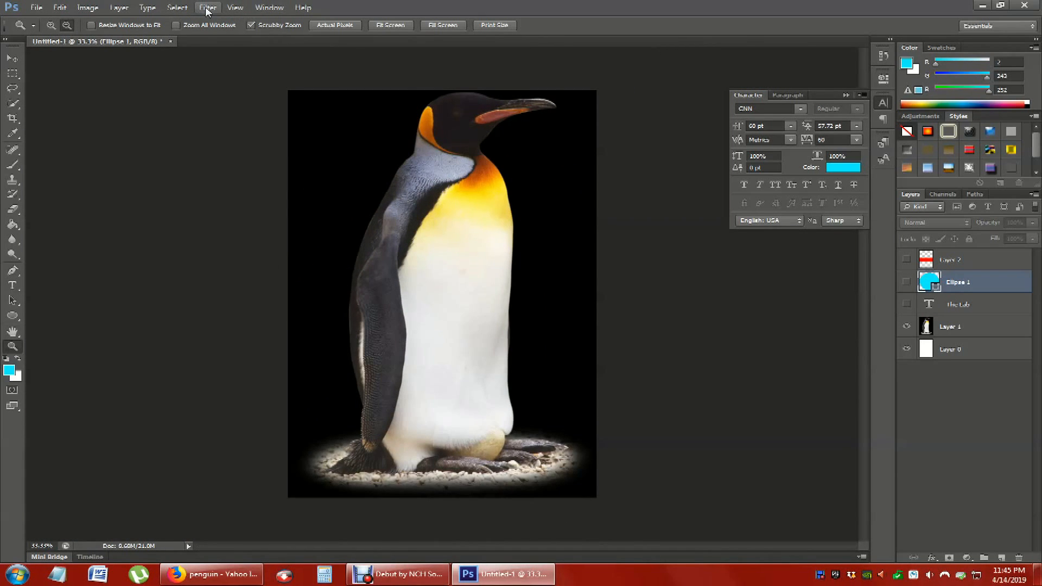
left_click(61, 7)
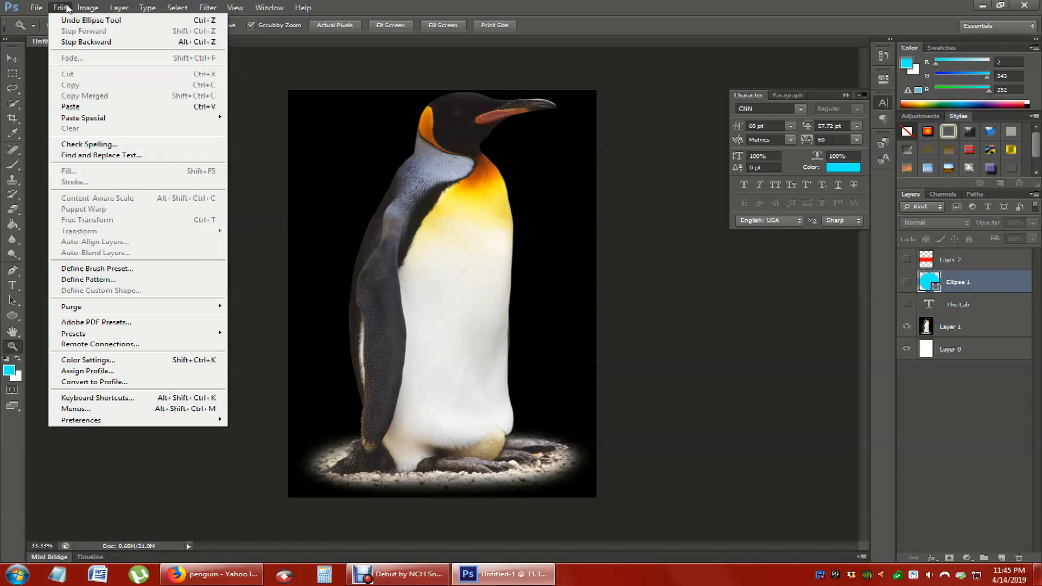
mouse_move(79, 8)
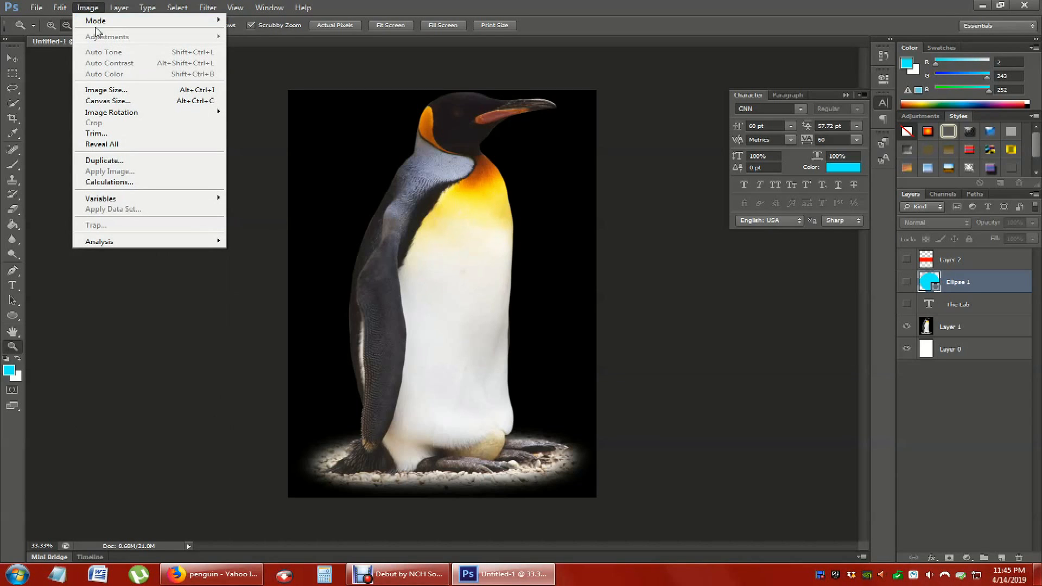
left_click(166, 357)
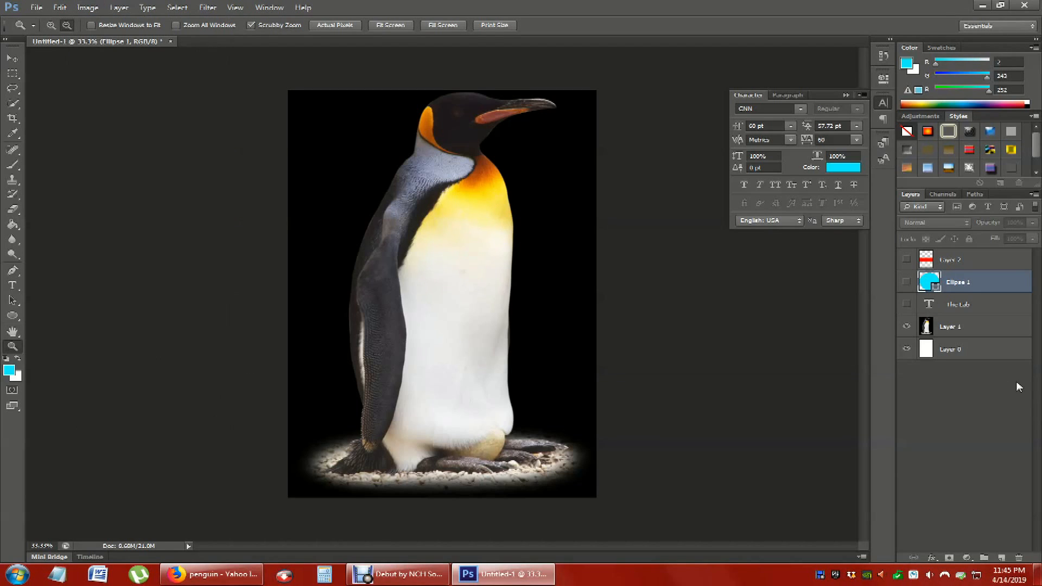
- Apply a Brightness/Contrast adjustment to the penguin on Layer 1 with brightness -14 and contrast 78
left_click(952, 328)
left_click(87, 7)
mouse_move(139, 38)
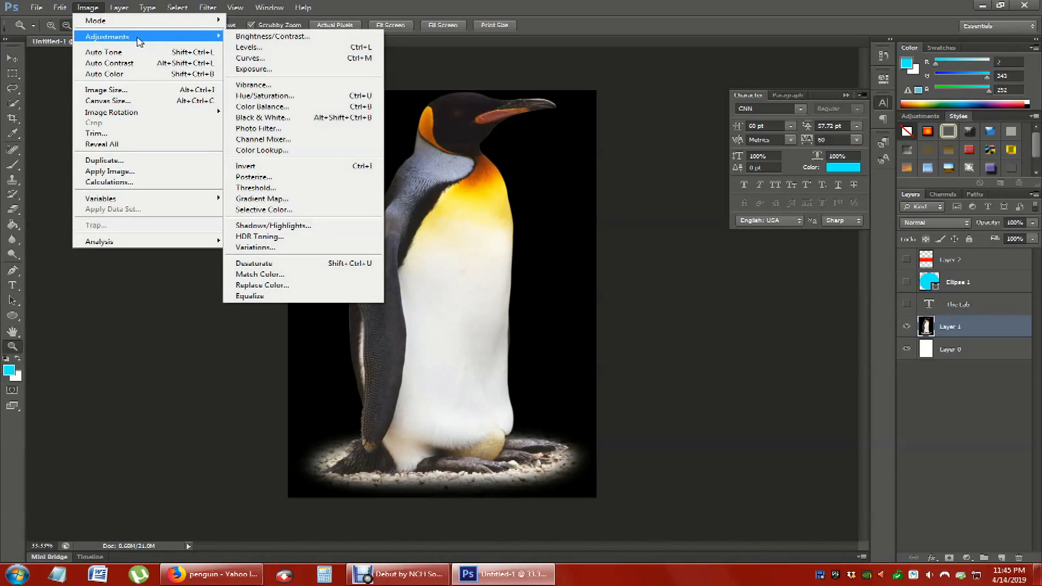
left_click(272, 36)
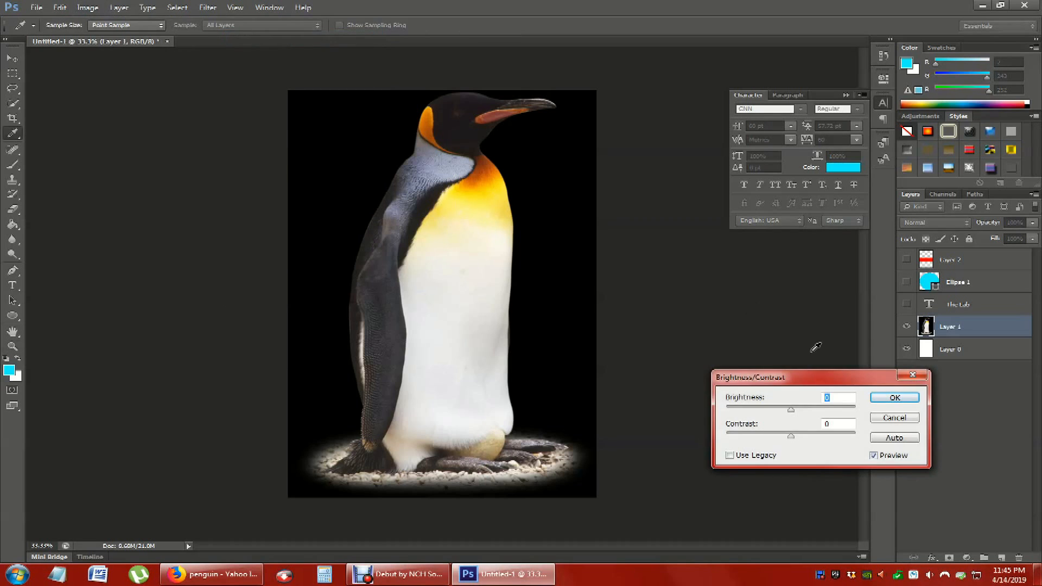
left_click_drag(793, 411, 844, 448)
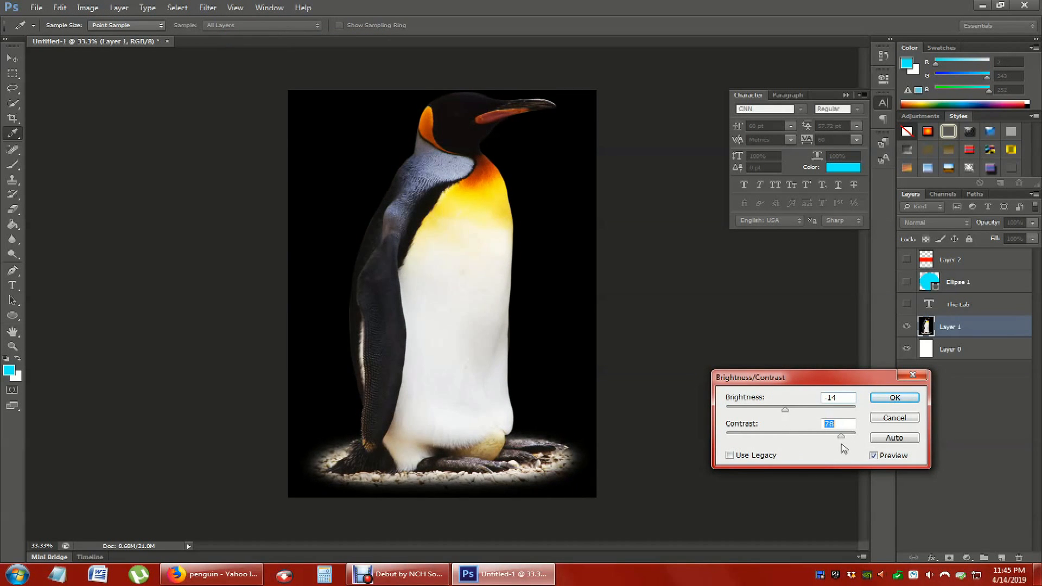
left_click(895, 398)
key("z")
- Apply a Black & White adjustment to the penguin layer with reds 148, yellows 244, greens 171, cyans 236 and magentas 300
left_click(87, 7)
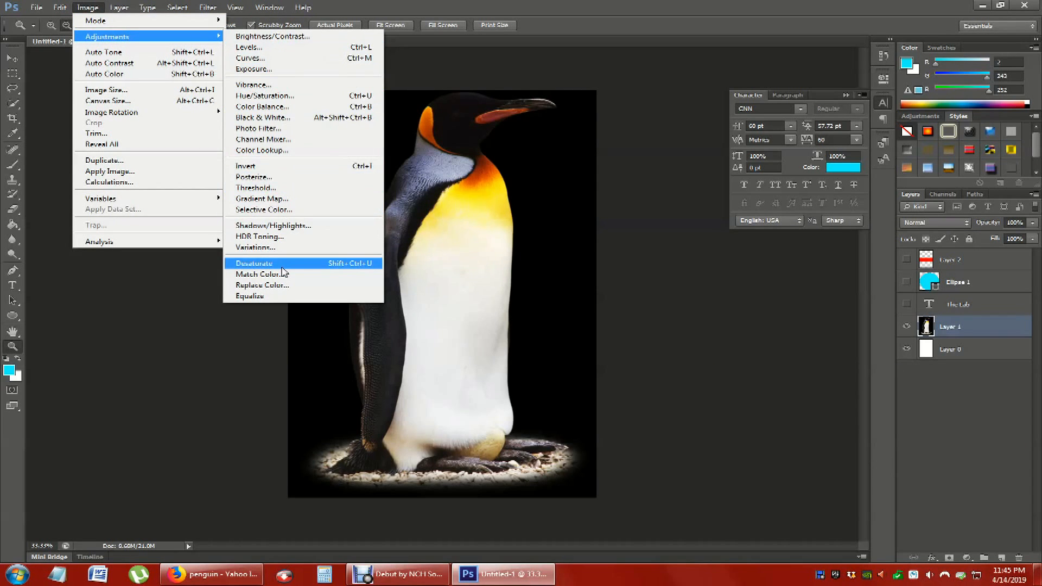
left_click(272, 120)
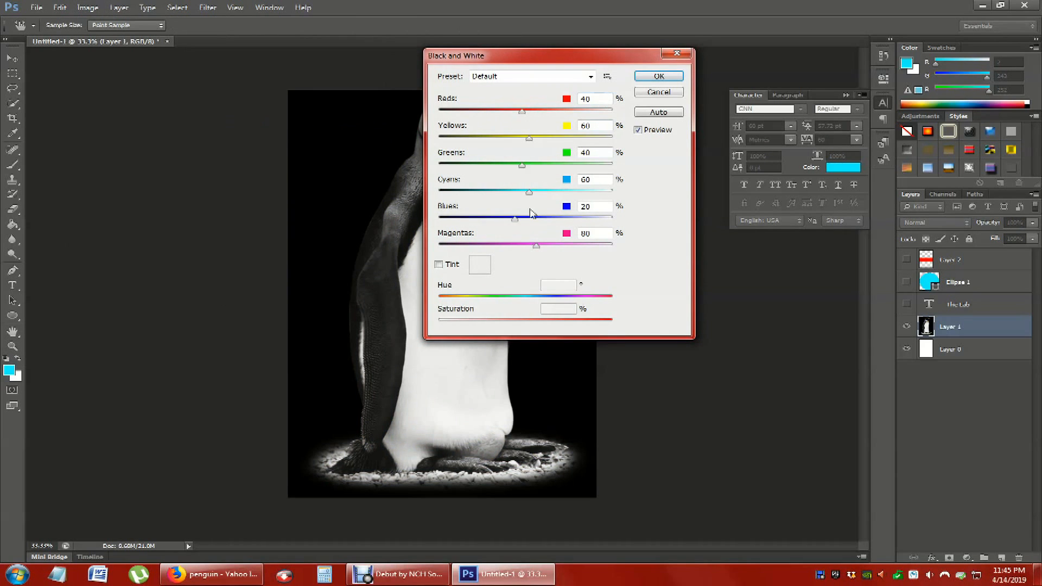
left_click_drag(579, 56, 803, 49)
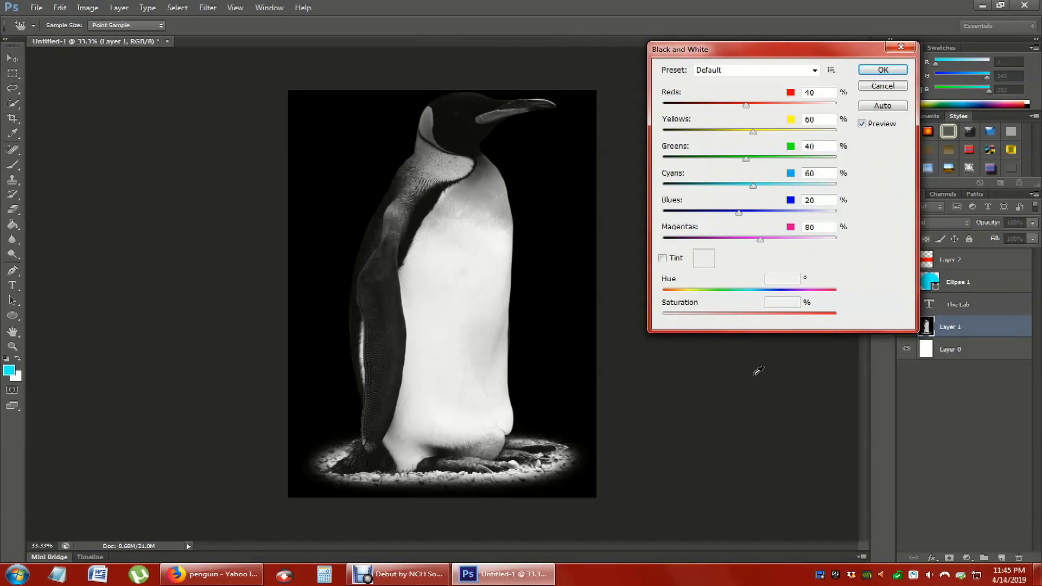
left_click_drag(746, 105, 784, 106)
left_click_drag(753, 186, 806, 187)
left_click_drag(760, 239, 837, 239)
left_click_drag(754, 133, 792, 160)
left_click_drag(742, 184, 814, 187)
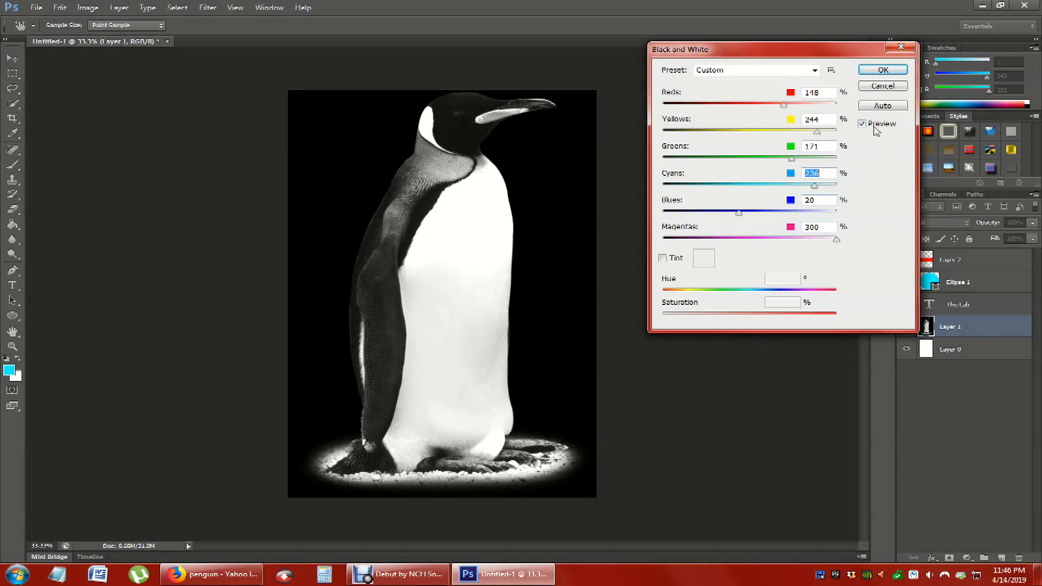
left_click(884, 70)
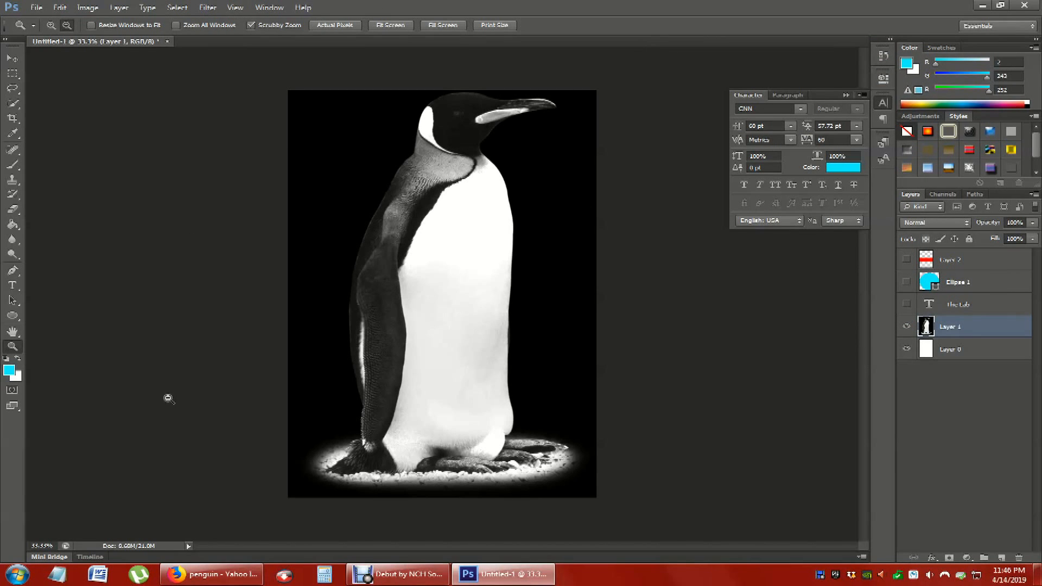
- Undo the Black & White adjustment on the penguin layer
left_click(209, 8)
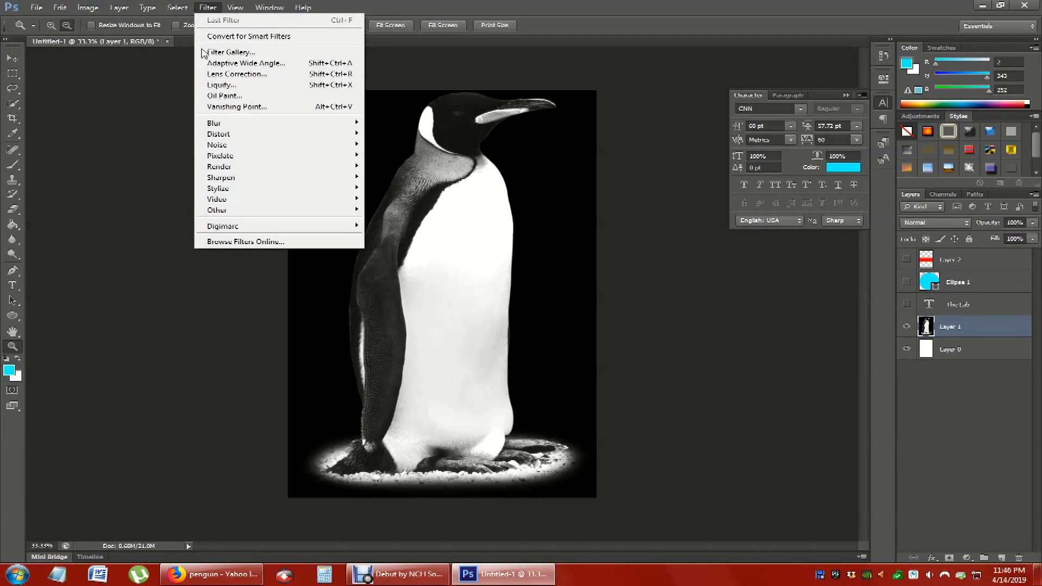
left_click(705, 286)
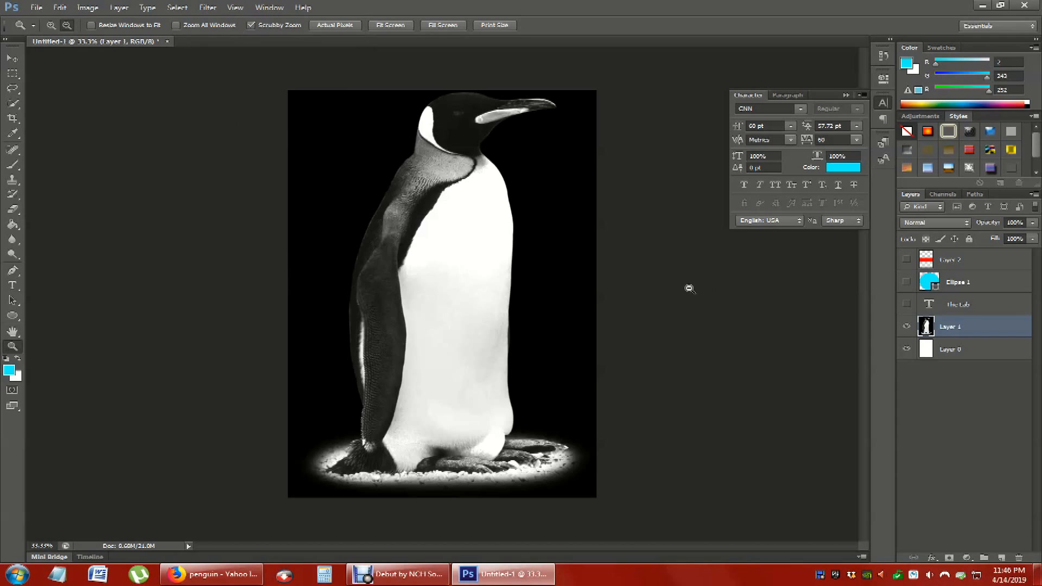
key("ctrl+alt+z")
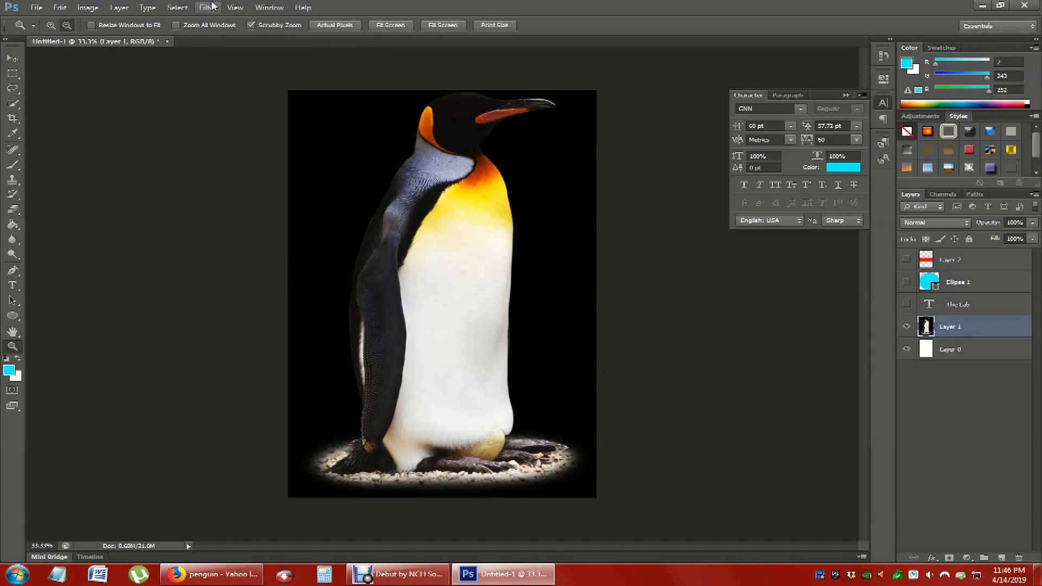
- Preview the Dry Brush, Rough Pastels, Underpainting and Sponge artistic filters on the penguin in the Filter Gallery at 50% zoom
left_click(212, 6)
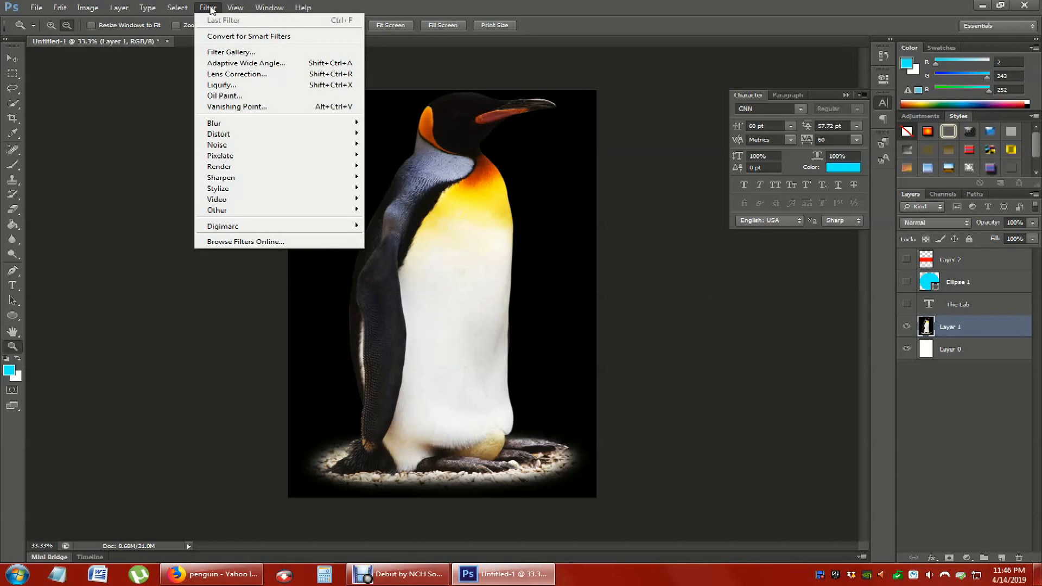
left_click(263, 52)
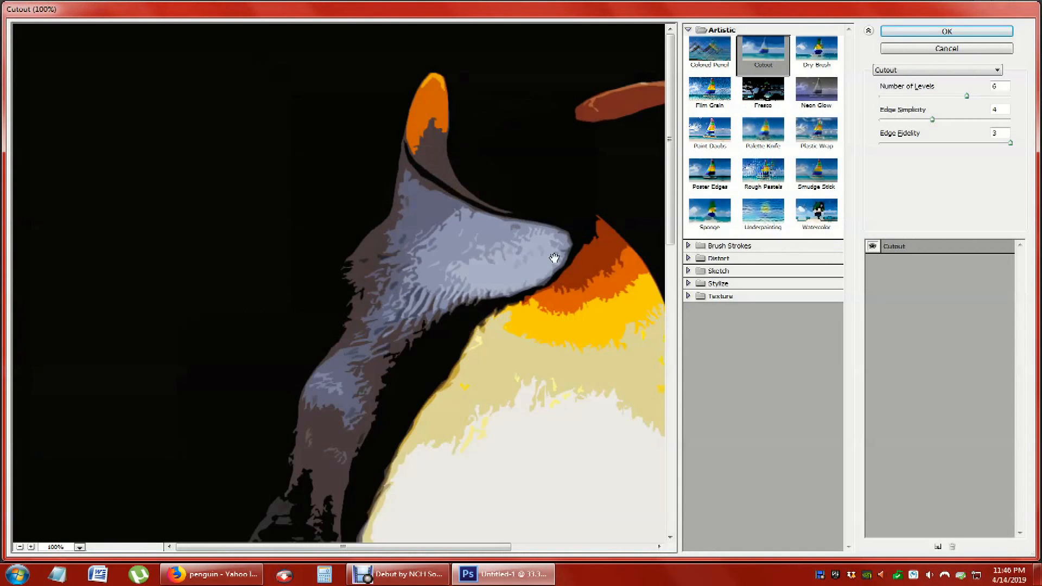
left_click(79, 547)
left_click(68, 356)
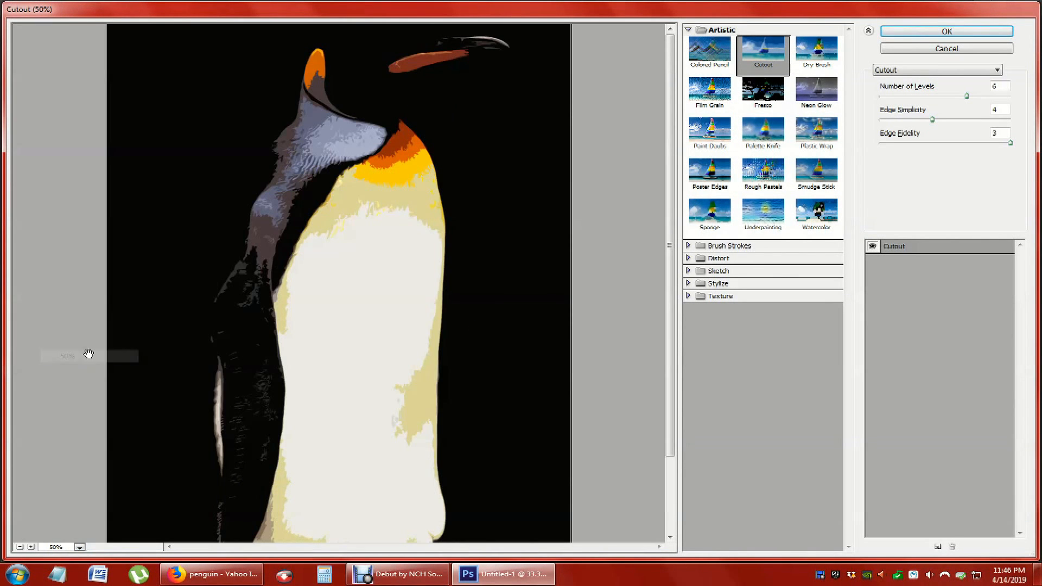
left_click(814, 46)
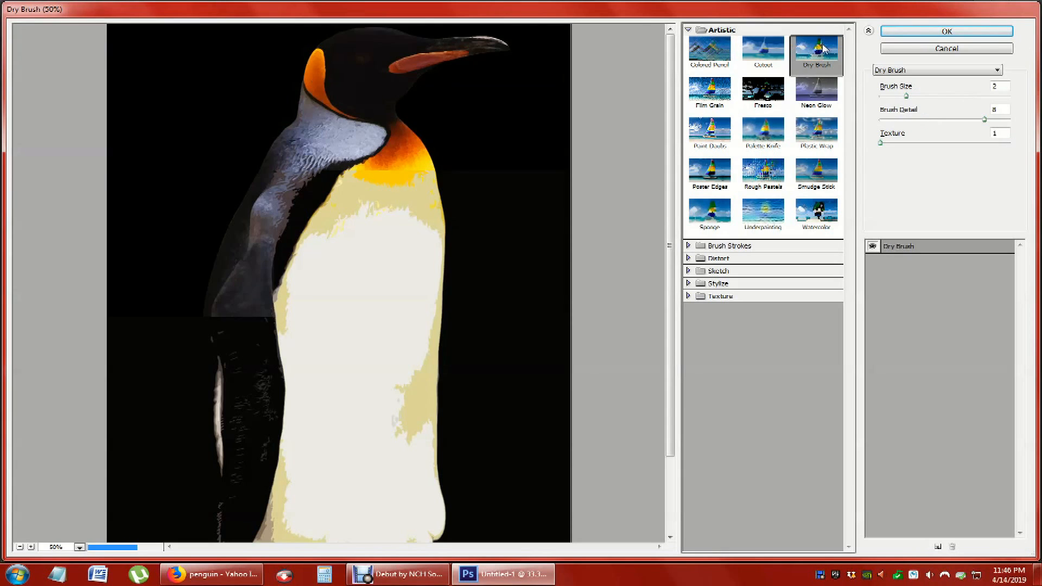
left_click(764, 172)
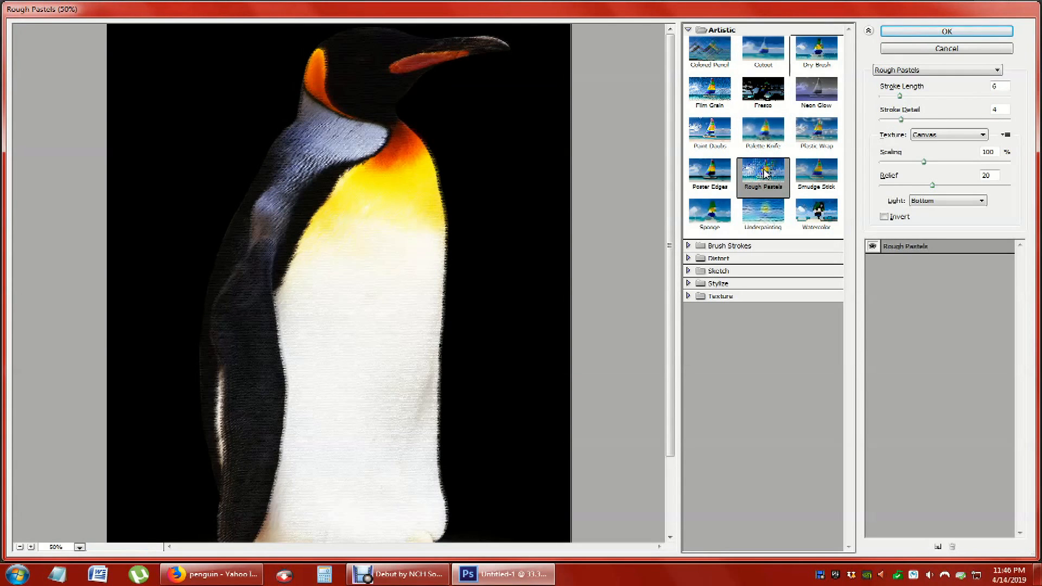
left_click(761, 214)
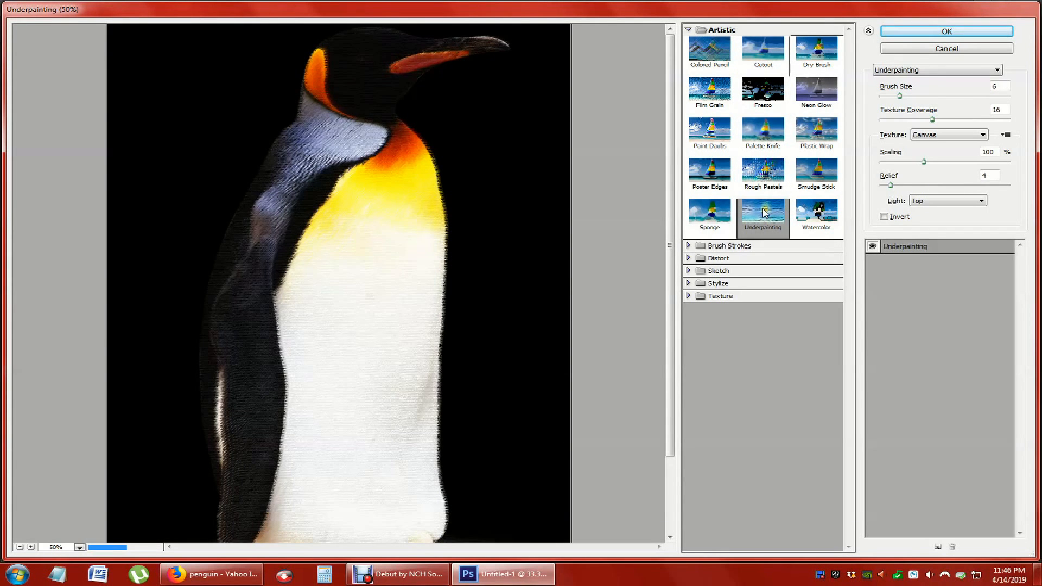
left_click(712, 214)
- Preview the Angled Strokes and Crosshatch brush stroke filters, and apply Ink Outlines to the penguin and undo it
left_click(719, 247)
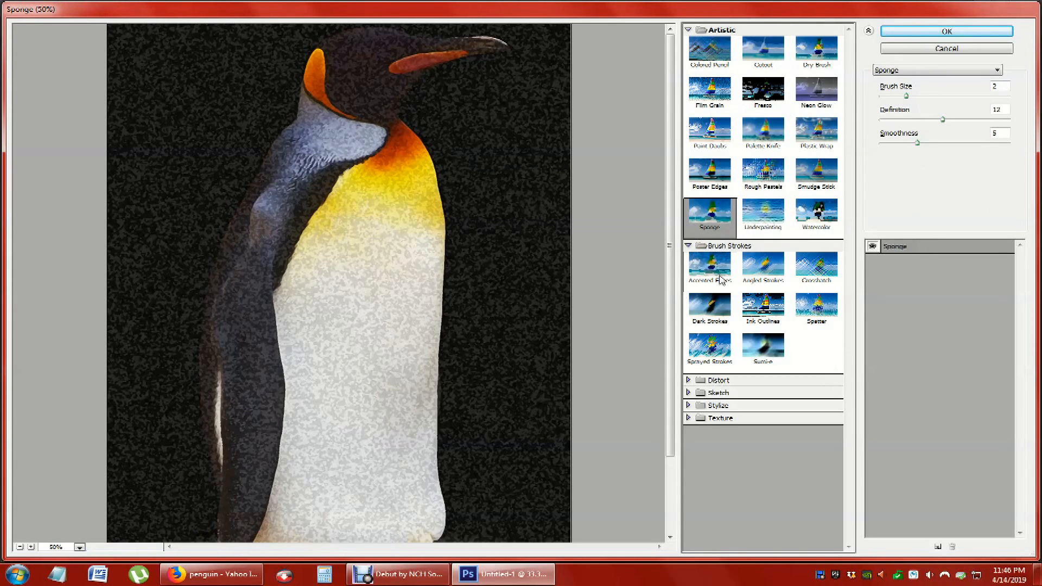
left_click(766, 271)
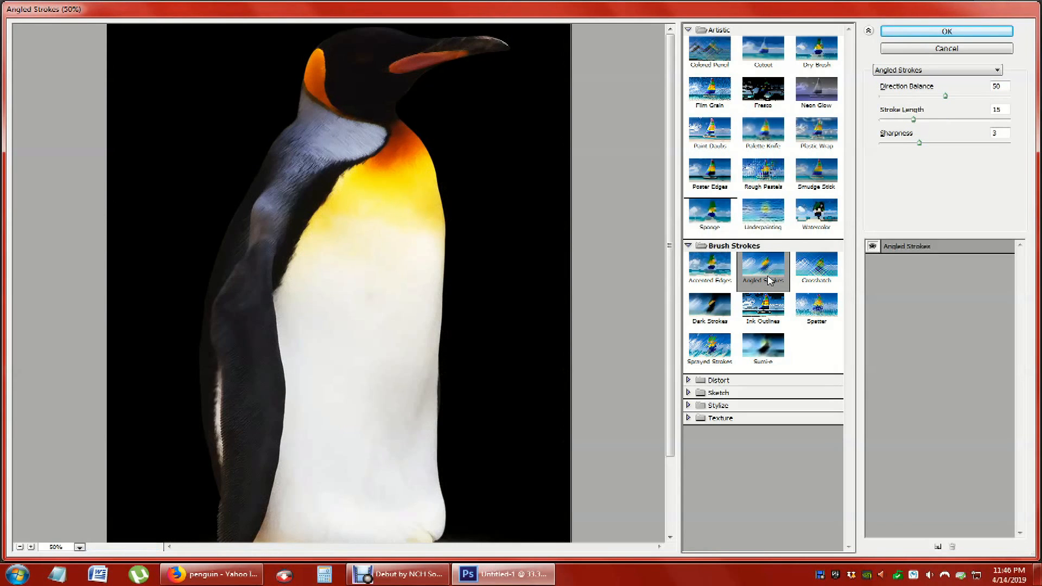
left_click(818, 270)
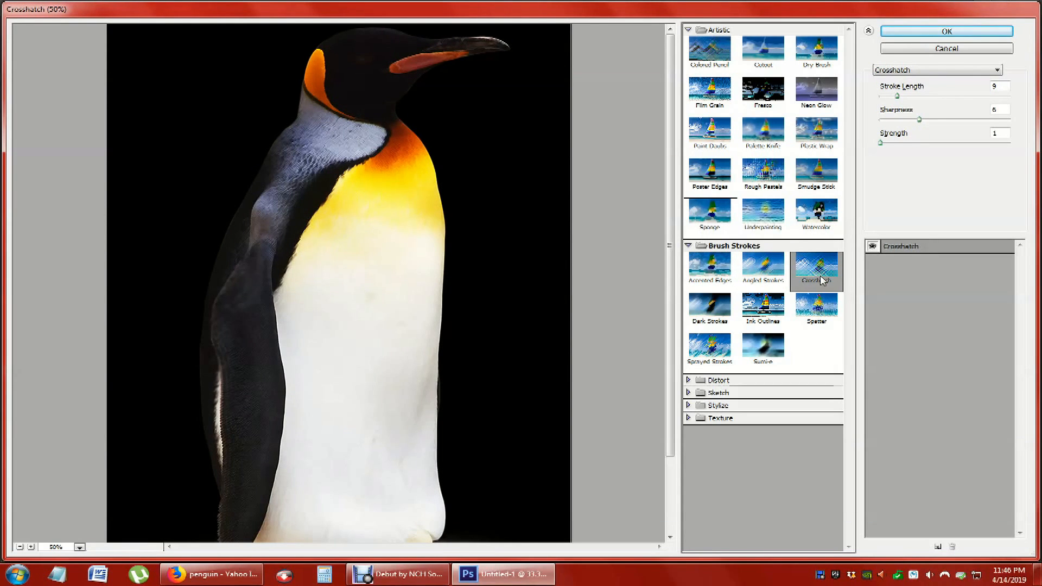
left_click(766, 306)
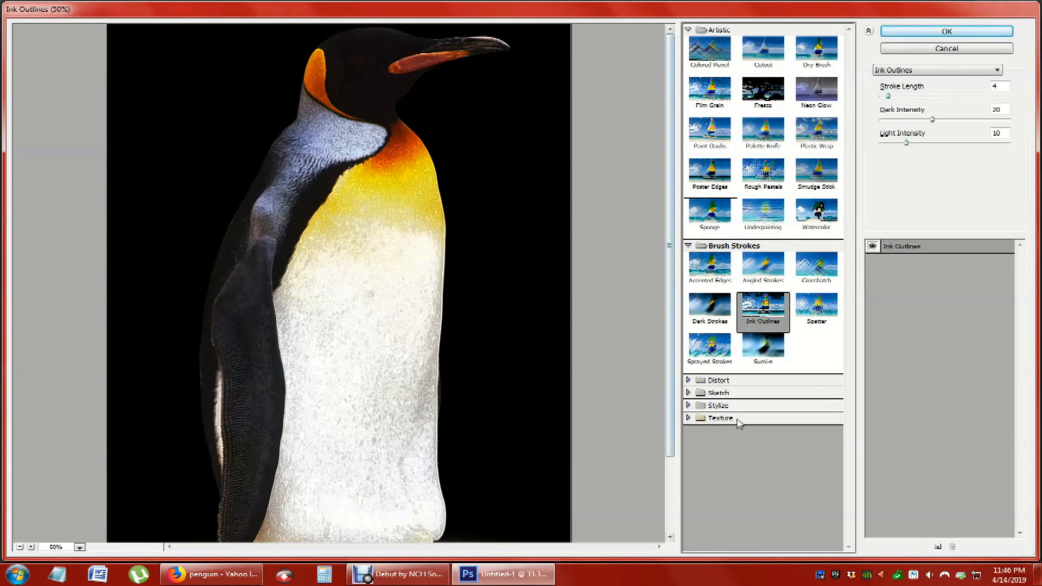
left_click(930, 32)
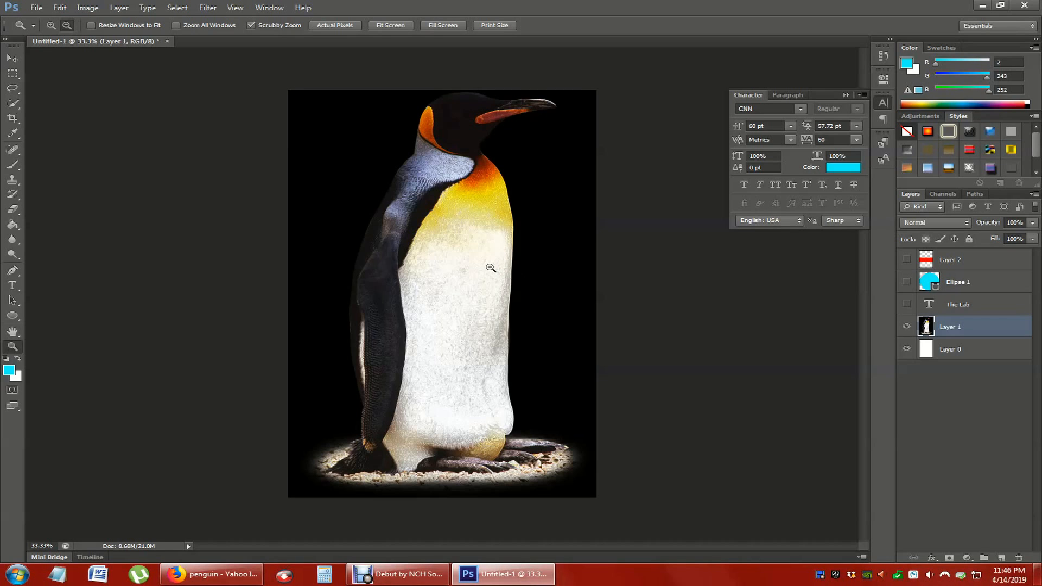
key("ctrl+z")
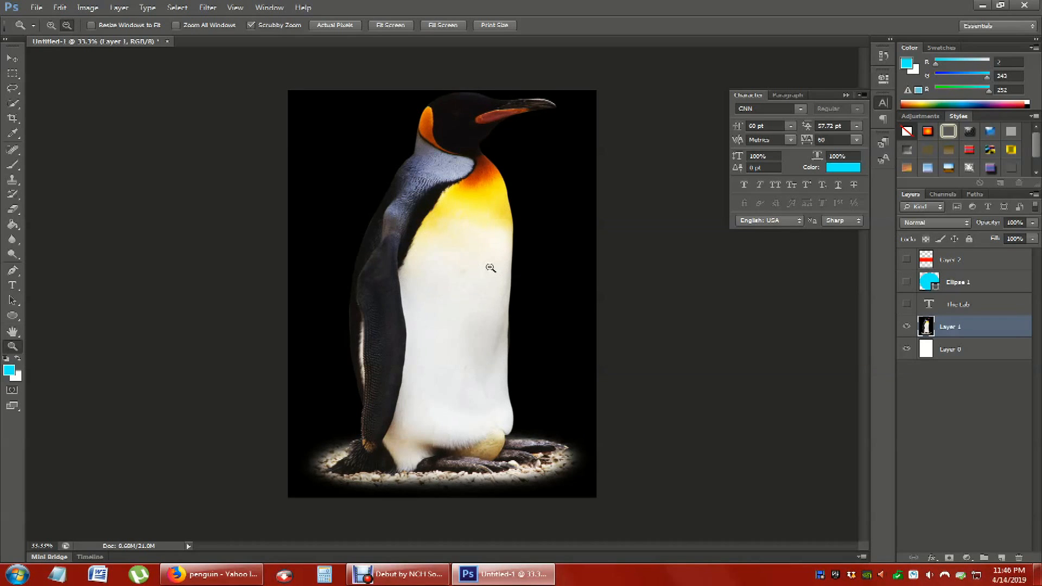